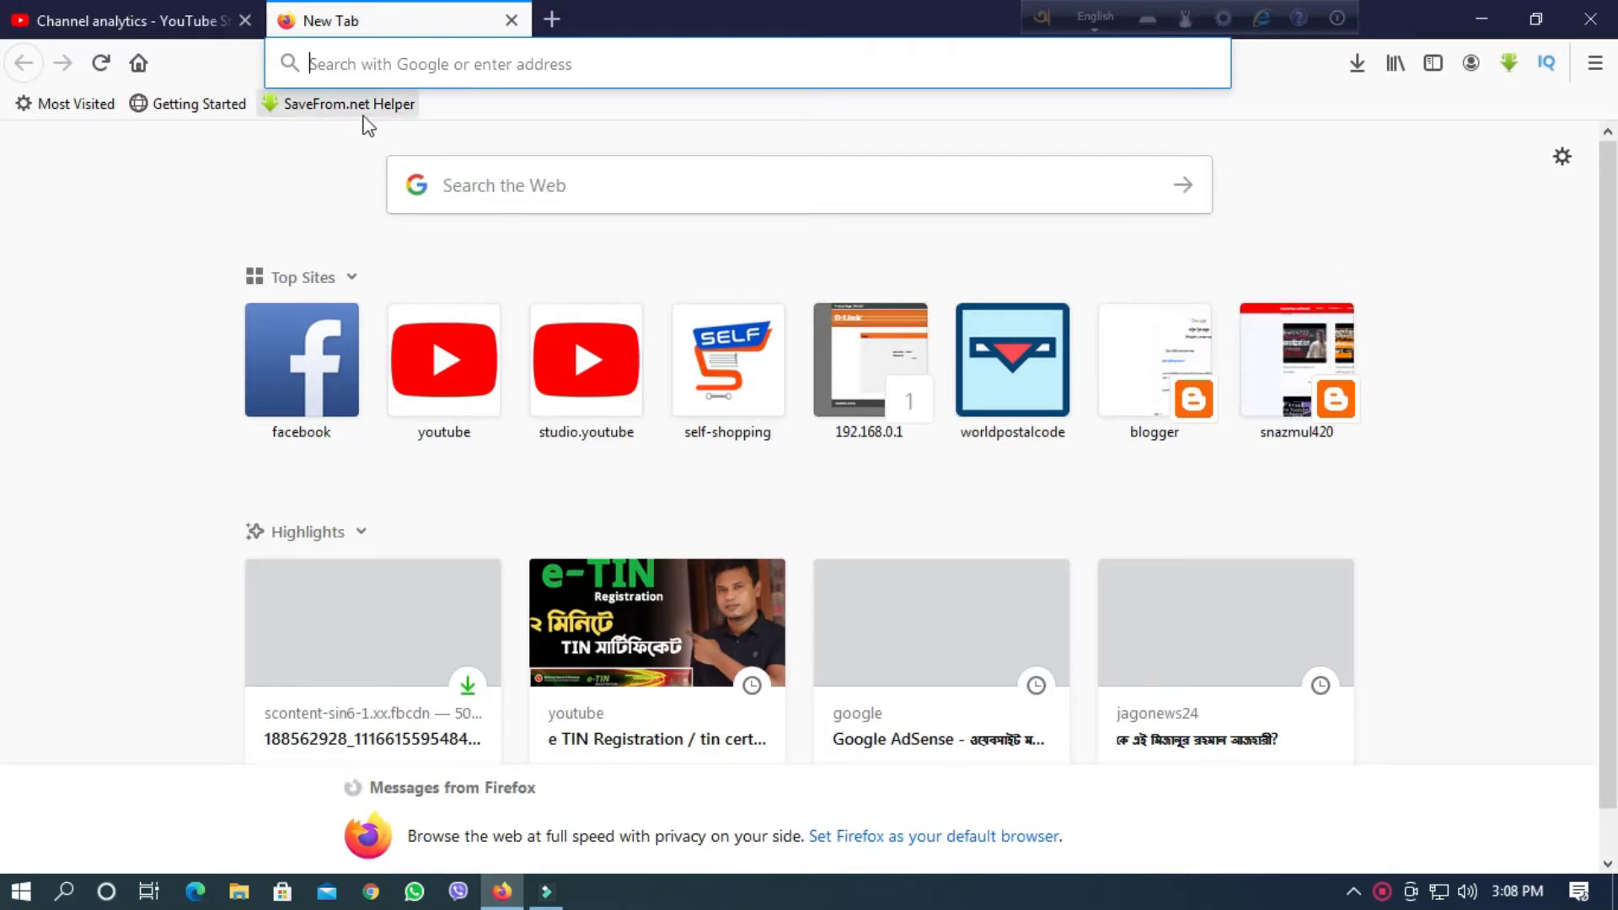
Search Google for 'google adsense' and open the AdSense login result to reach Home.
{"action": "left_click", "coordinate": [326, 57]}
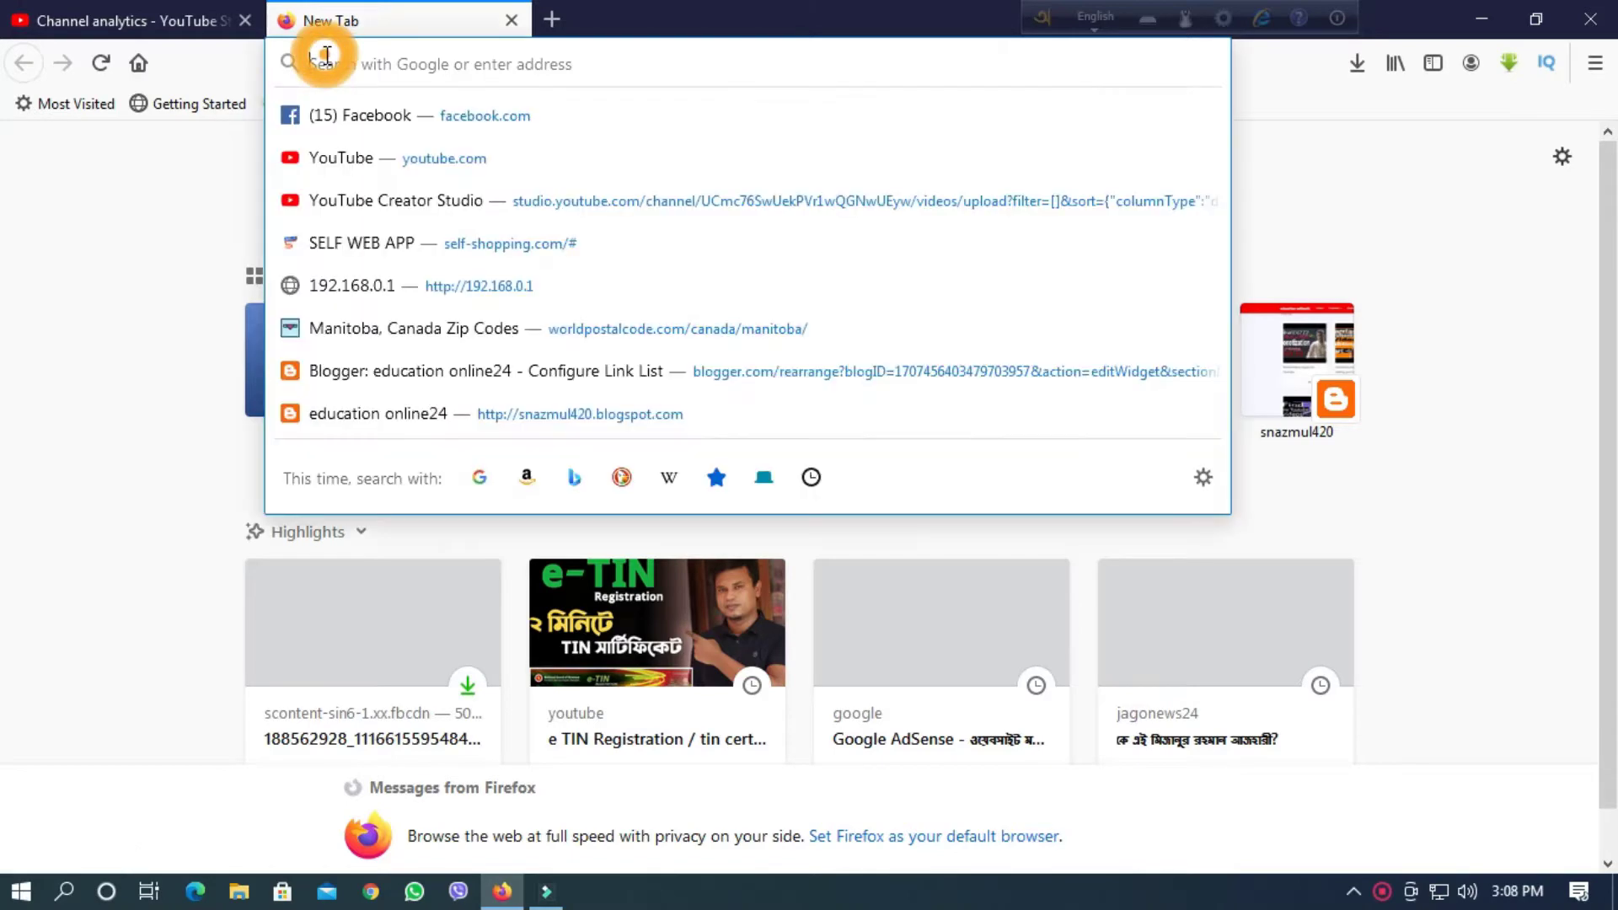
{"action": "type", "text": "google.com/"}
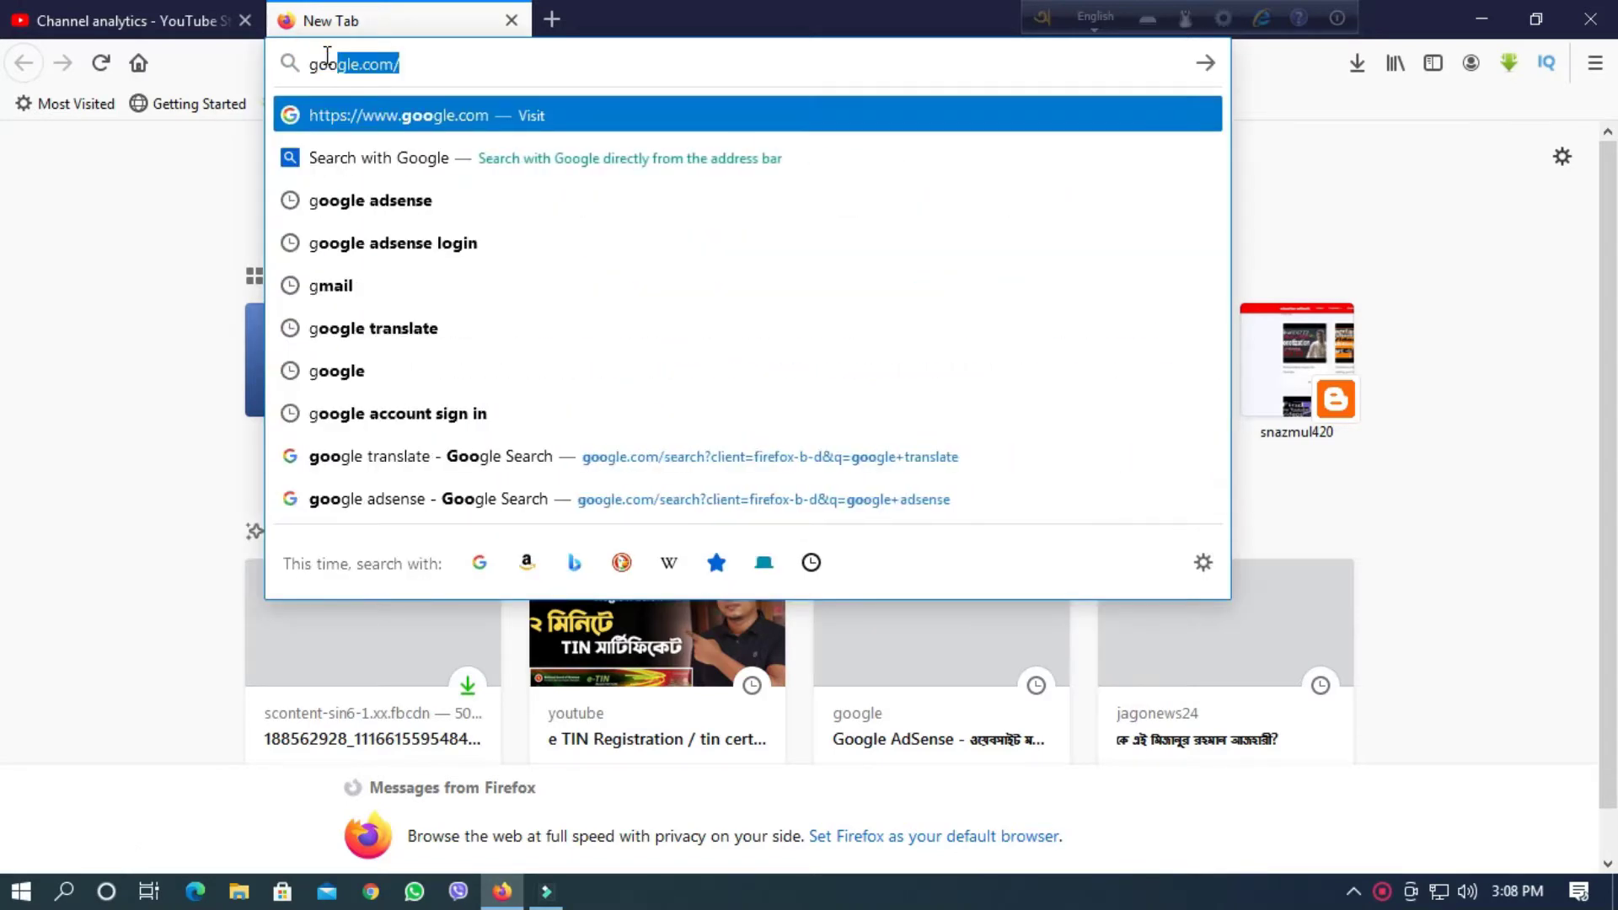
{"action": "left_click", "coordinate": [354, 202]}
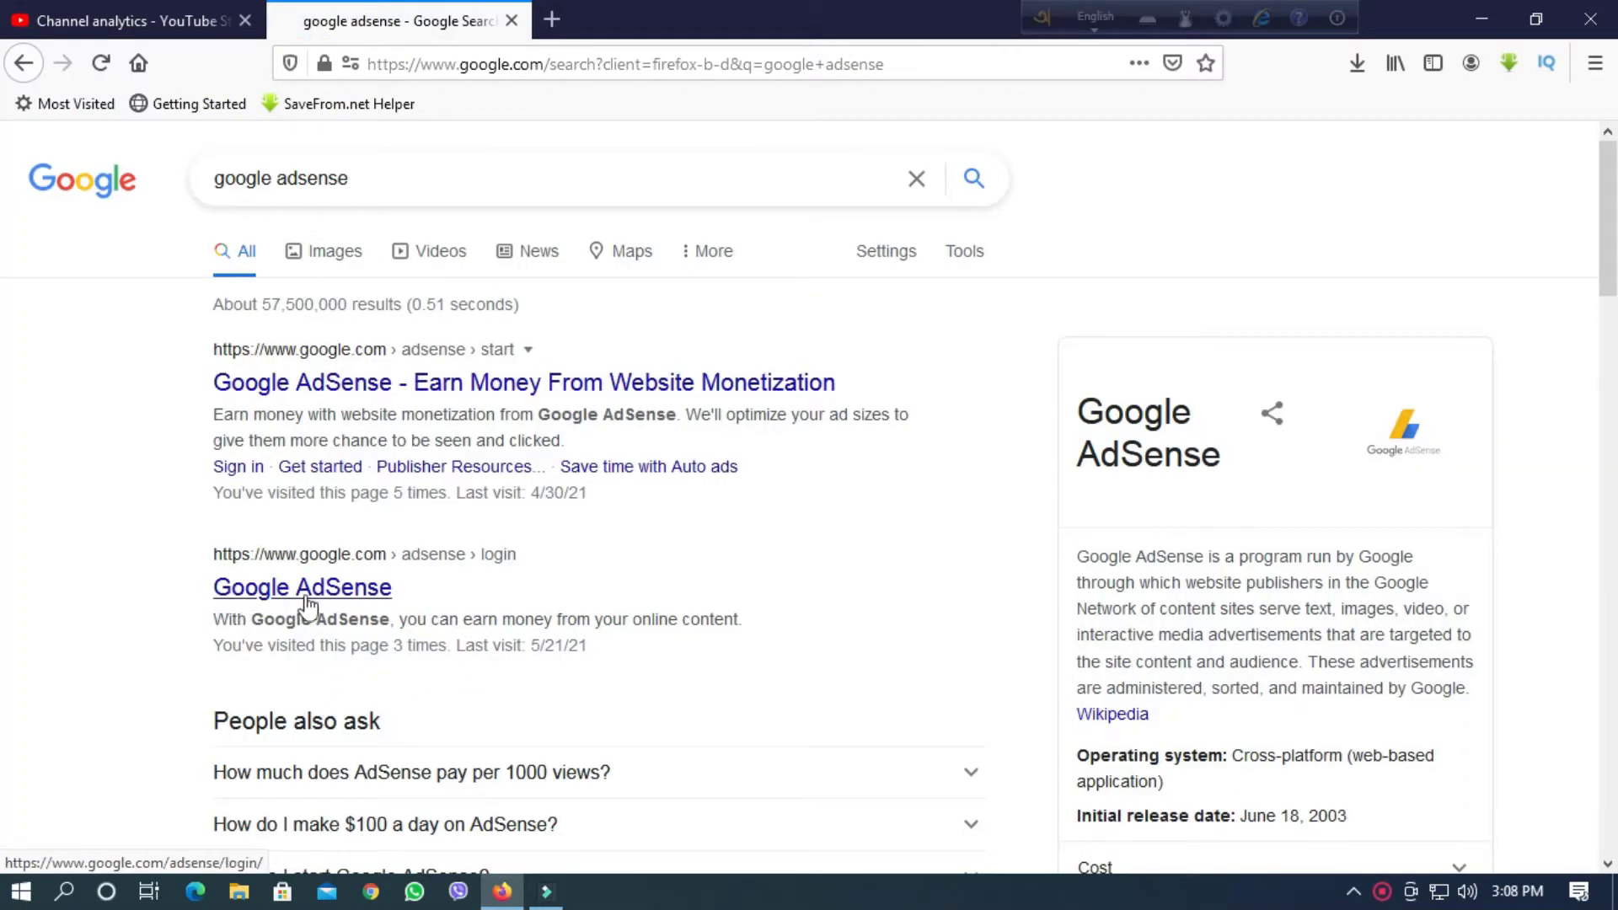
{"action": "left_click", "coordinate": [297, 590]}
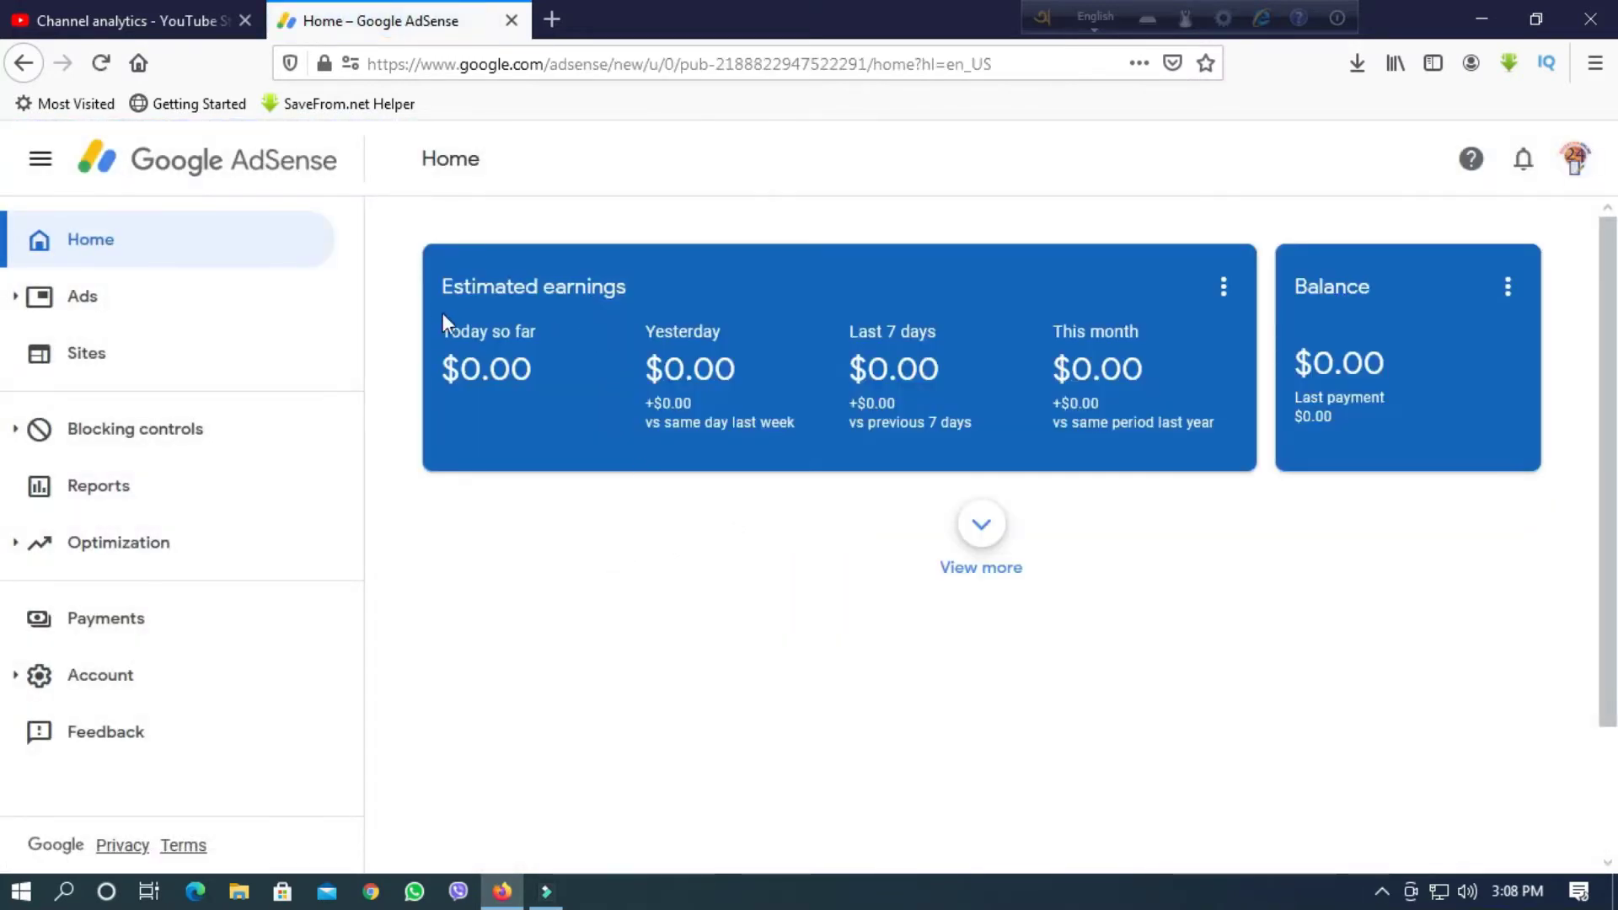
Glance at the AdSense notifications, then expand the home dashboard with View more.
{"action": "left_click", "coordinate": [1522, 161]}
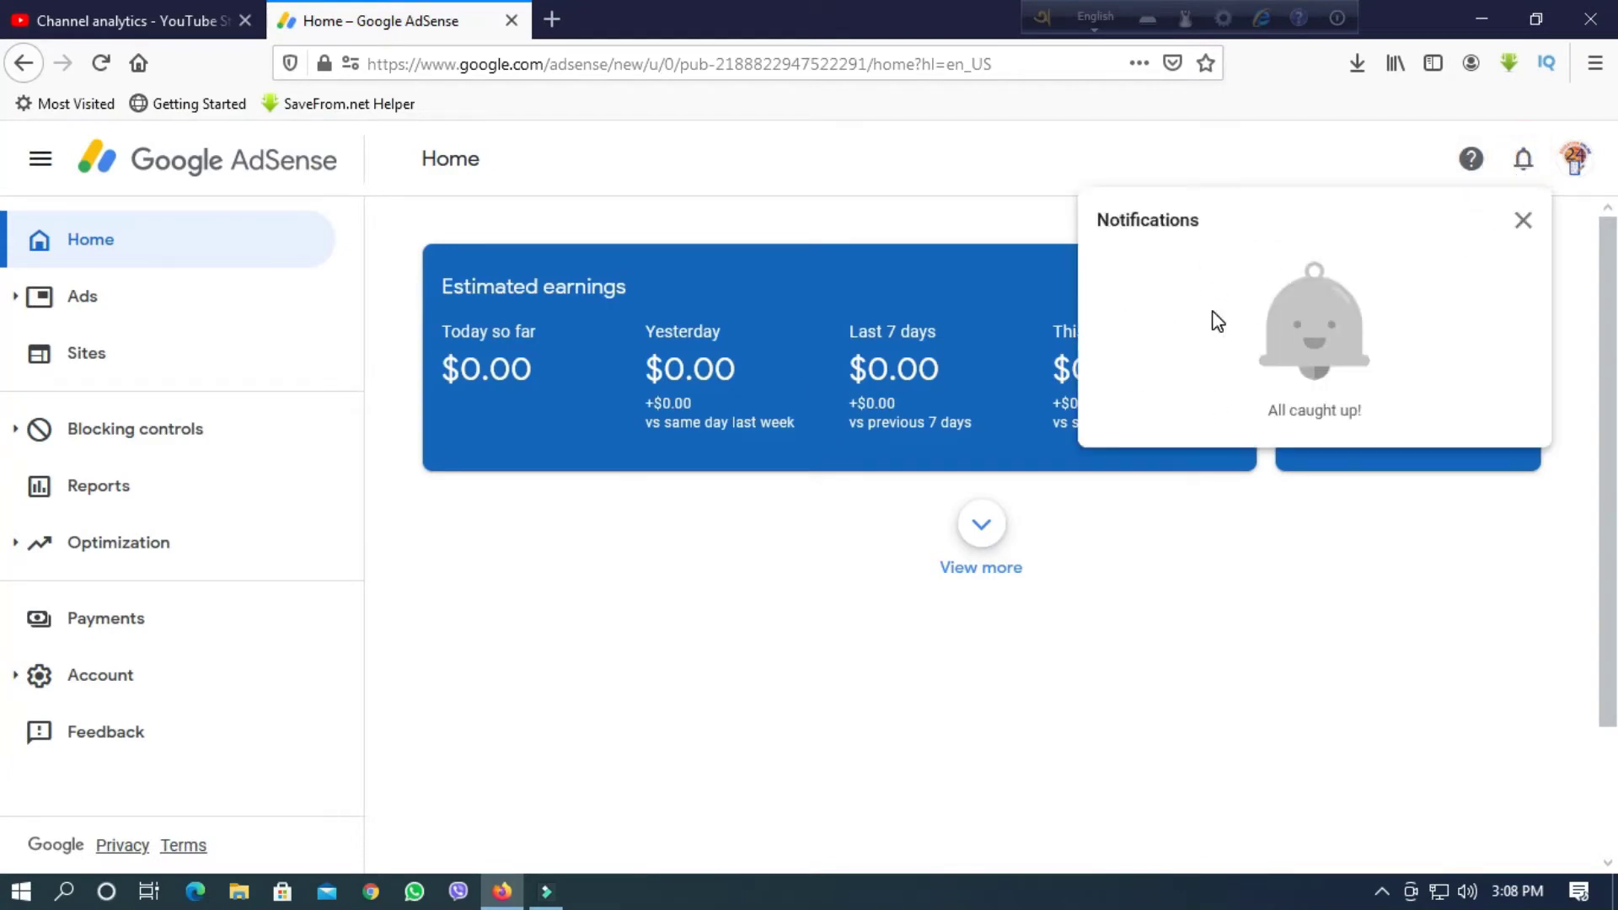
{"action": "left_click", "coordinate": [1523, 222]}
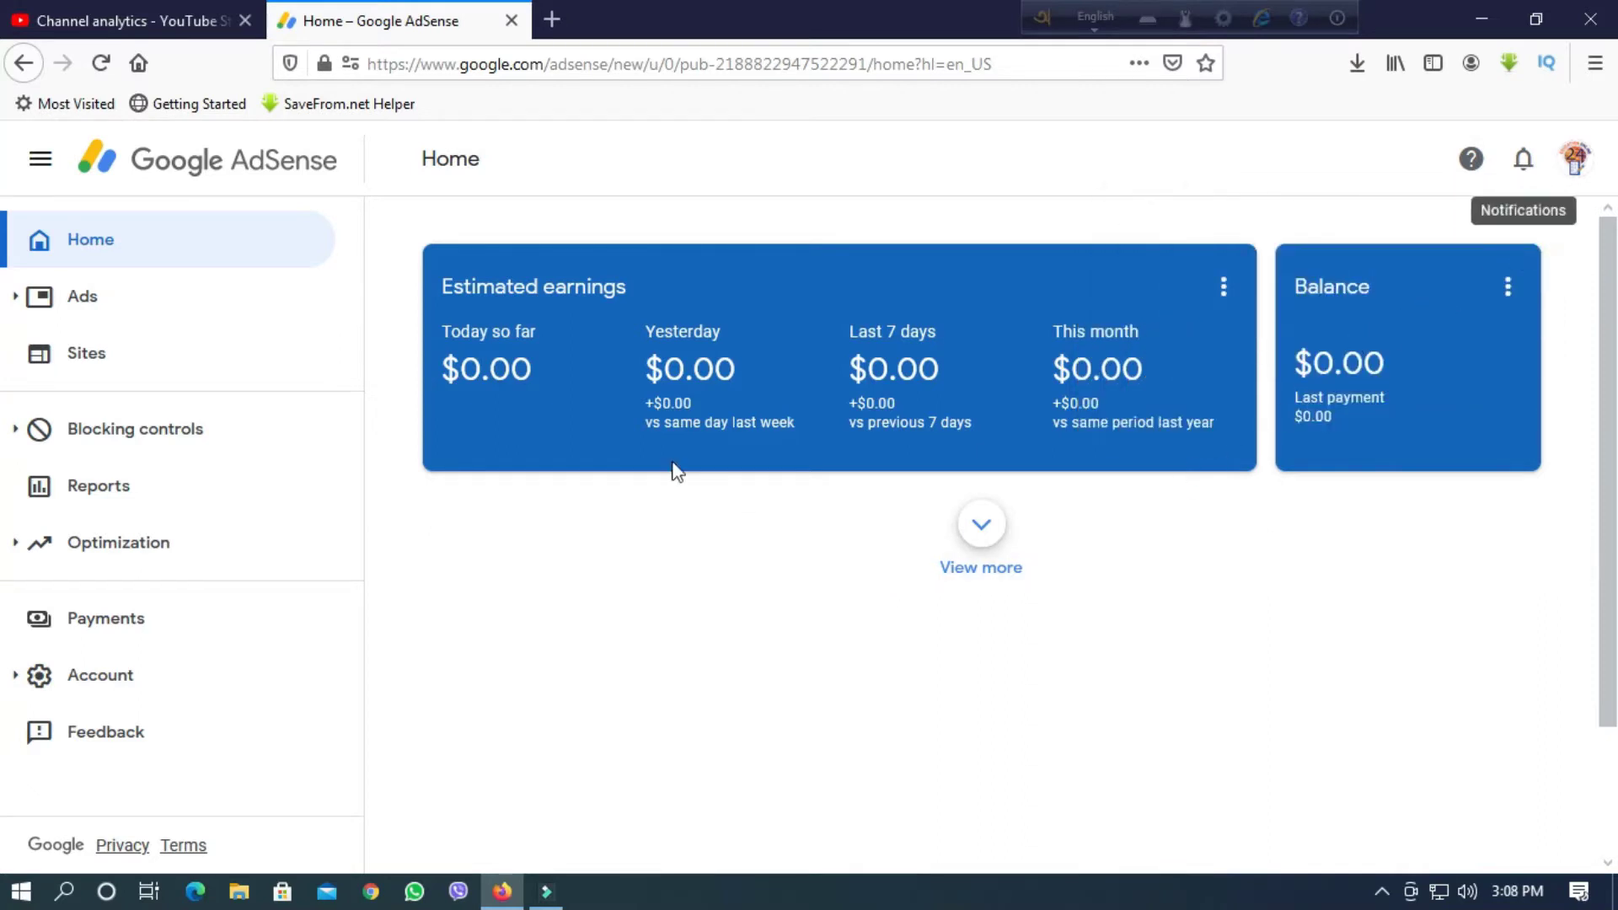
{"action": "left_click", "coordinate": [992, 529]}
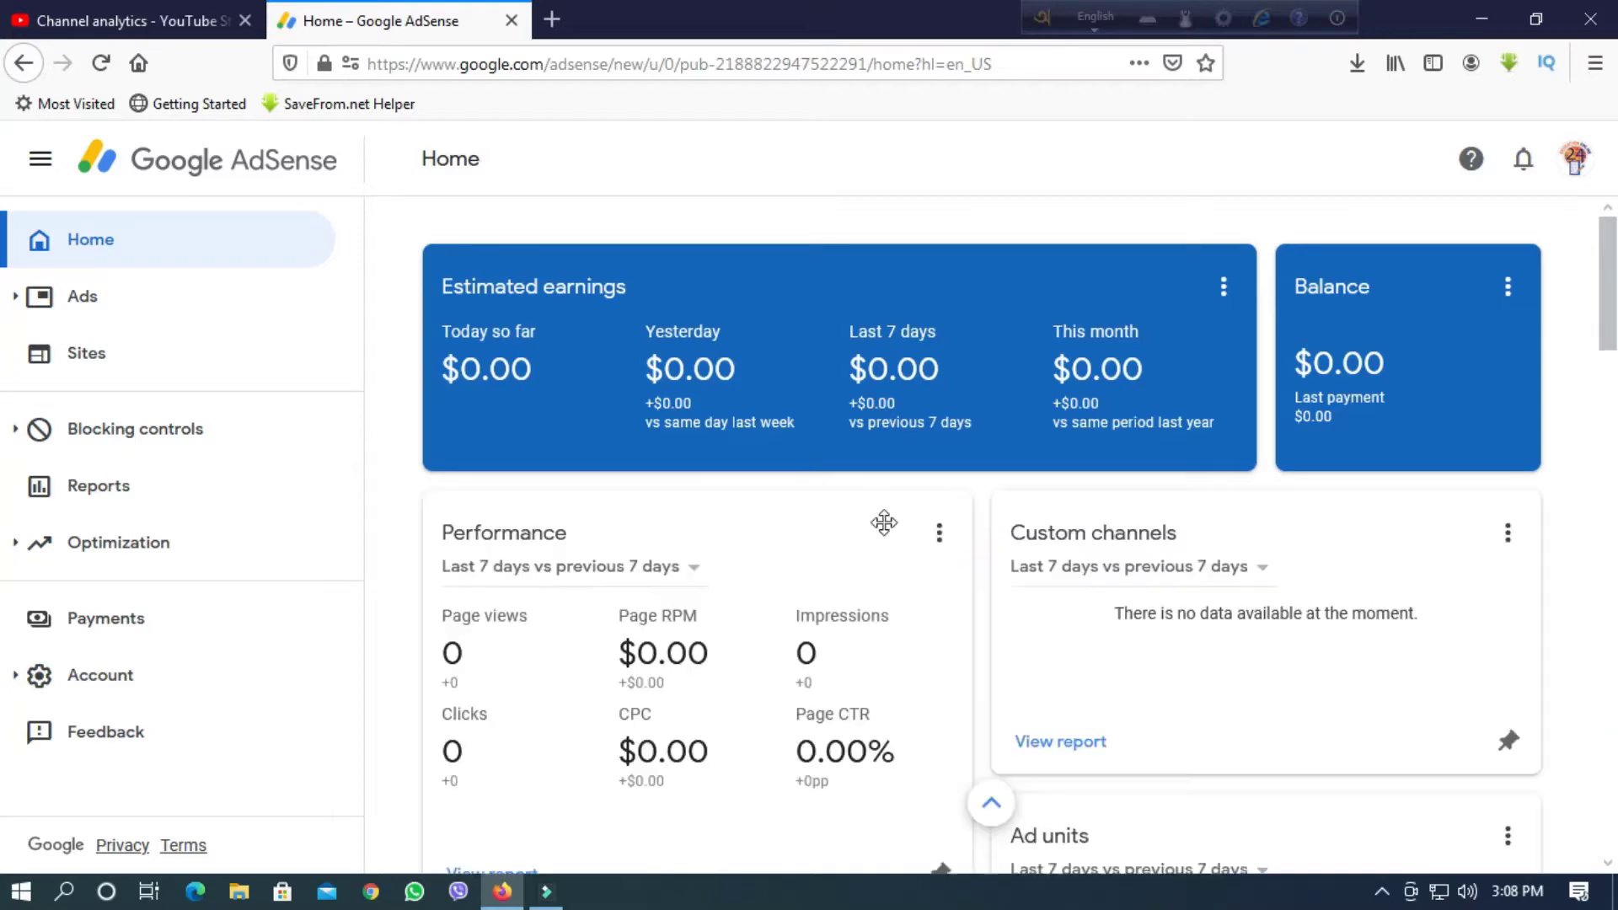
Go to the Payments overview from the left sidebar.
{"action": "scroll", "coordinate": [1011, 614], "scroll_direction": "down", "scroll_amount": 4}
{"action": "scroll", "coordinate": [986, 600], "scroll_direction": "up", "scroll_amount": 3}
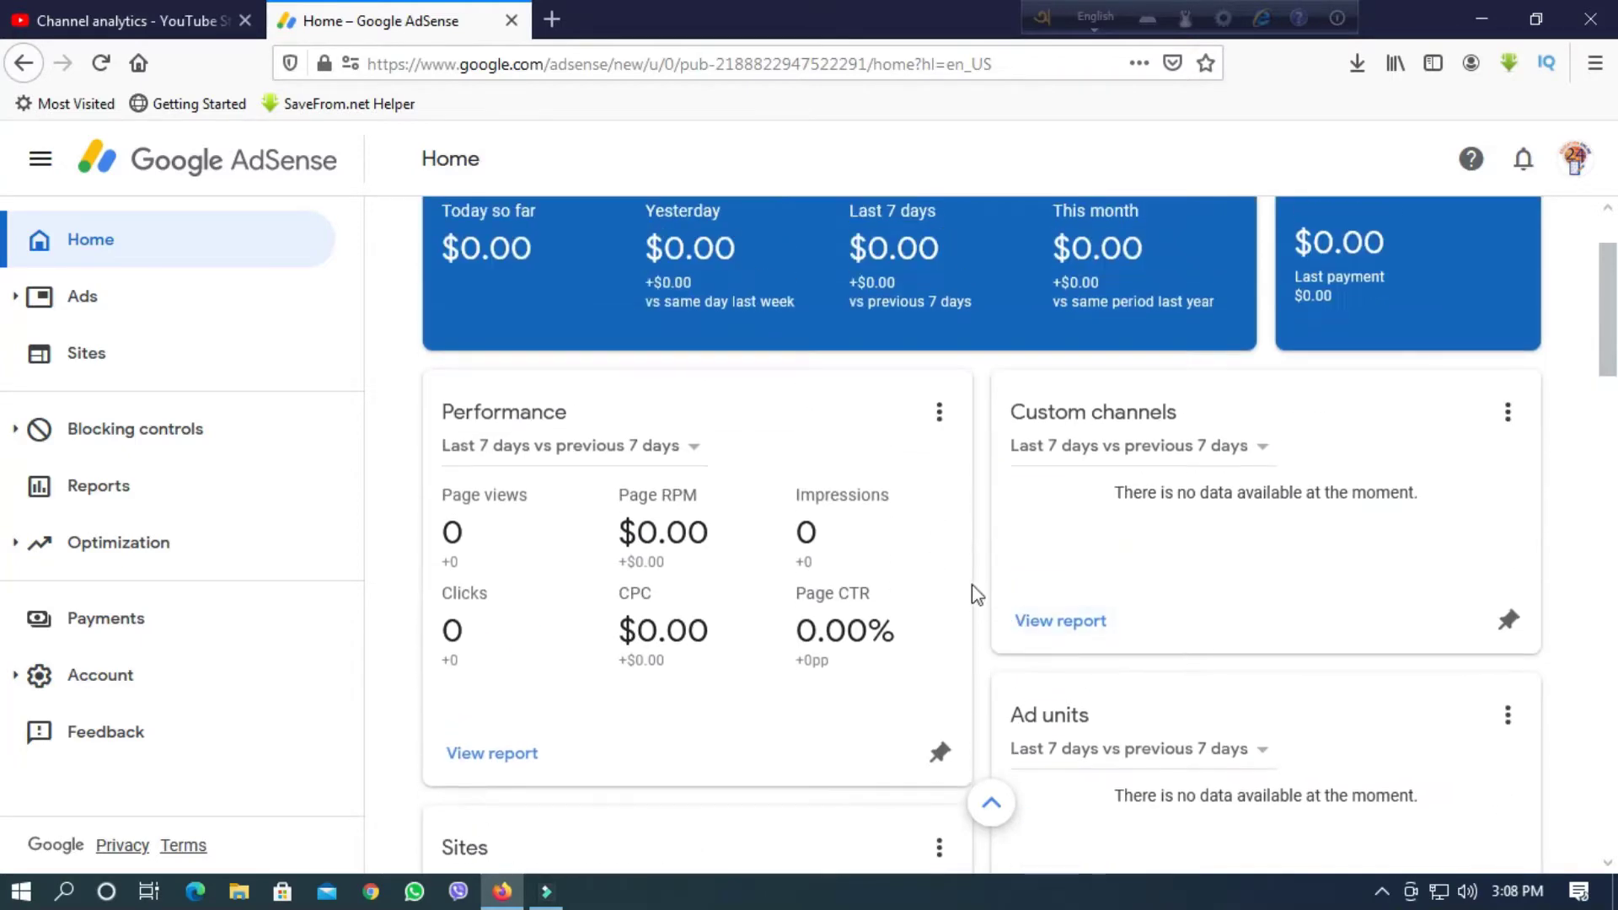
{"action": "scroll", "coordinate": [1028, 624], "scroll_direction": "down", "scroll_amount": 4}
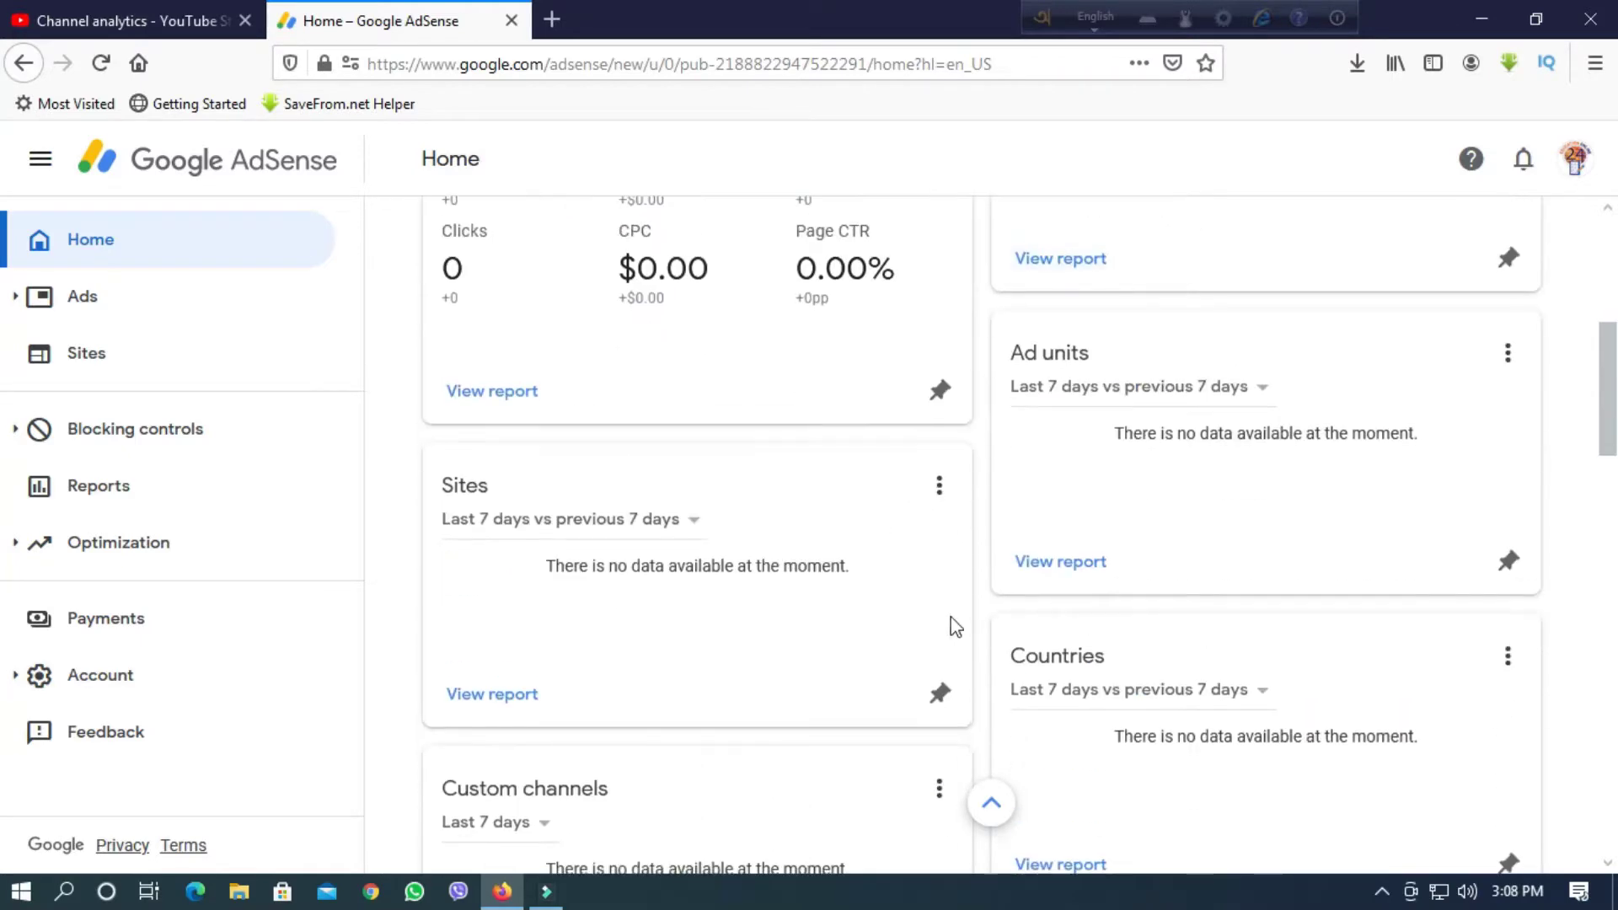
{"action": "scroll", "coordinate": [843, 649], "scroll_direction": "up", "scroll_amount": 6}
{"action": "left_click", "coordinate": [116, 627]}
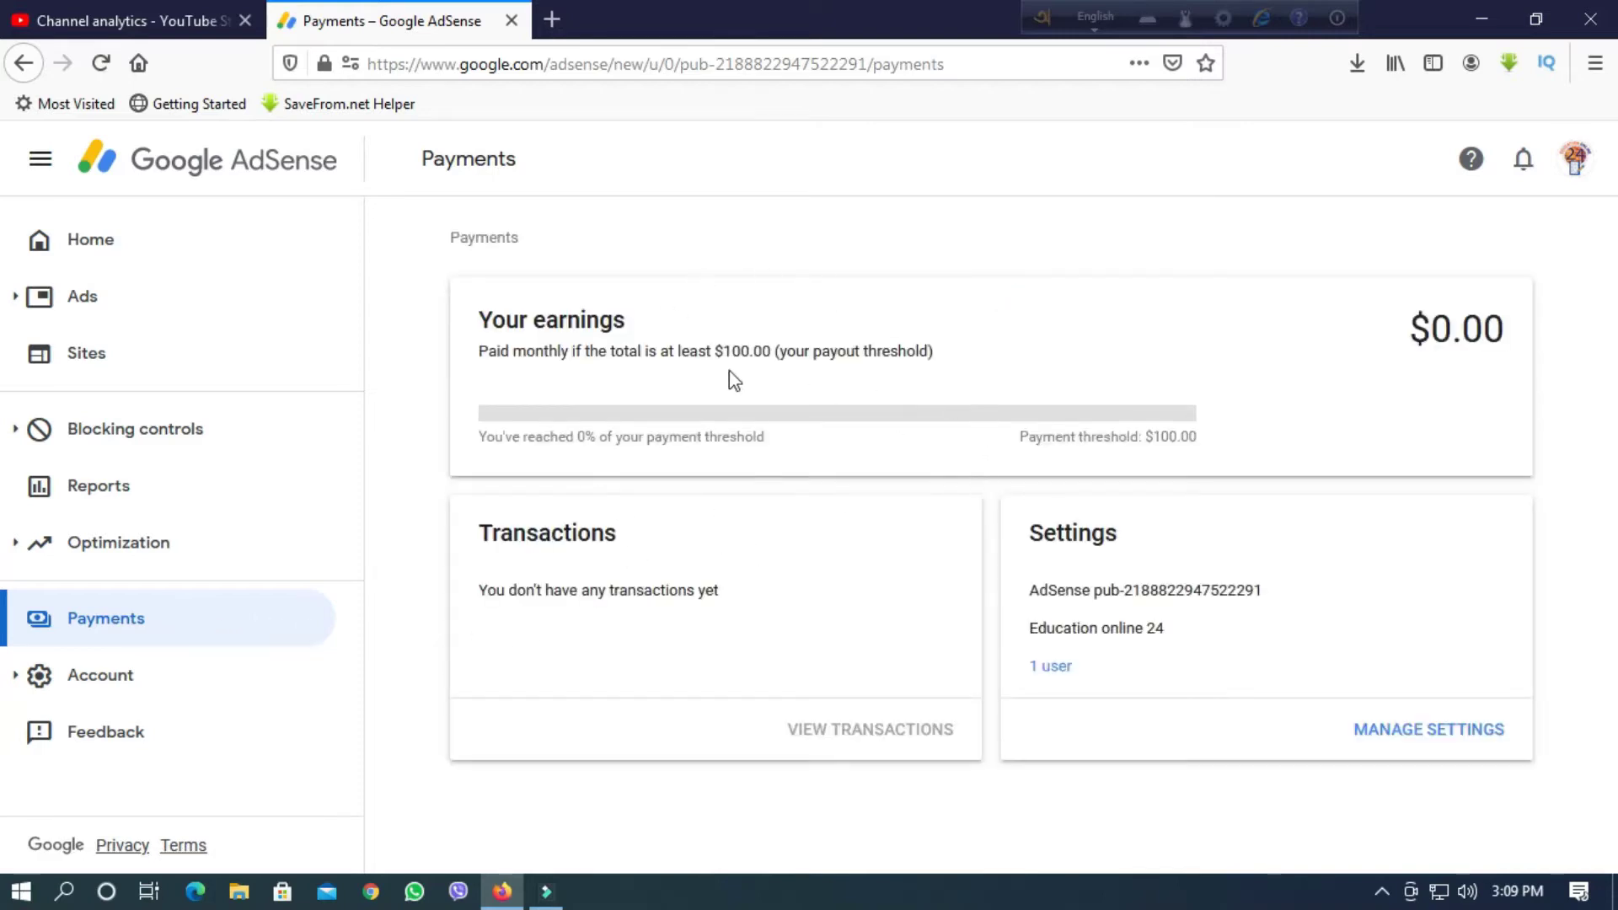
In payment settings, edit United States tax info and open Manage tax info.
{"action": "left_click", "coordinate": [1425, 731]}
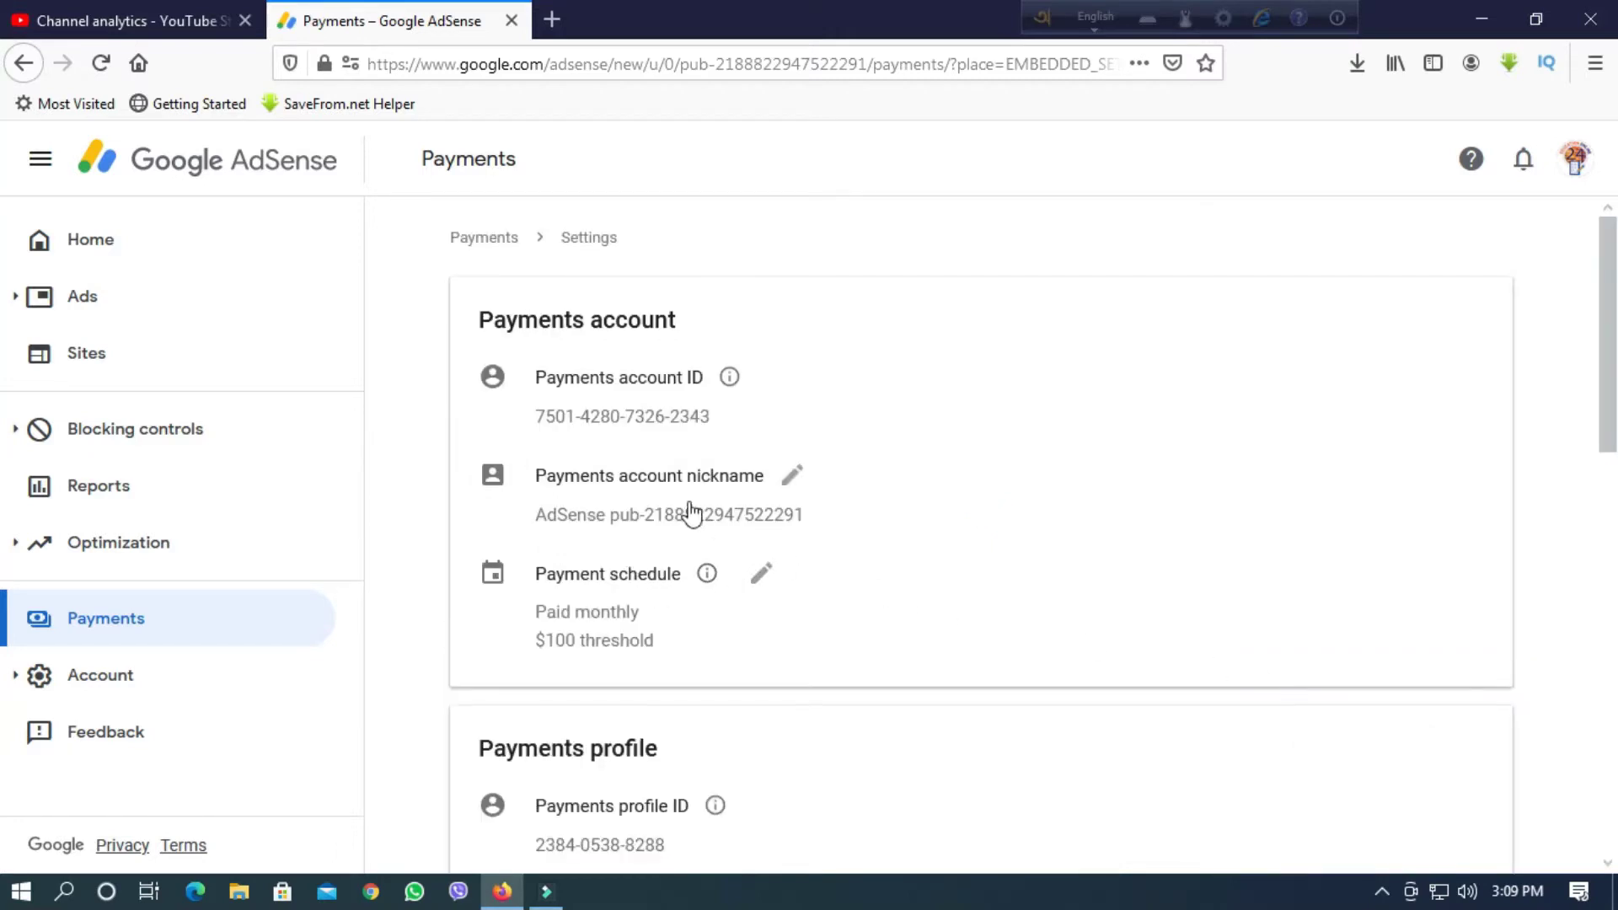
{"action": "scroll", "coordinate": [697, 628], "scroll_direction": "down", "scroll_amount": 4}
{"action": "scroll", "coordinate": [691, 590], "scroll_direction": "down", "scroll_amount": 5}
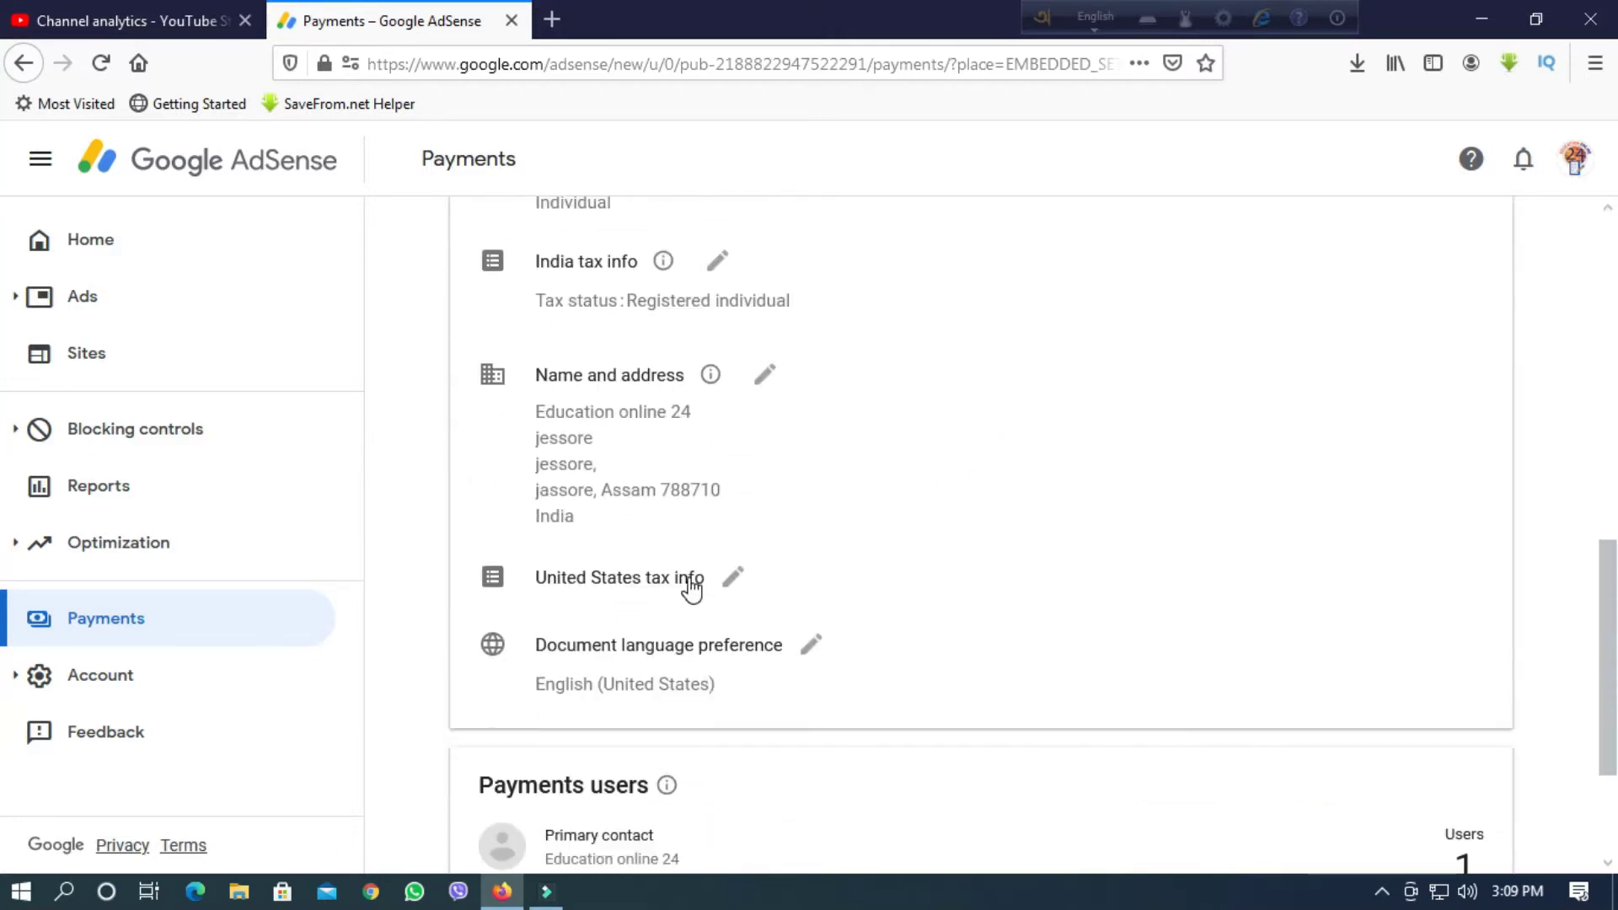
{"action": "scroll", "coordinate": [716, 573], "scroll_direction": "down", "scroll_amount": 1}
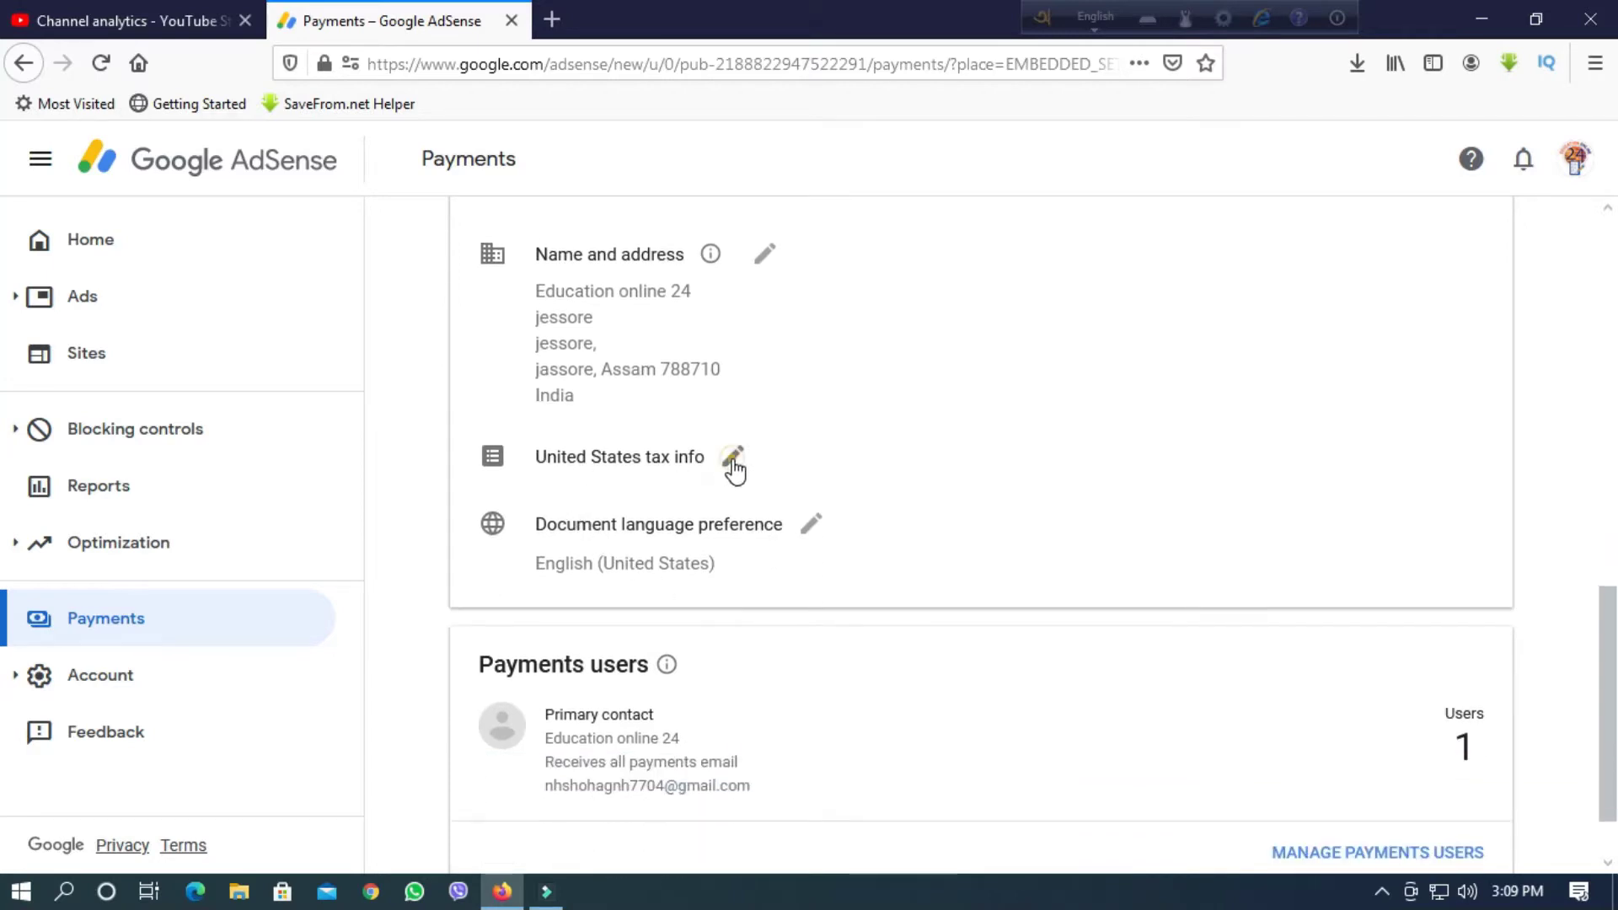
{"action": "left_click", "coordinate": [731, 459]}
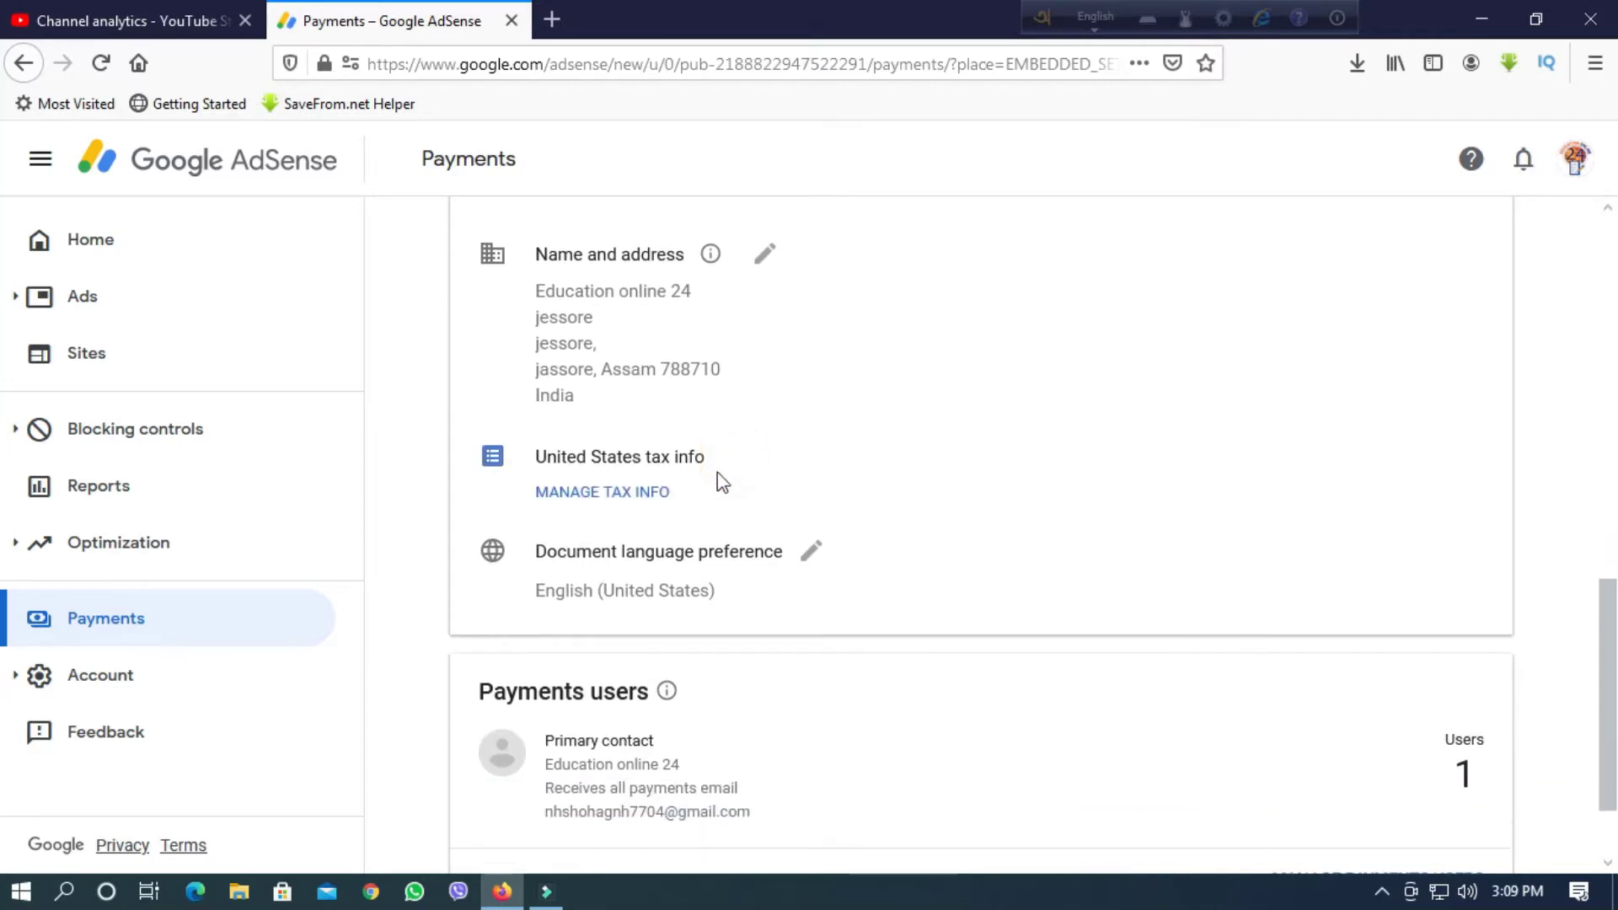
{"action": "left_click", "coordinate": [580, 495]}
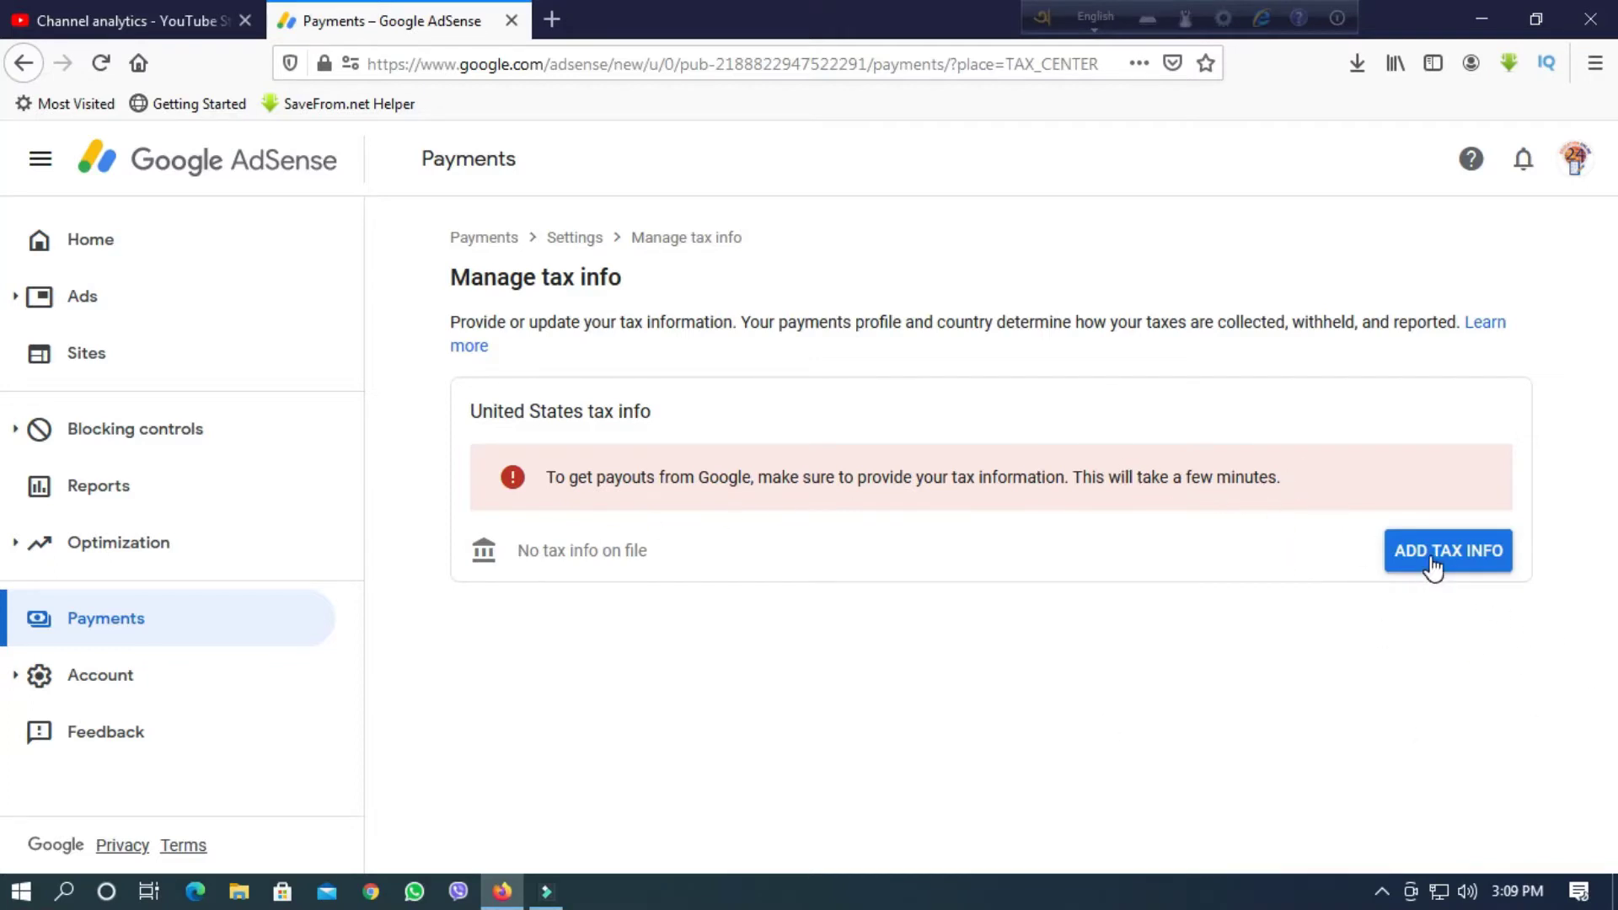
Start adding United States tax info and confirm identity with the account password.
{"action": "left_click", "coordinate": [1464, 556]}
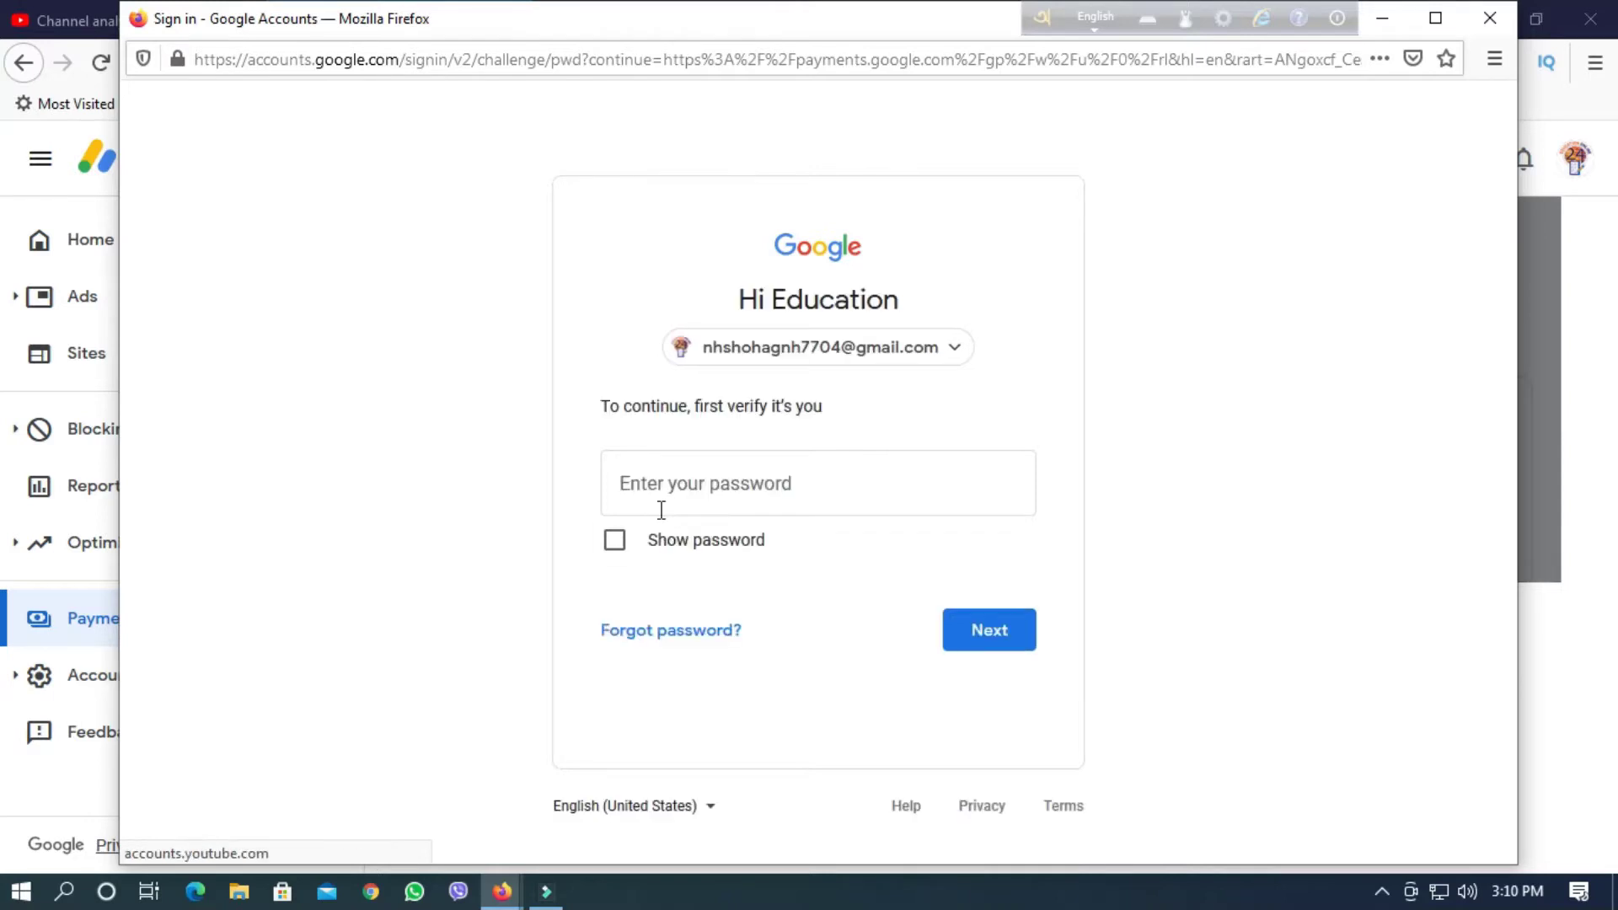
{"action": "left_click", "coordinate": [634, 509]}
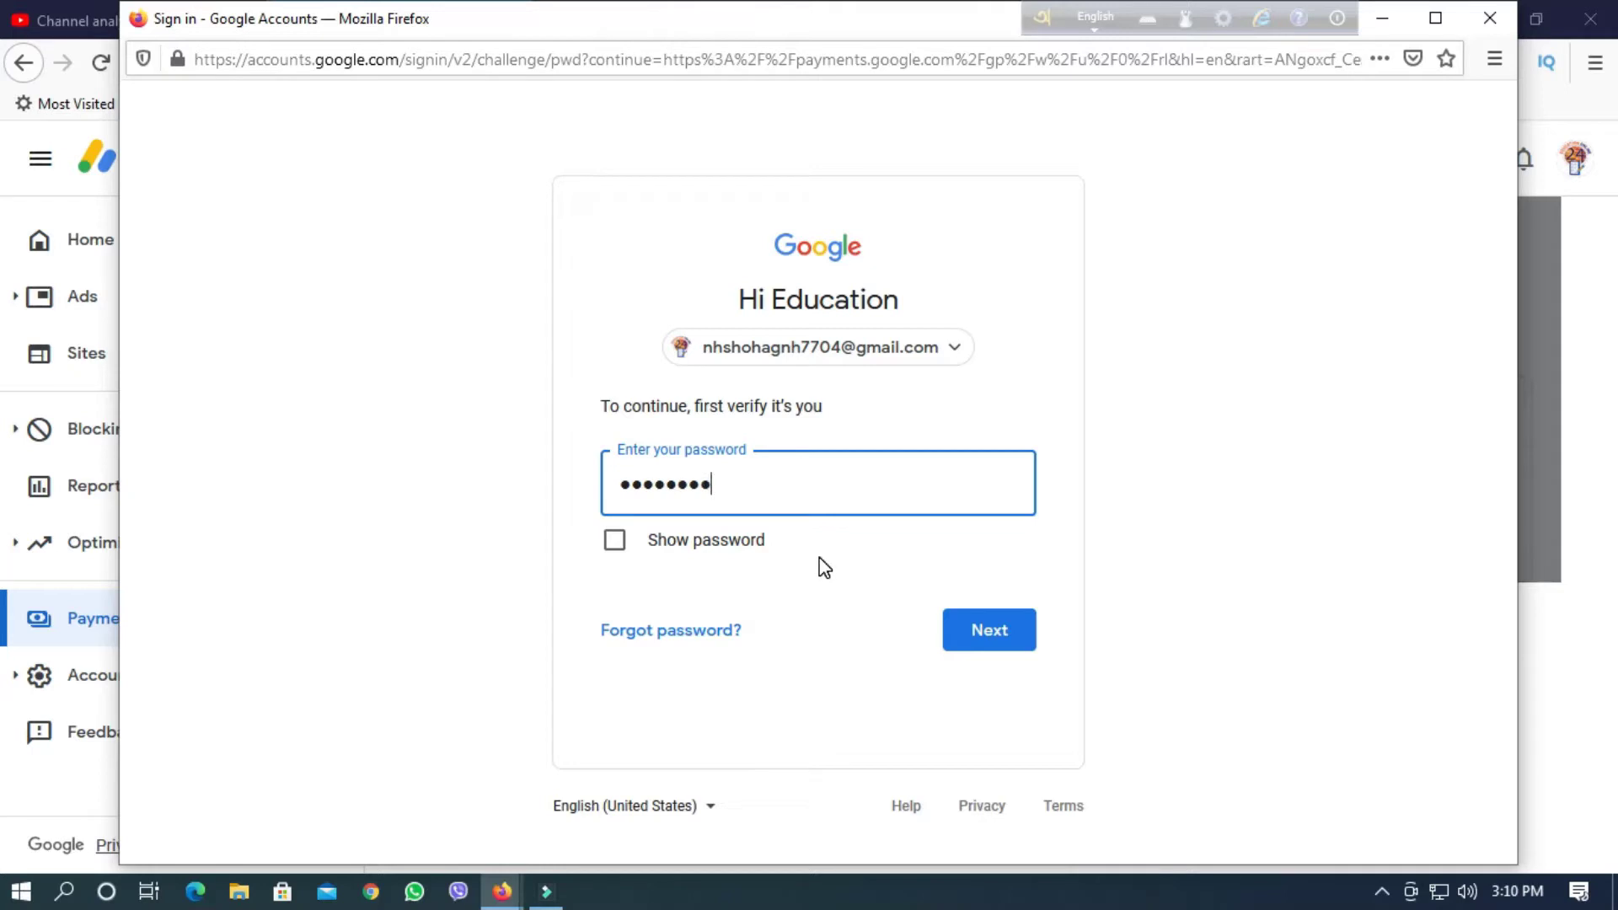
{"action": "type", "text": "1"}
{"action": "key", "text": "Return"}
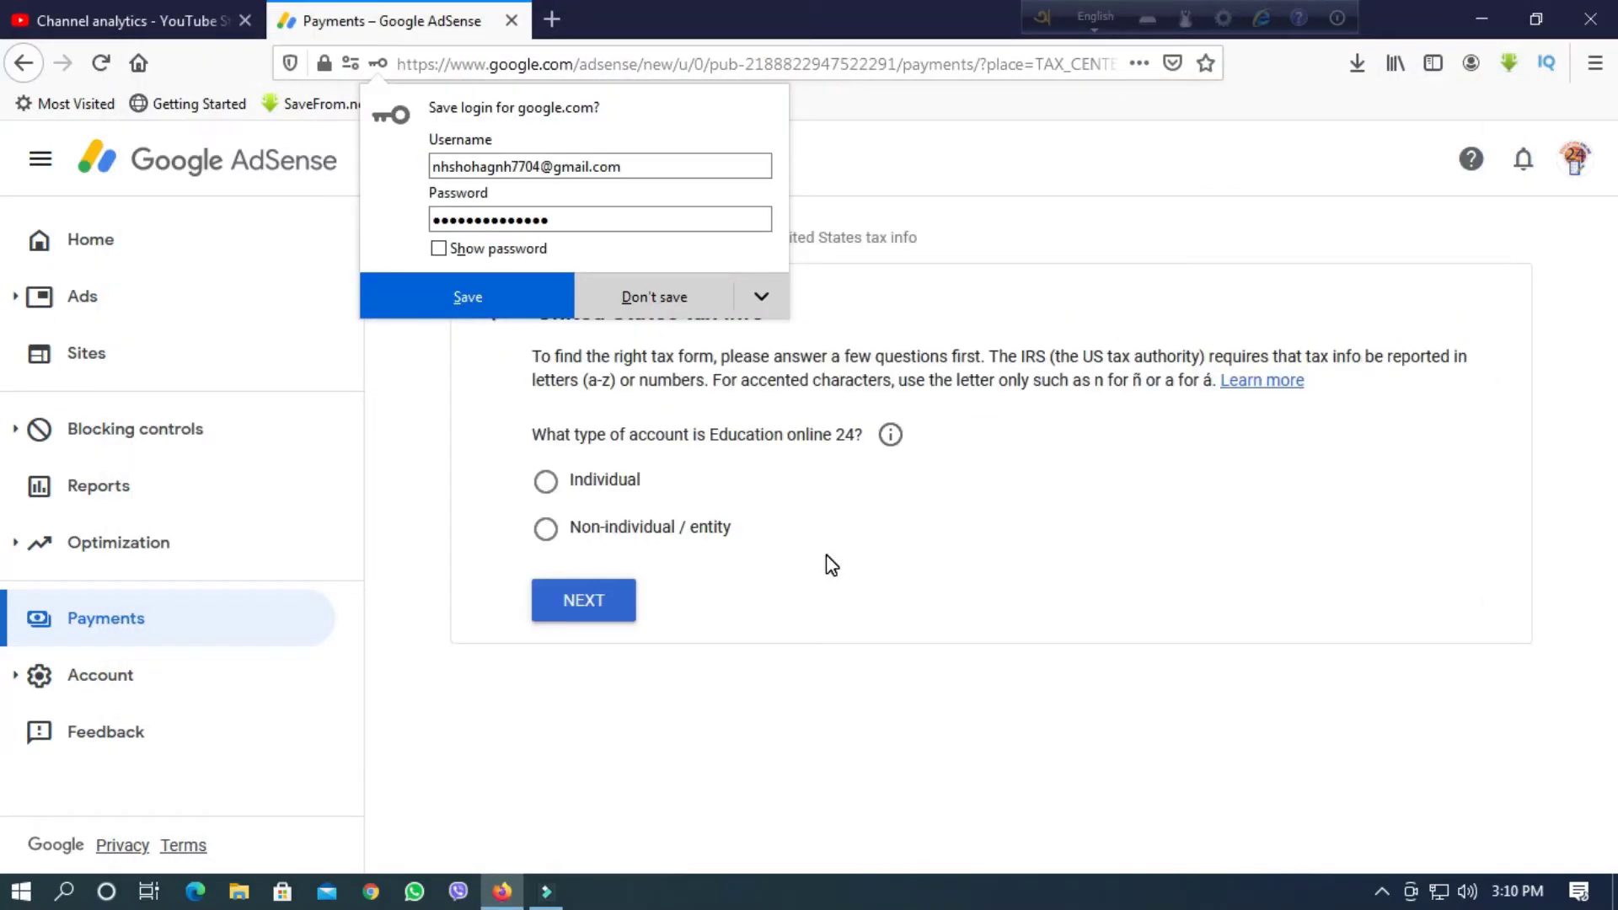
Dismiss the save-login prompt and declare the account holder as an Individual.
{"action": "left_click", "coordinate": [668, 286]}
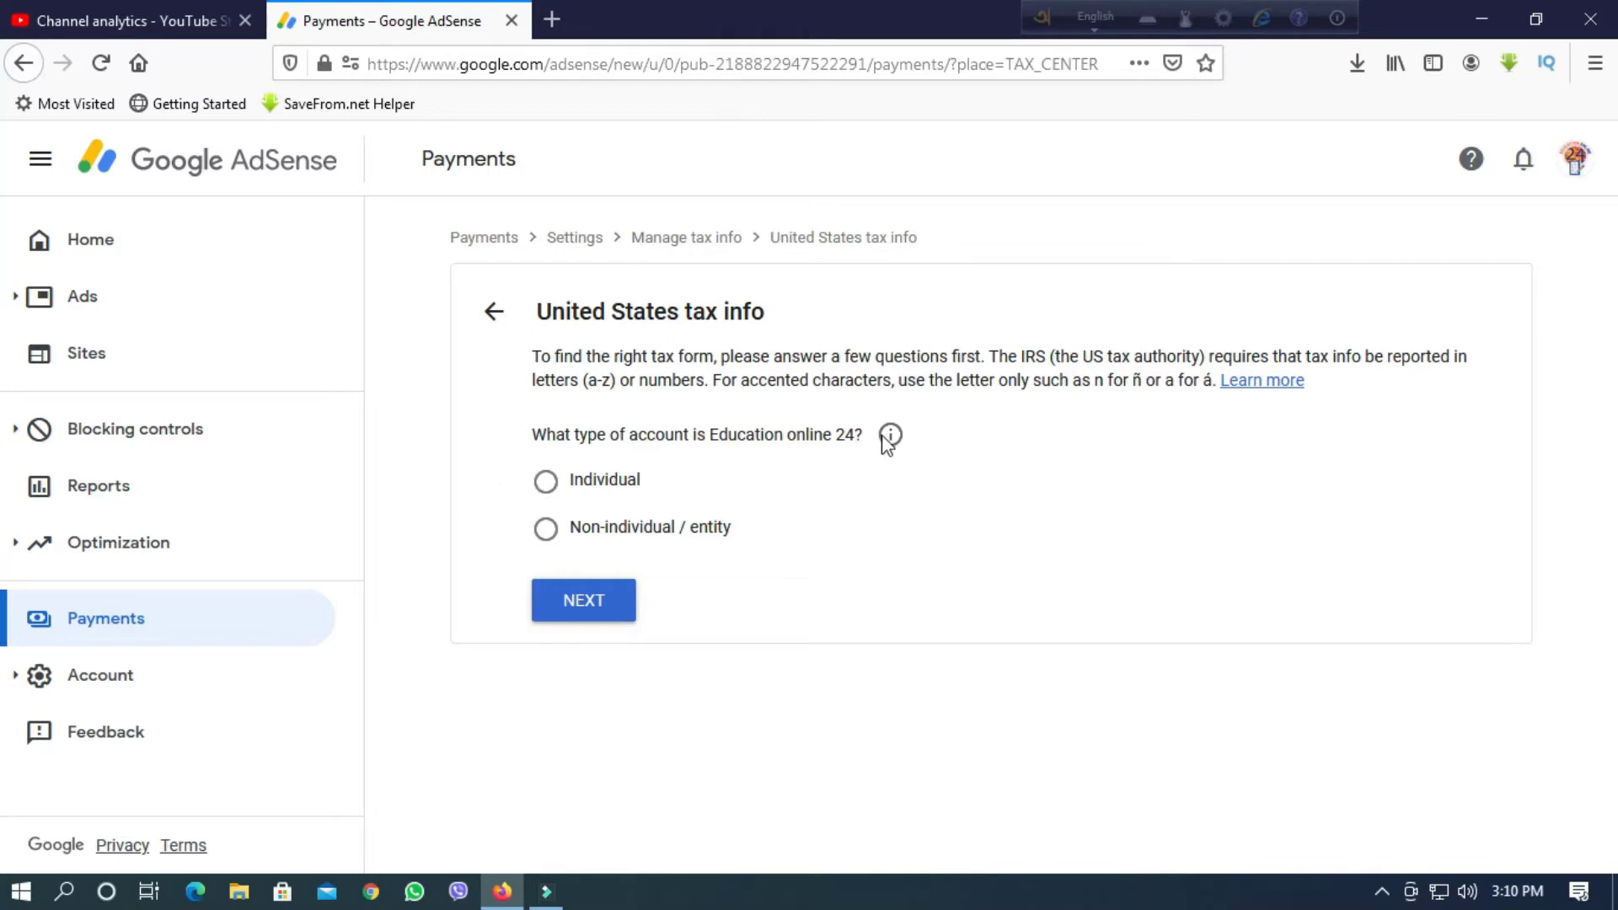
{"action": "left_click", "coordinate": [560, 496]}
{"action": "left_click", "coordinate": [576, 600]}
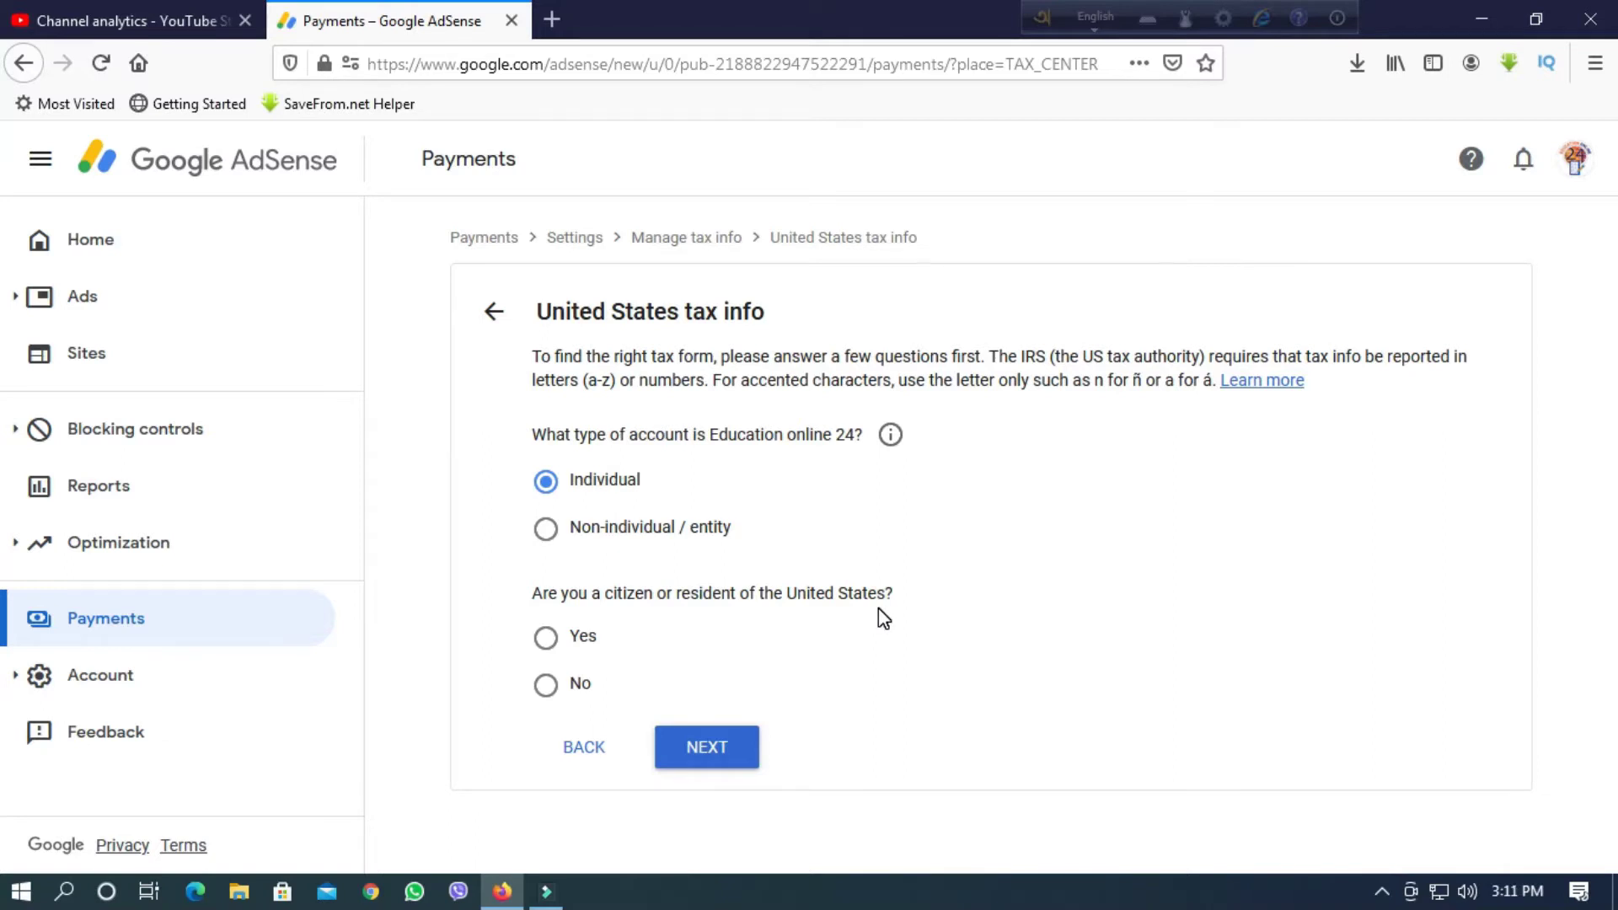
Answer No to being a US citizen or resident and select the W-8BEN form.
{"action": "left_click", "coordinate": [546, 687]}
{"action": "left_click", "coordinate": [715, 749]}
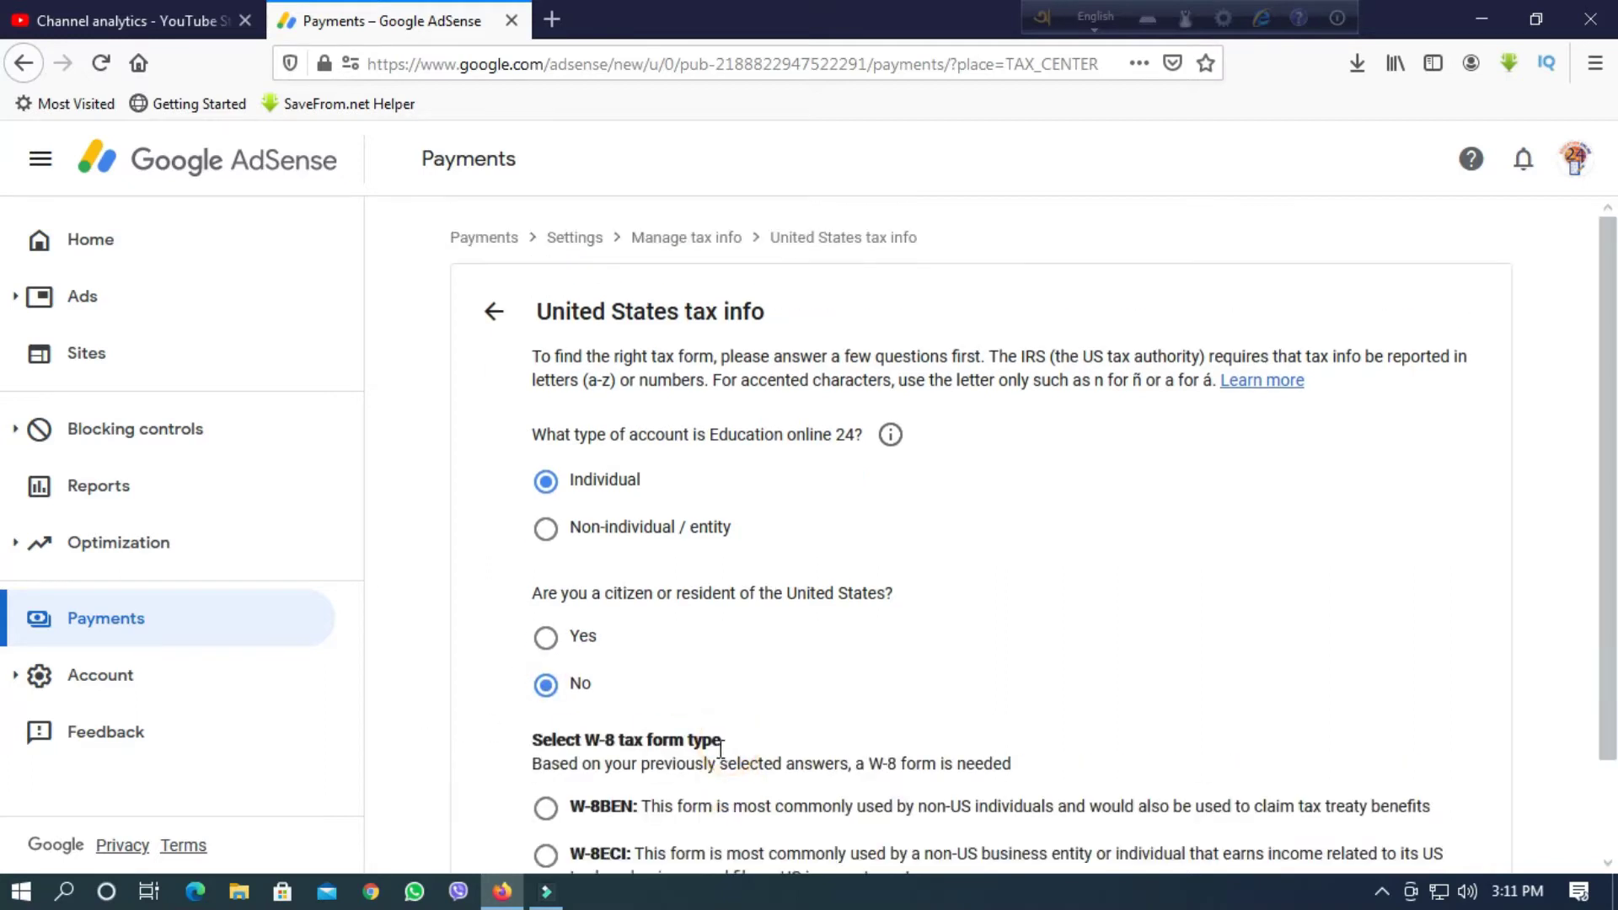
{"action": "scroll", "coordinate": [880, 712], "scroll_direction": "down", "scroll_amount": 2}
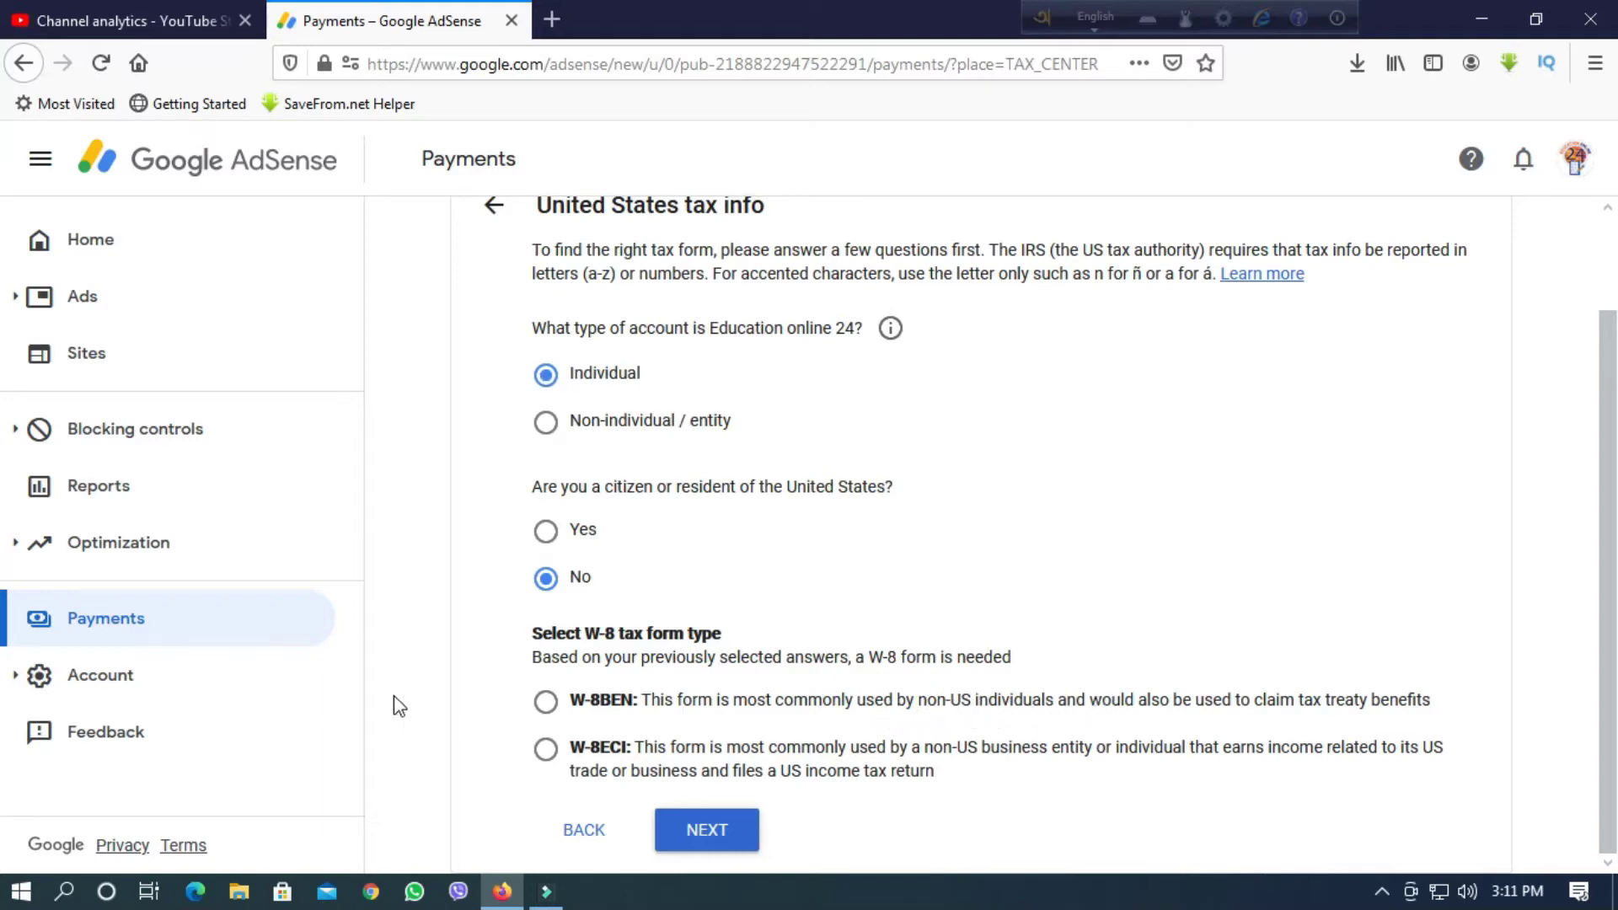
{"action": "left_click", "coordinate": [546, 703]}
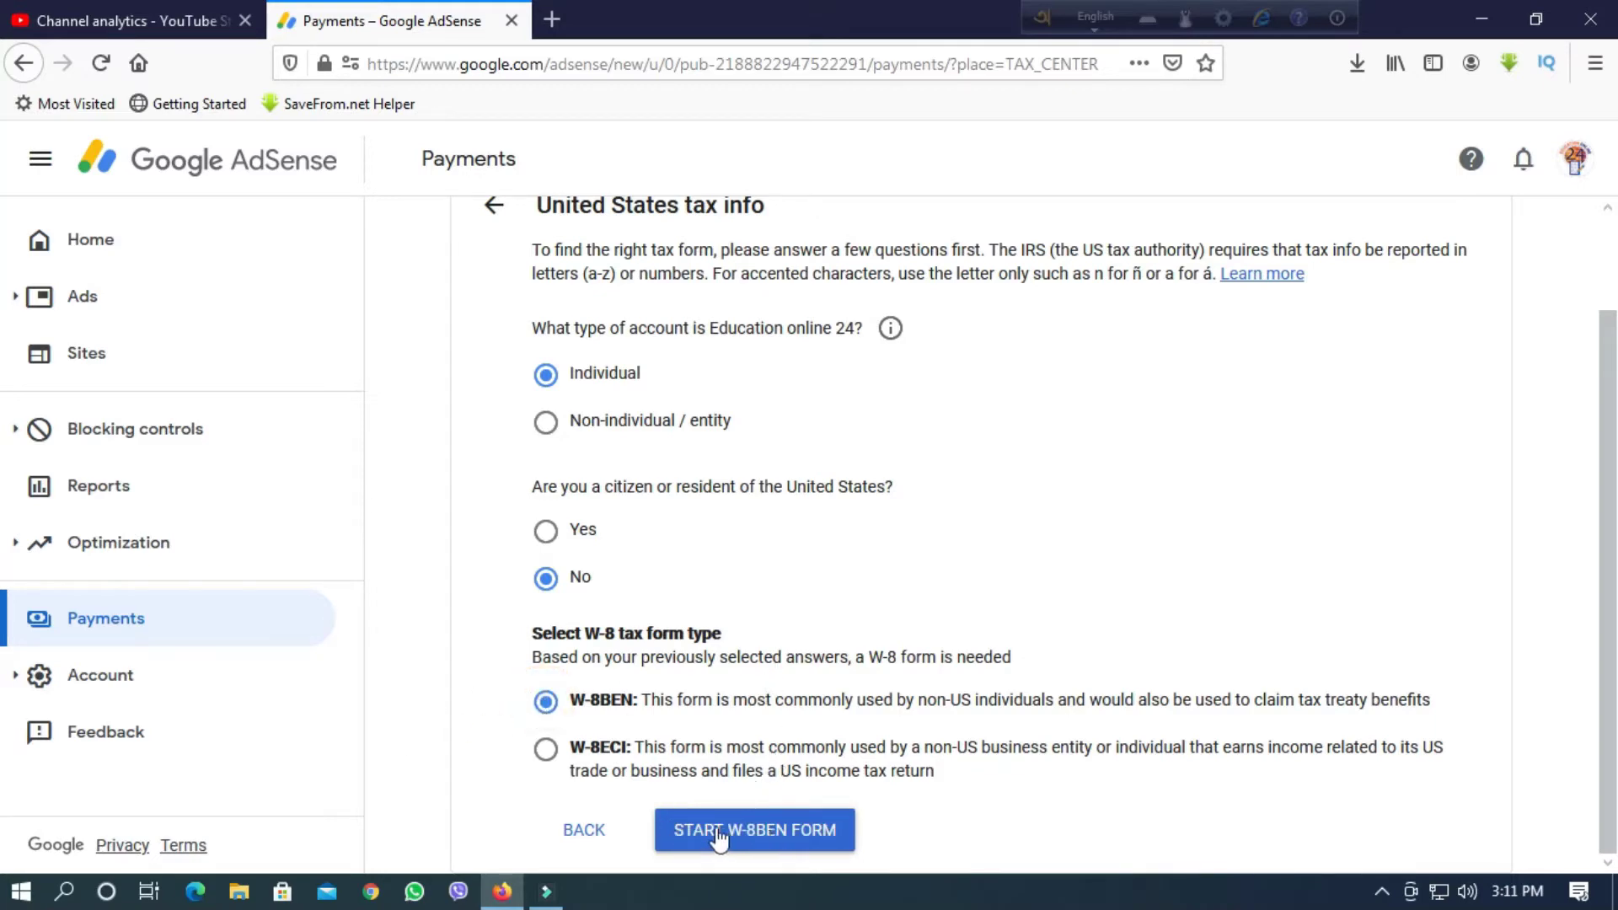
{"action": "left_click", "coordinate": [771, 836]}
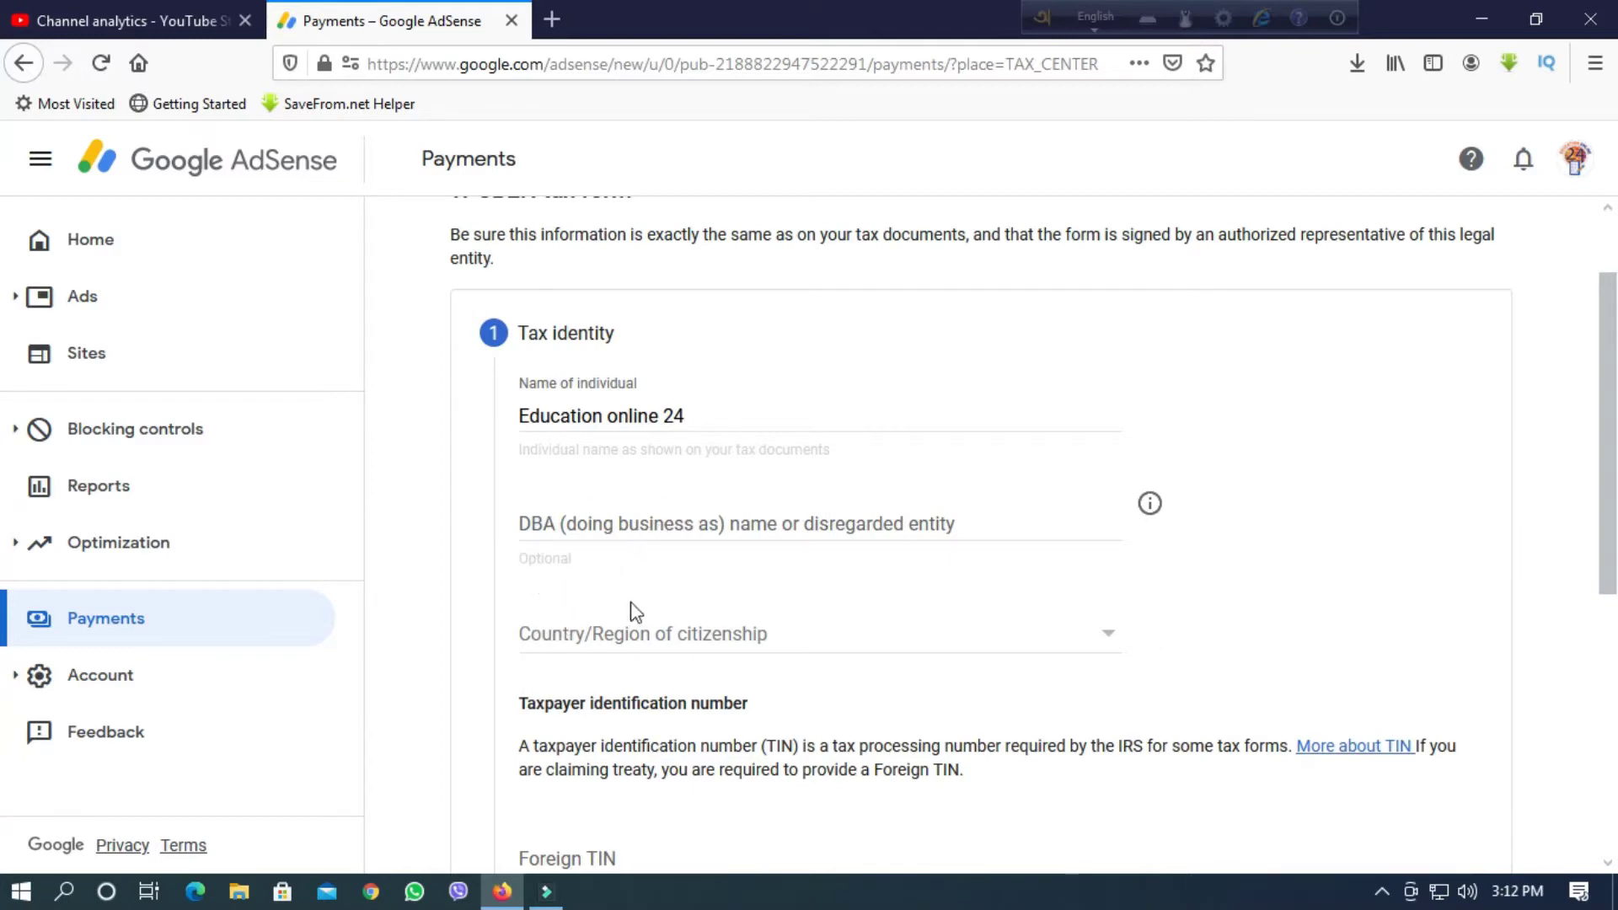
{"action": "left_click", "coordinate": [1108, 632]}
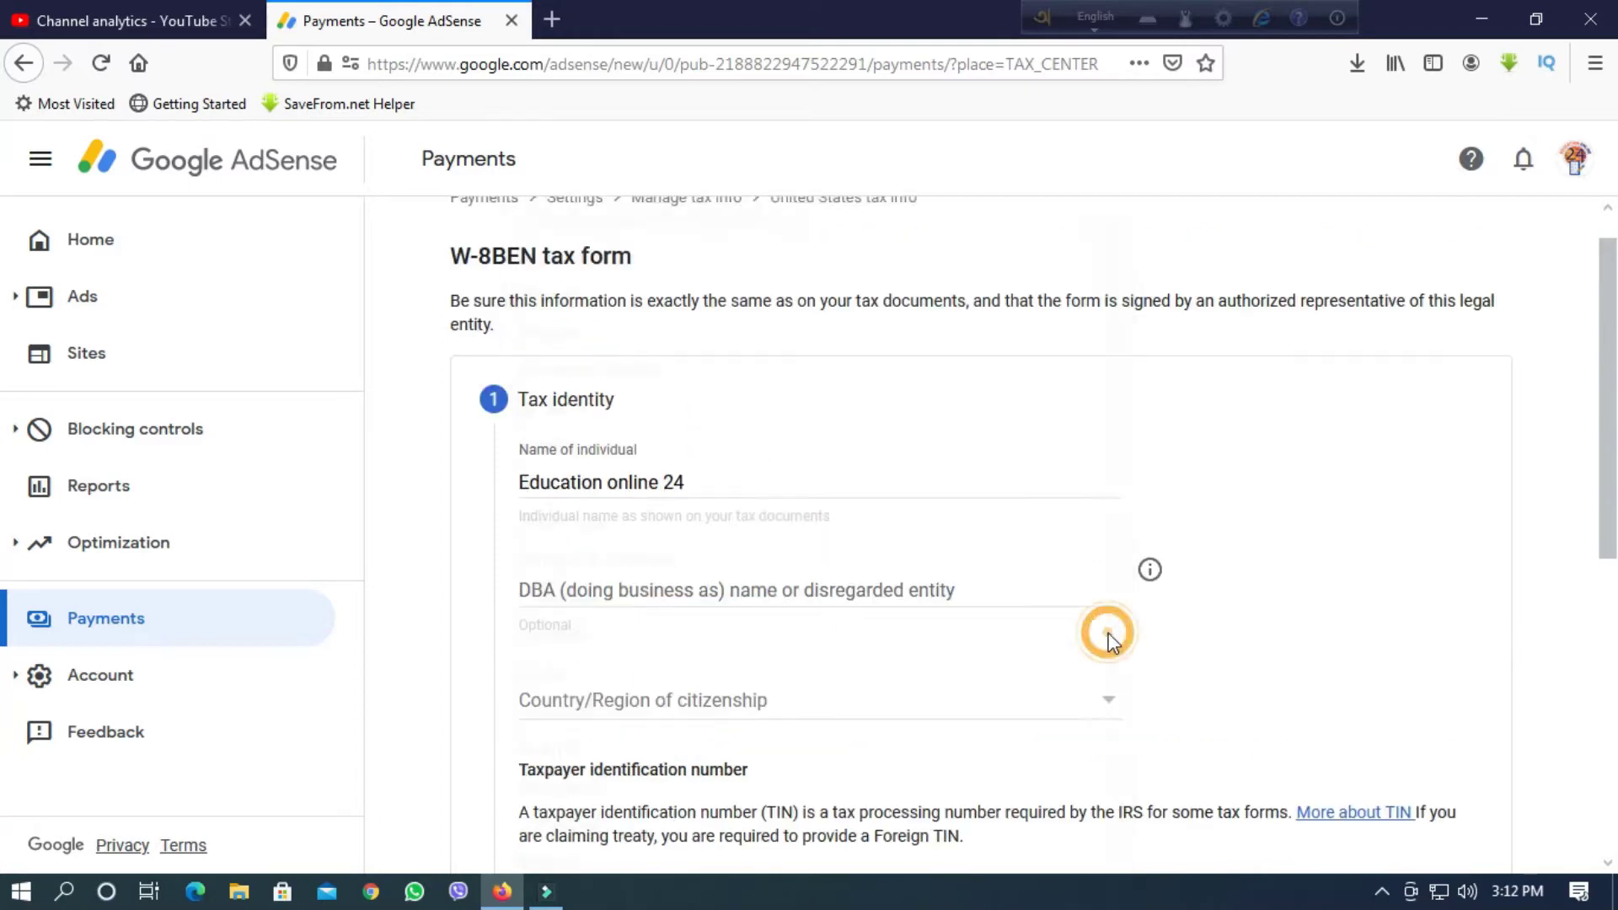
{"action": "scroll", "coordinate": [640, 666], "scroll_direction": "down", "scroll_amount": 2}
{"action": "left_click", "coordinate": [595, 664]}
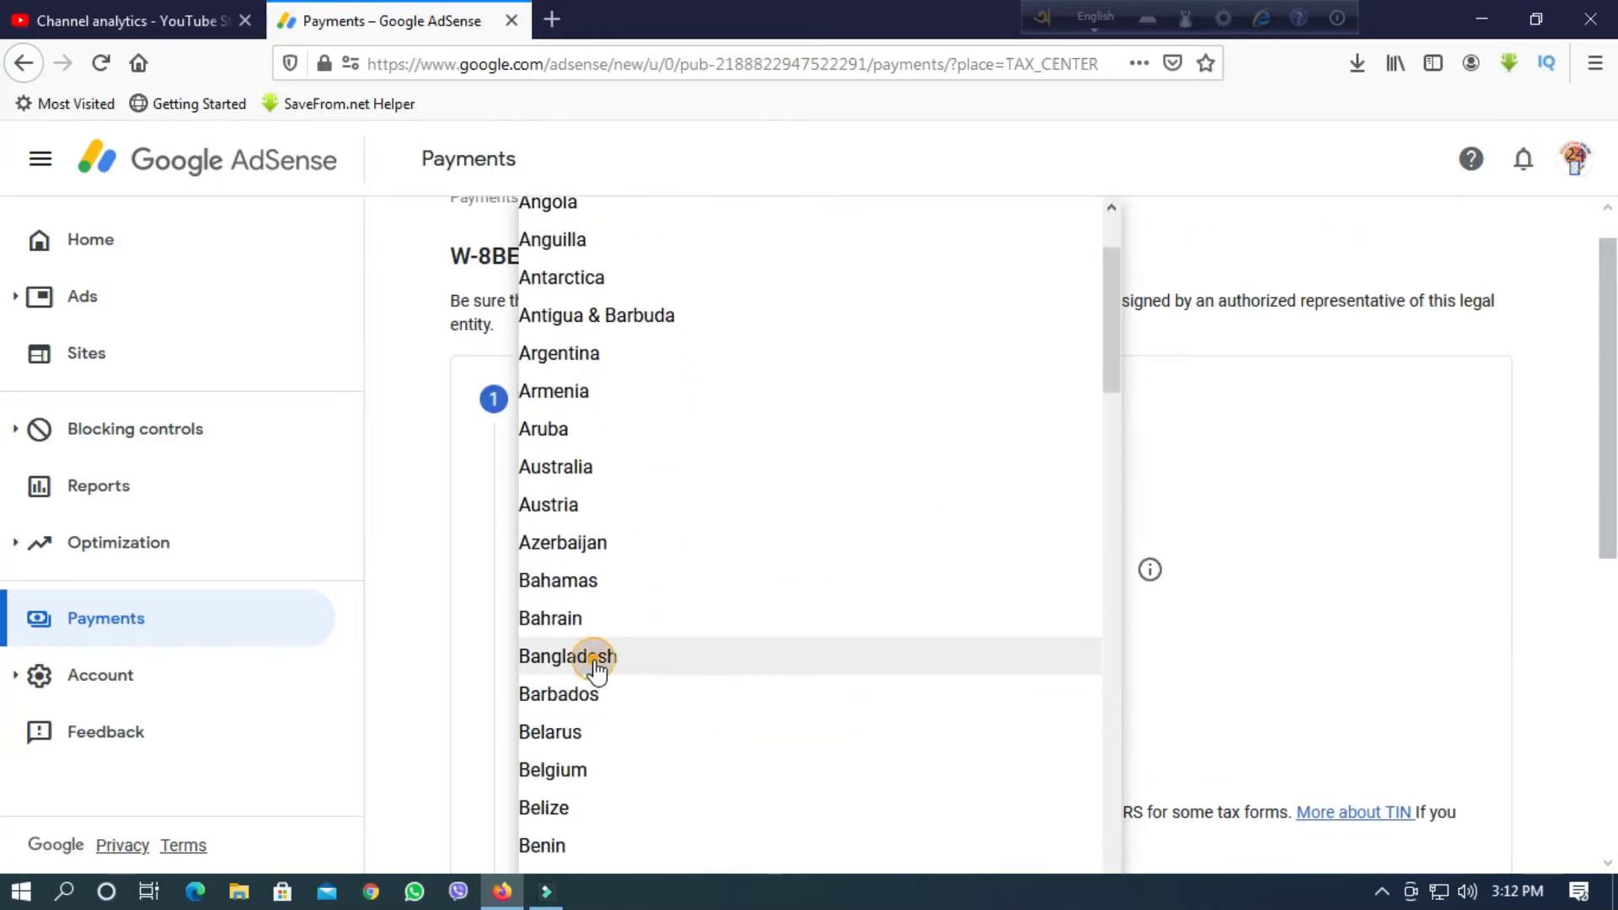
{"action": "scroll", "coordinate": [636, 746], "scroll_direction": "down", "scroll_amount": 3}
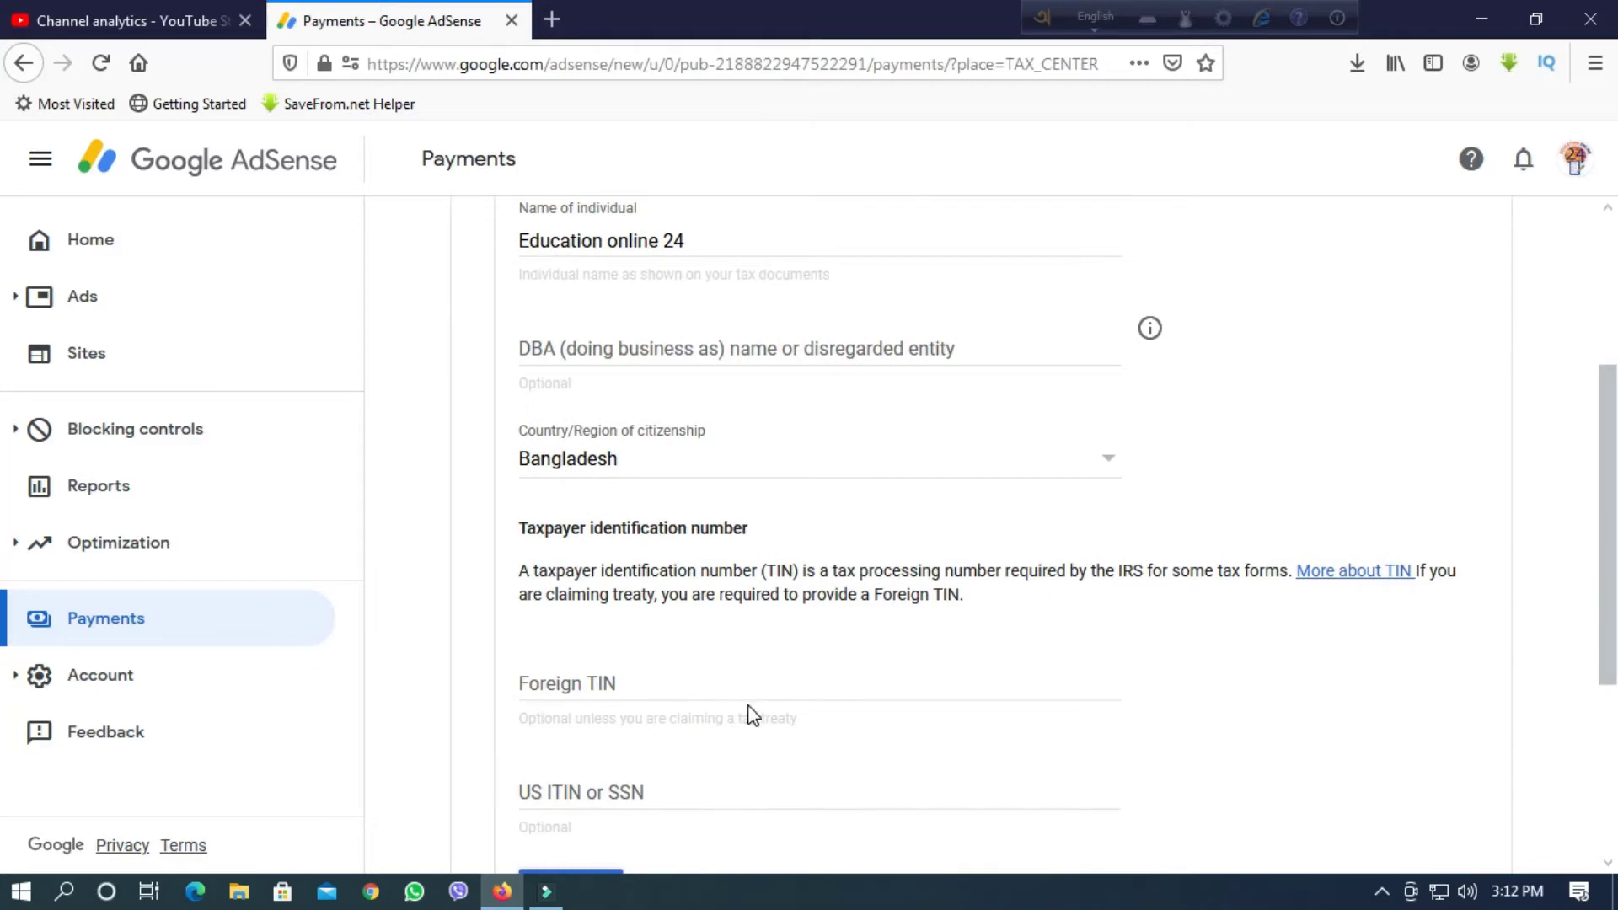
{"action": "scroll", "coordinate": [751, 721], "scroll_direction": "down", "scroll_amount": 2}
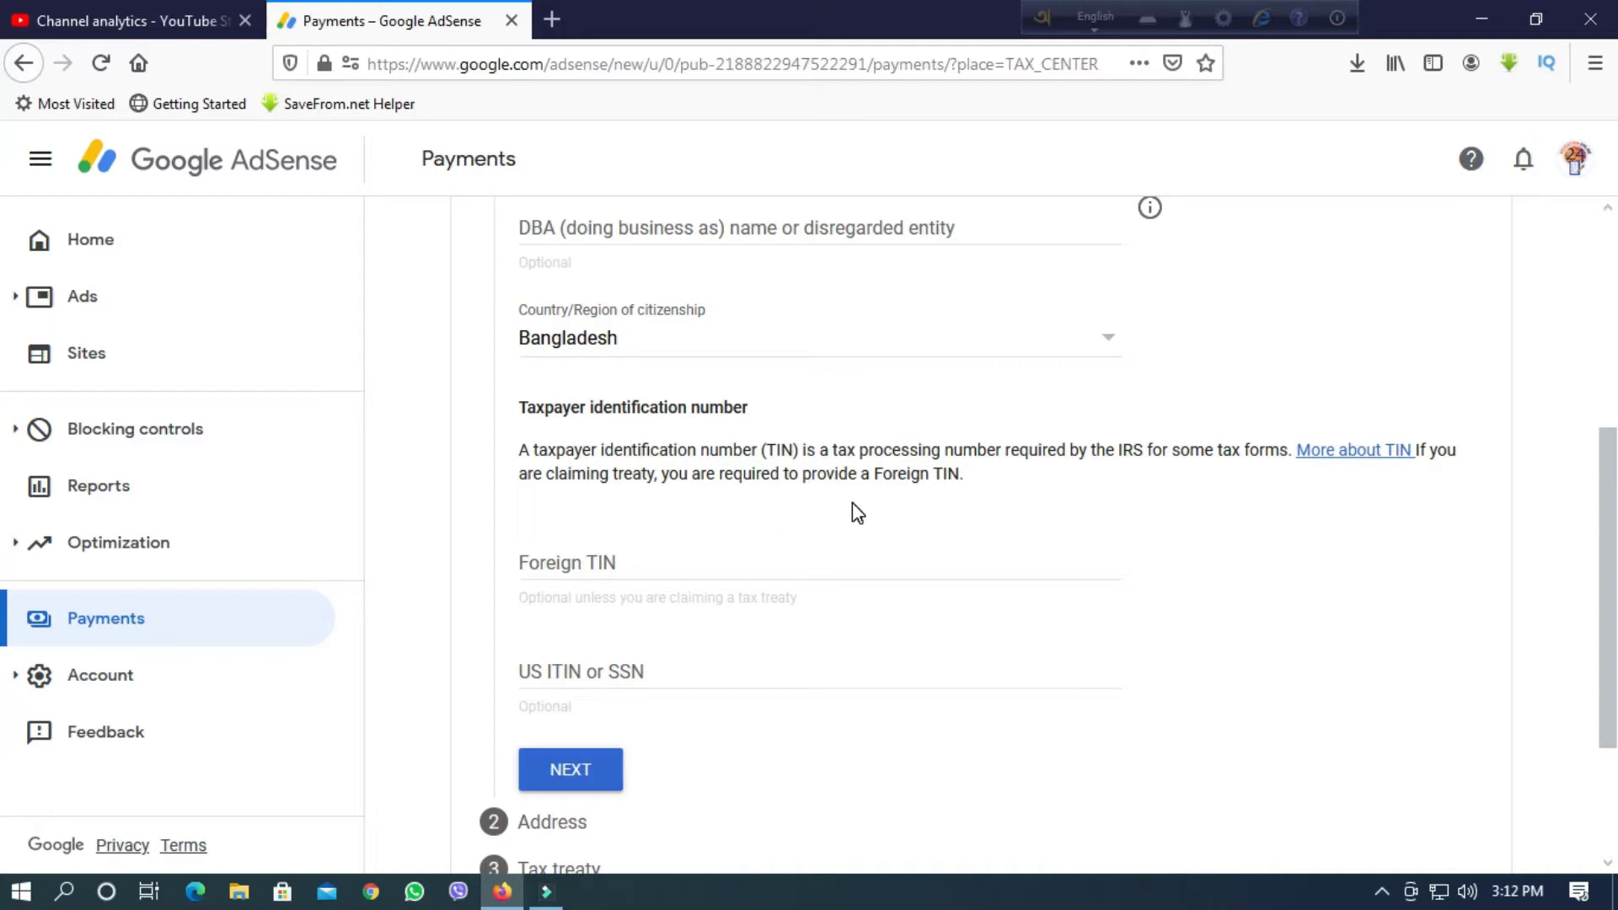
{"action": "scroll", "coordinate": [712, 654], "scroll_direction": "down", "scroll_amount": 2}
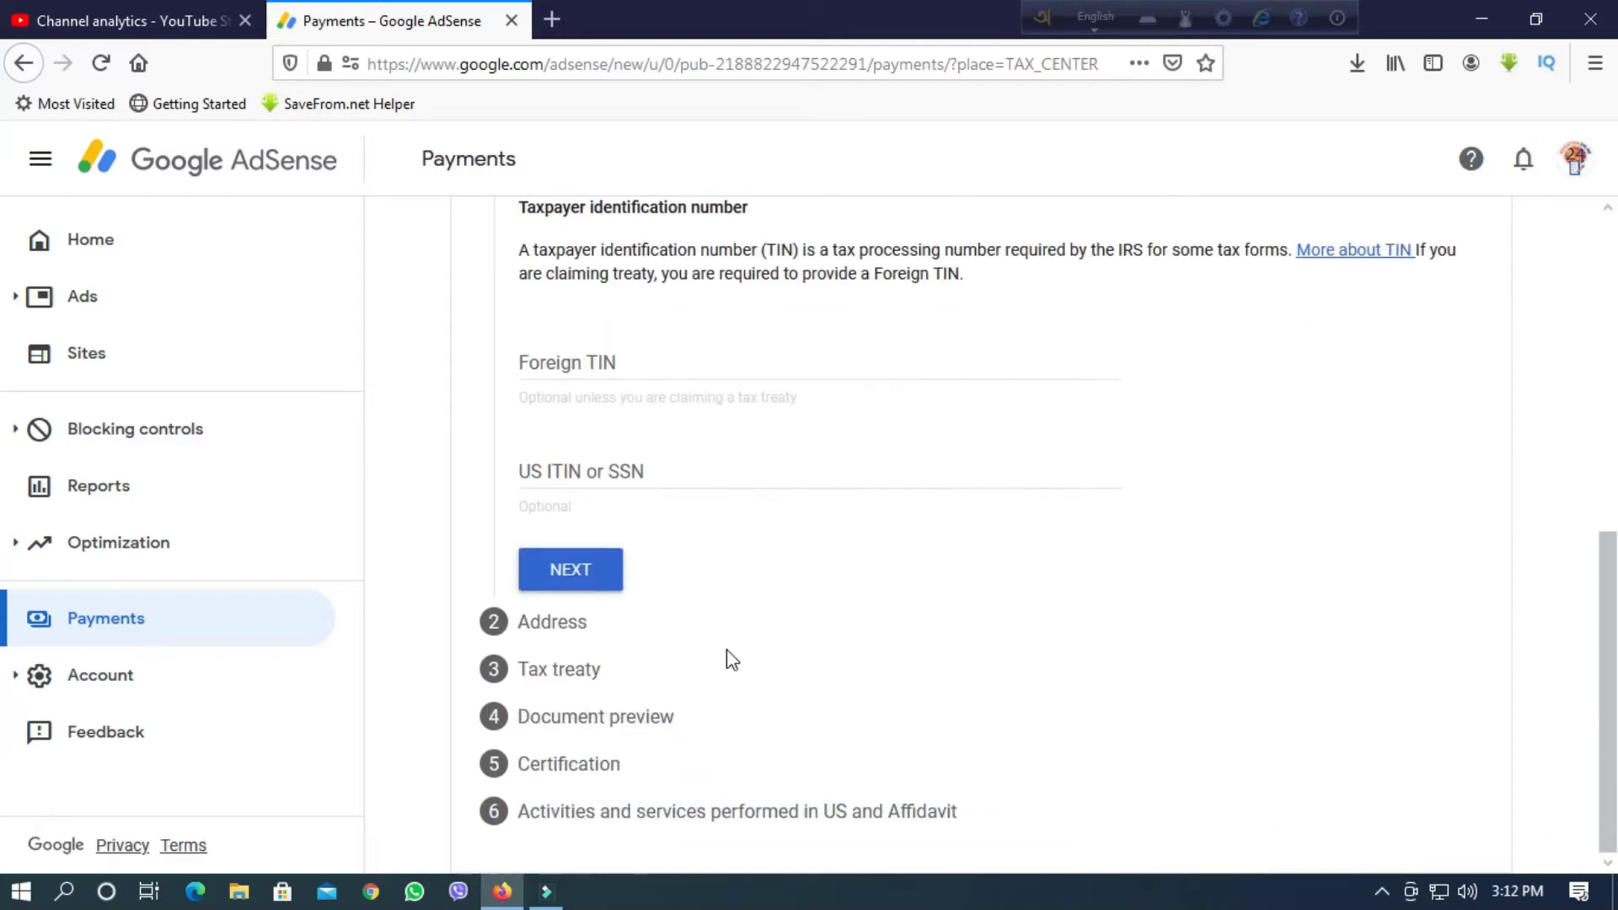
{"action": "scroll", "coordinate": [704, 661], "scroll_direction": "up", "scroll_amount": 3}
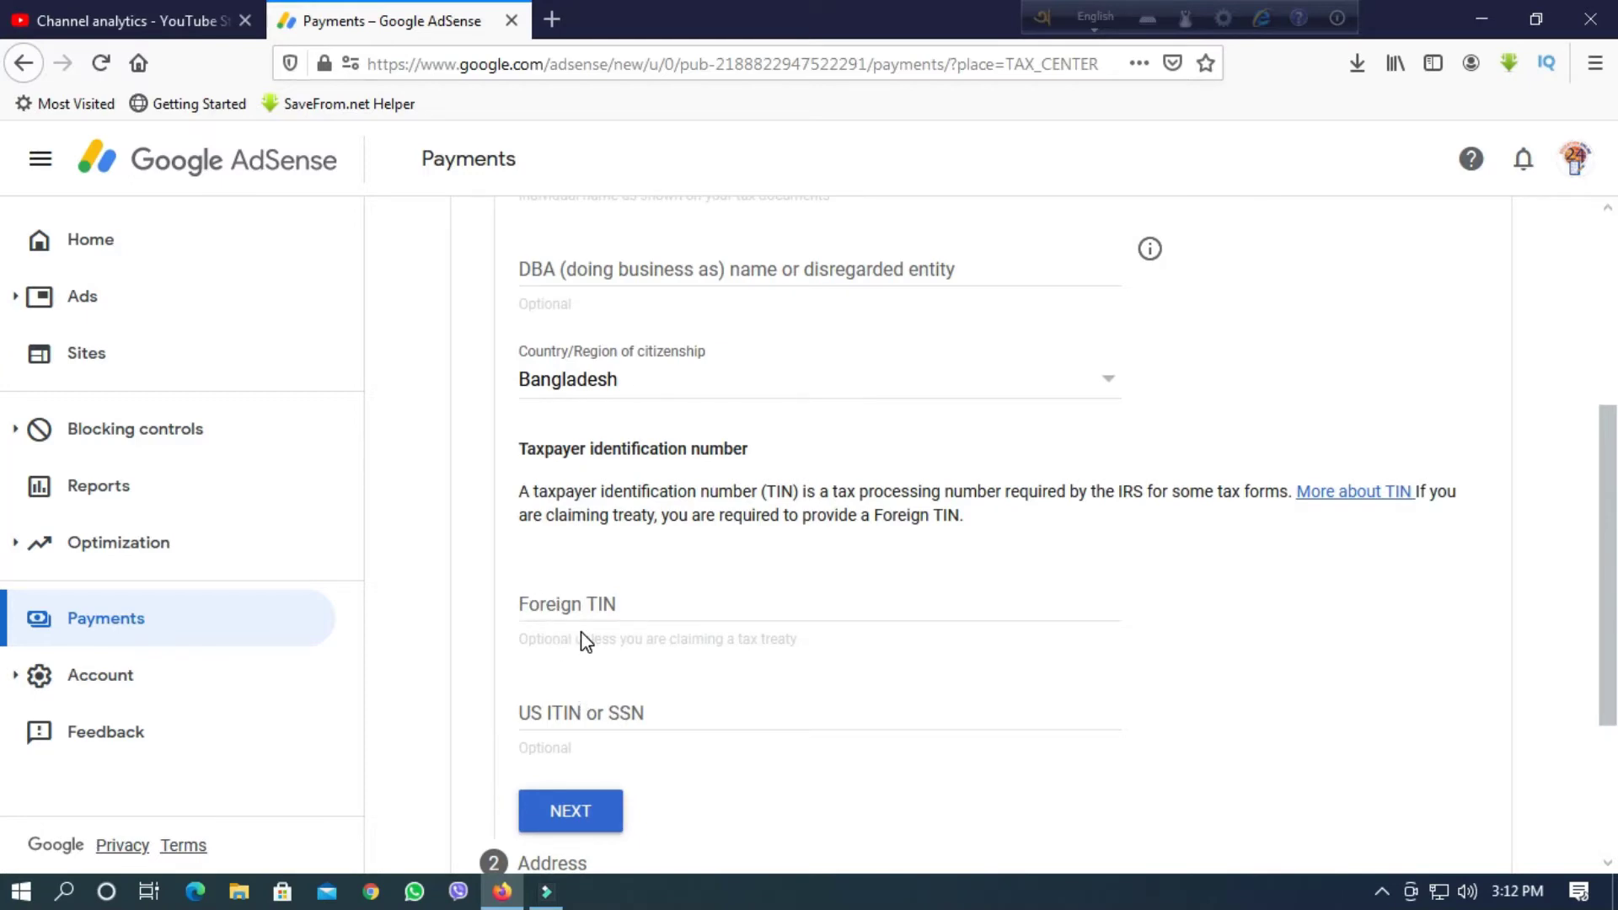
{"action": "scroll", "coordinate": [564, 621], "scroll_direction": "down", "scroll_amount": 1}
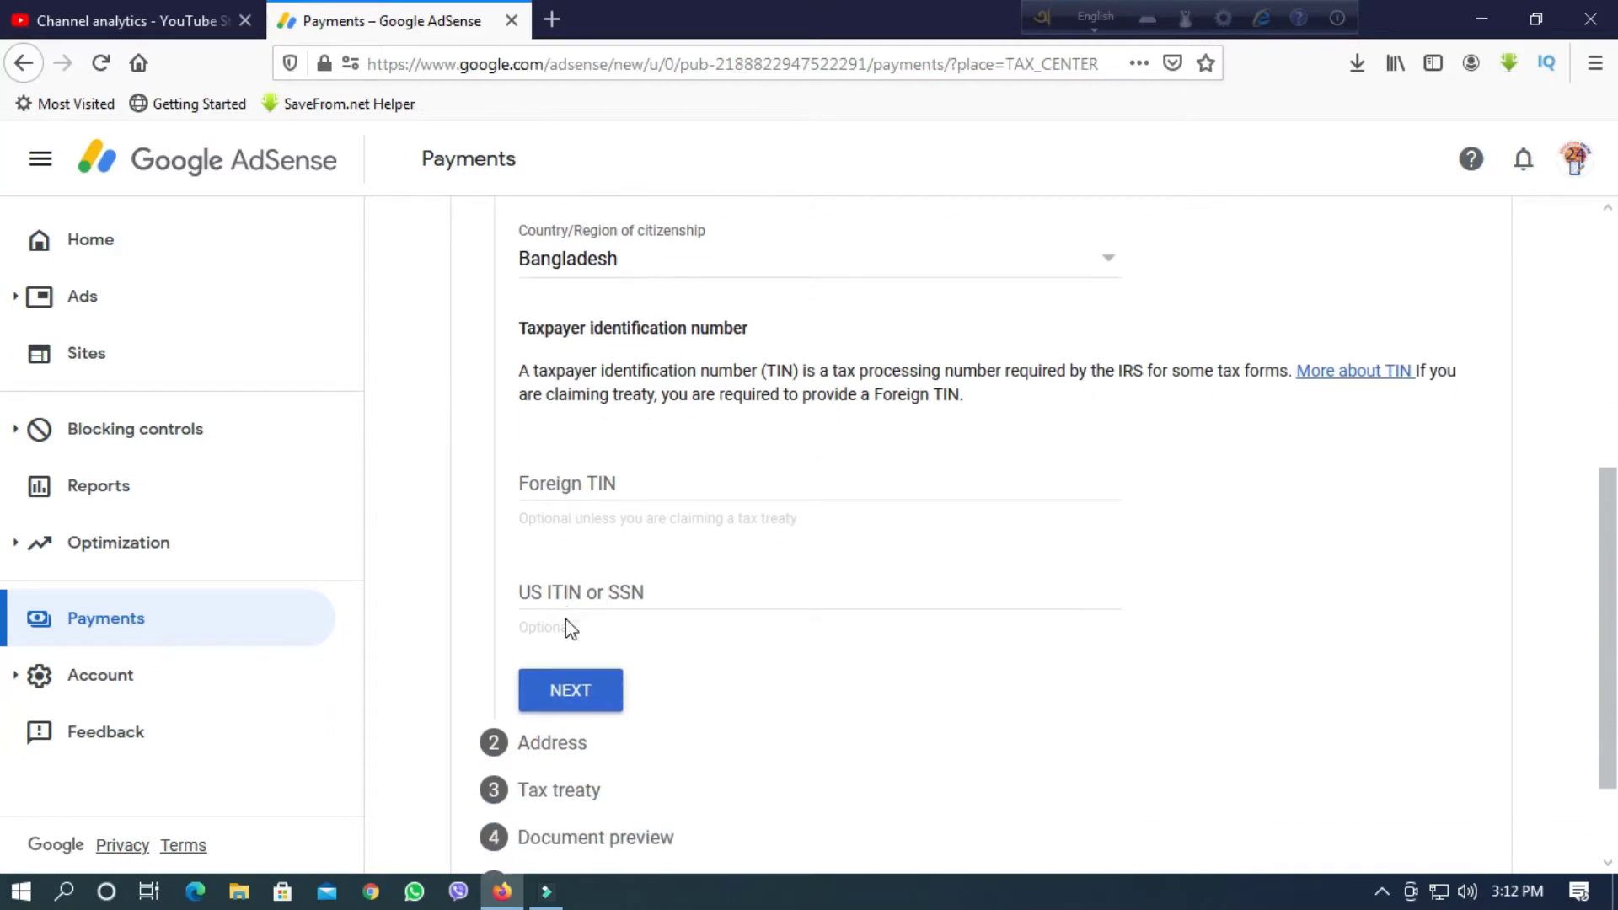
{"action": "scroll", "coordinate": [574, 632], "scroll_direction": "down", "scroll_amount": 1}
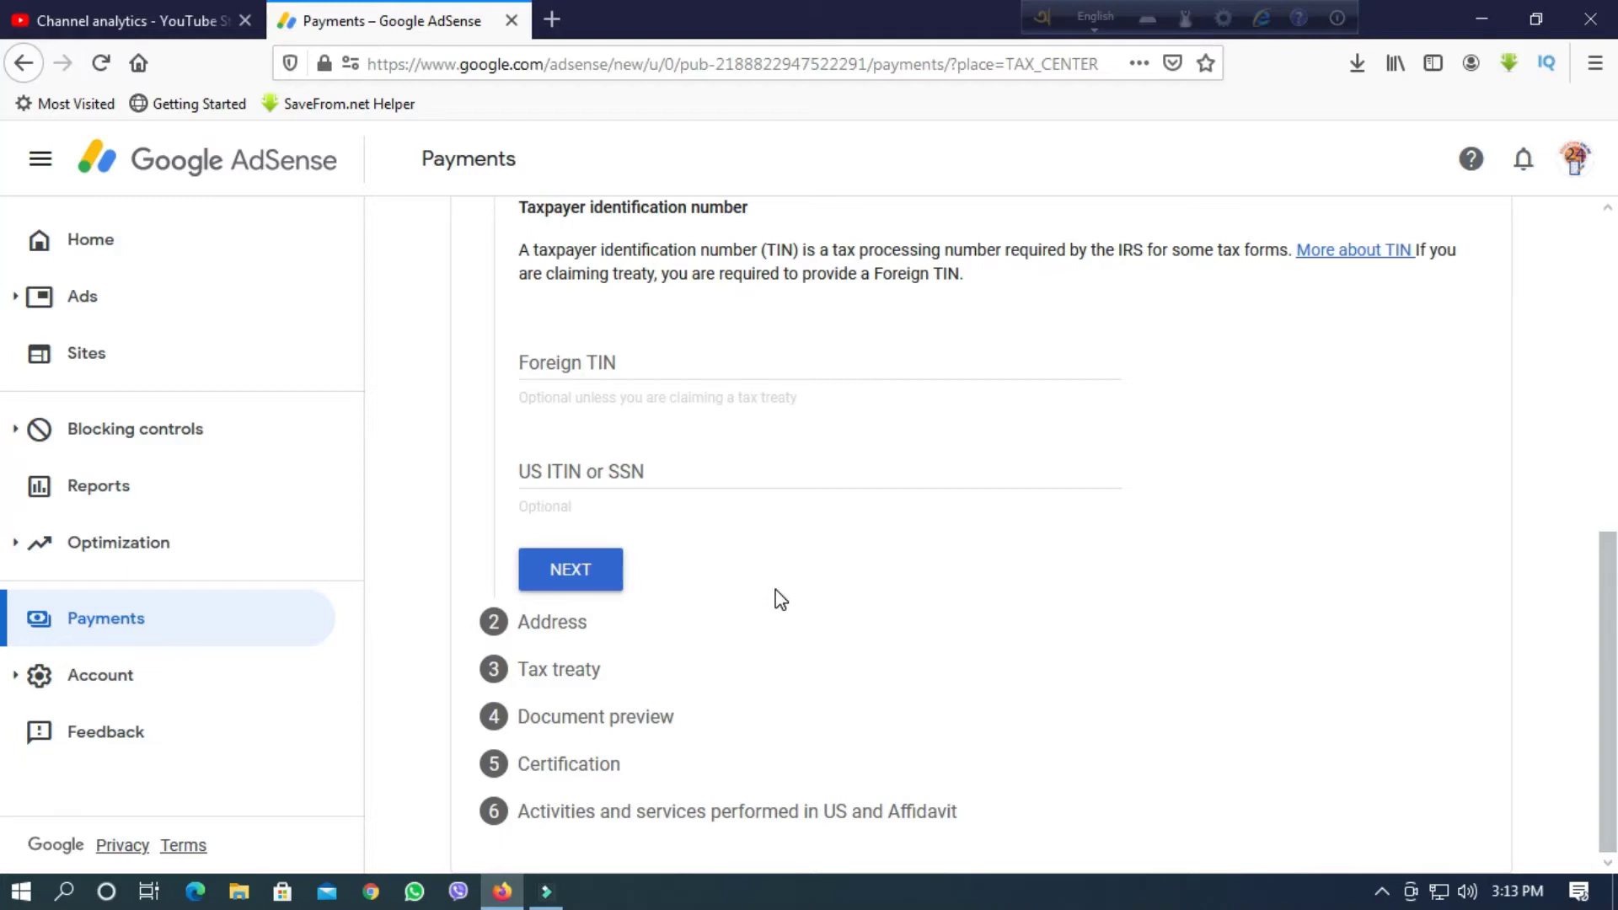
Advance the W-8BEN form to the Address step.
{"action": "left_click", "coordinate": [579, 550]}
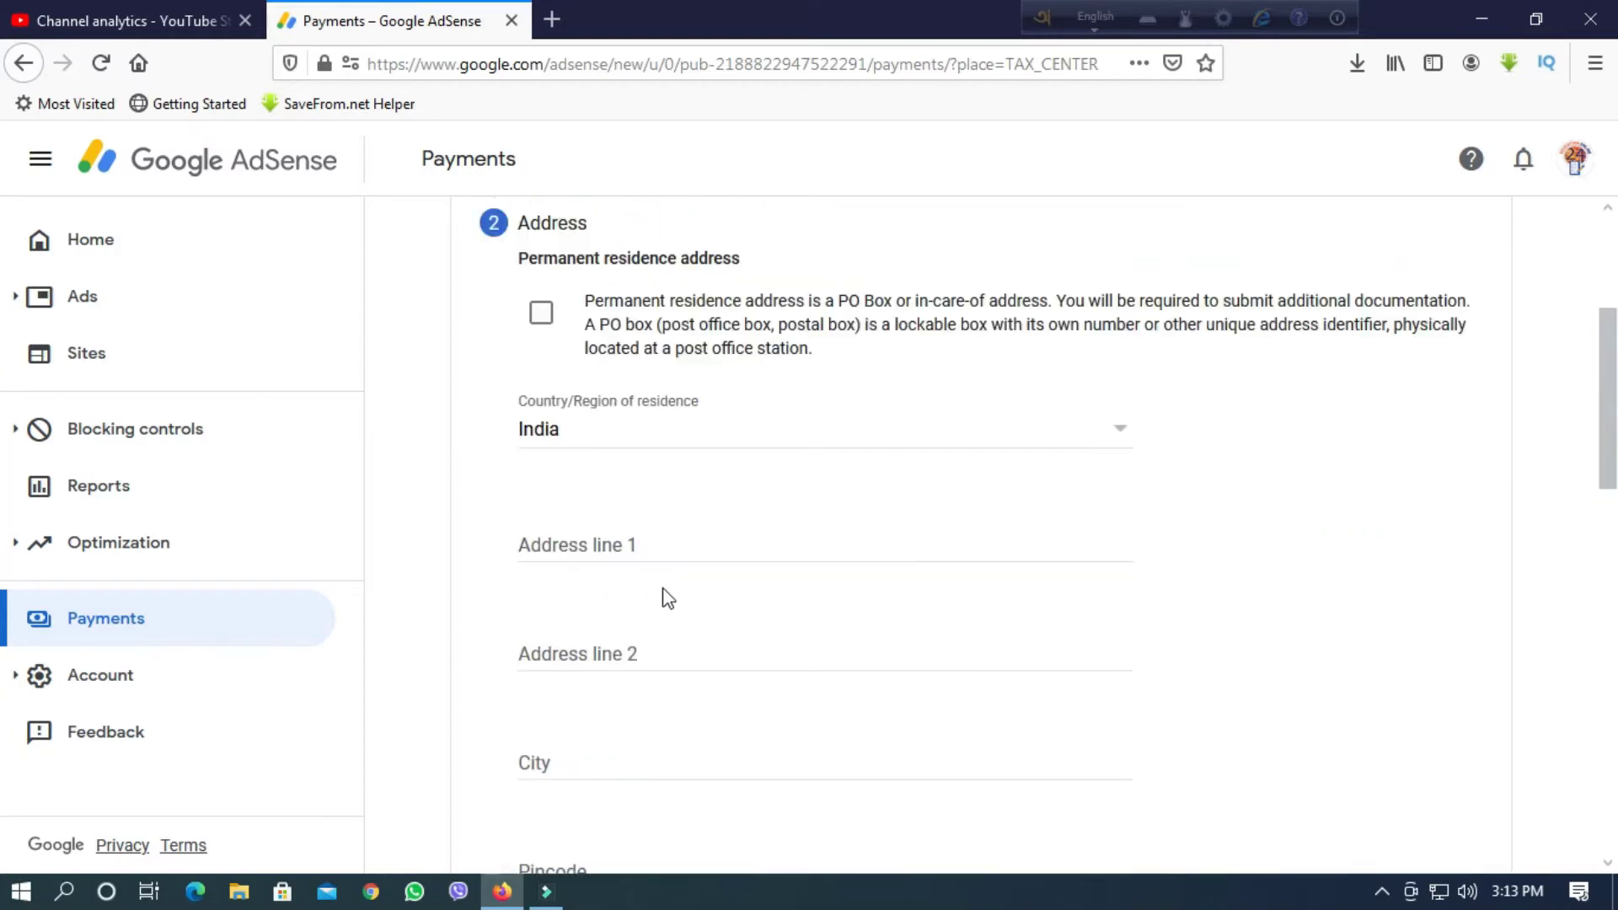
{"action": "scroll", "coordinate": [674, 600], "scroll_direction": "down", "scroll_amount": 1}
{"action": "scroll", "coordinate": [657, 530], "scroll_direction": "down", "scroll_amount": 8}
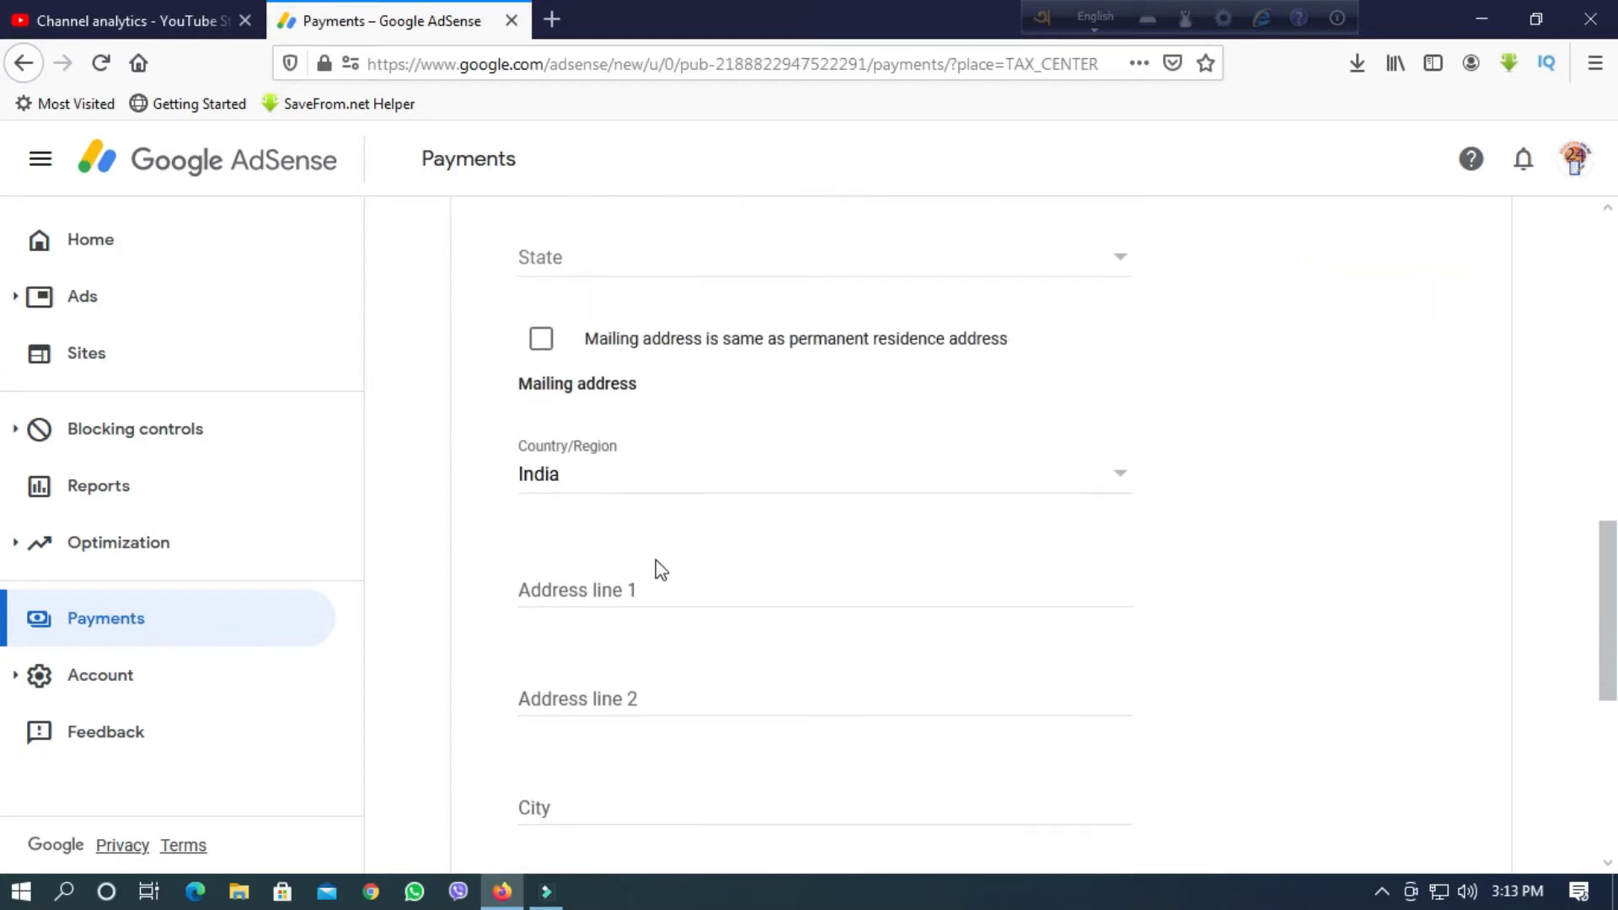
{"action": "scroll", "coordinate": [657, 568], "scroll_direction": "down", "scroll_amount": 6}
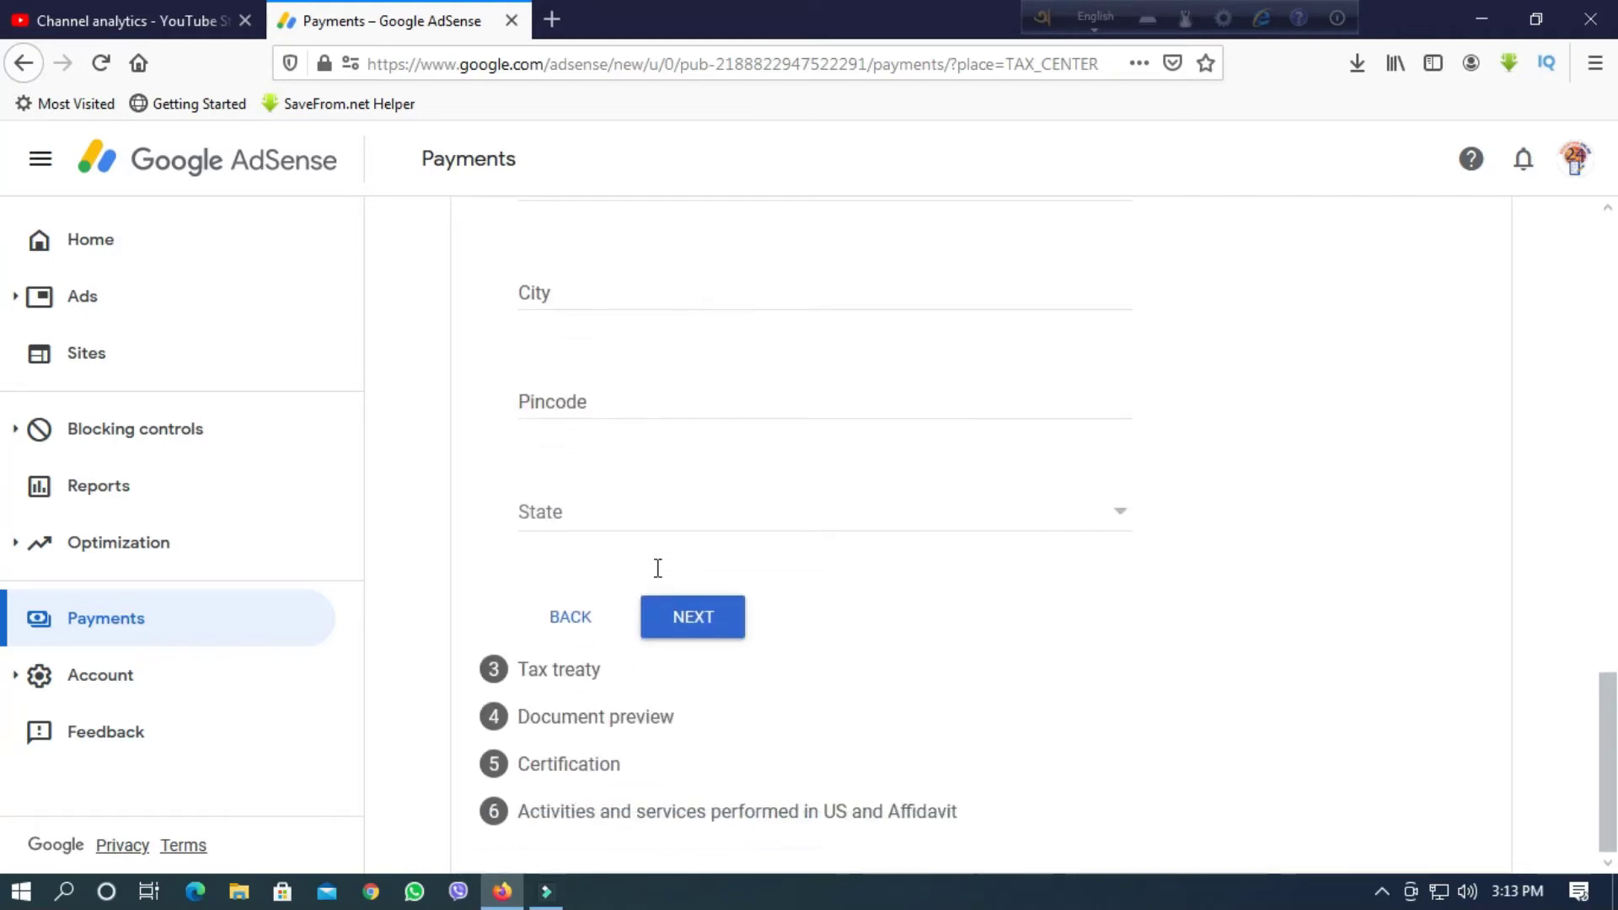
{"action": "scroll", "coordinate": [655, 653], "scroll_direction": "up", "scroll_amount": 7}
{"action": "scroll", "coordinate": [640, 656], "scroll_direction": "up", "scroll_amount": 10}
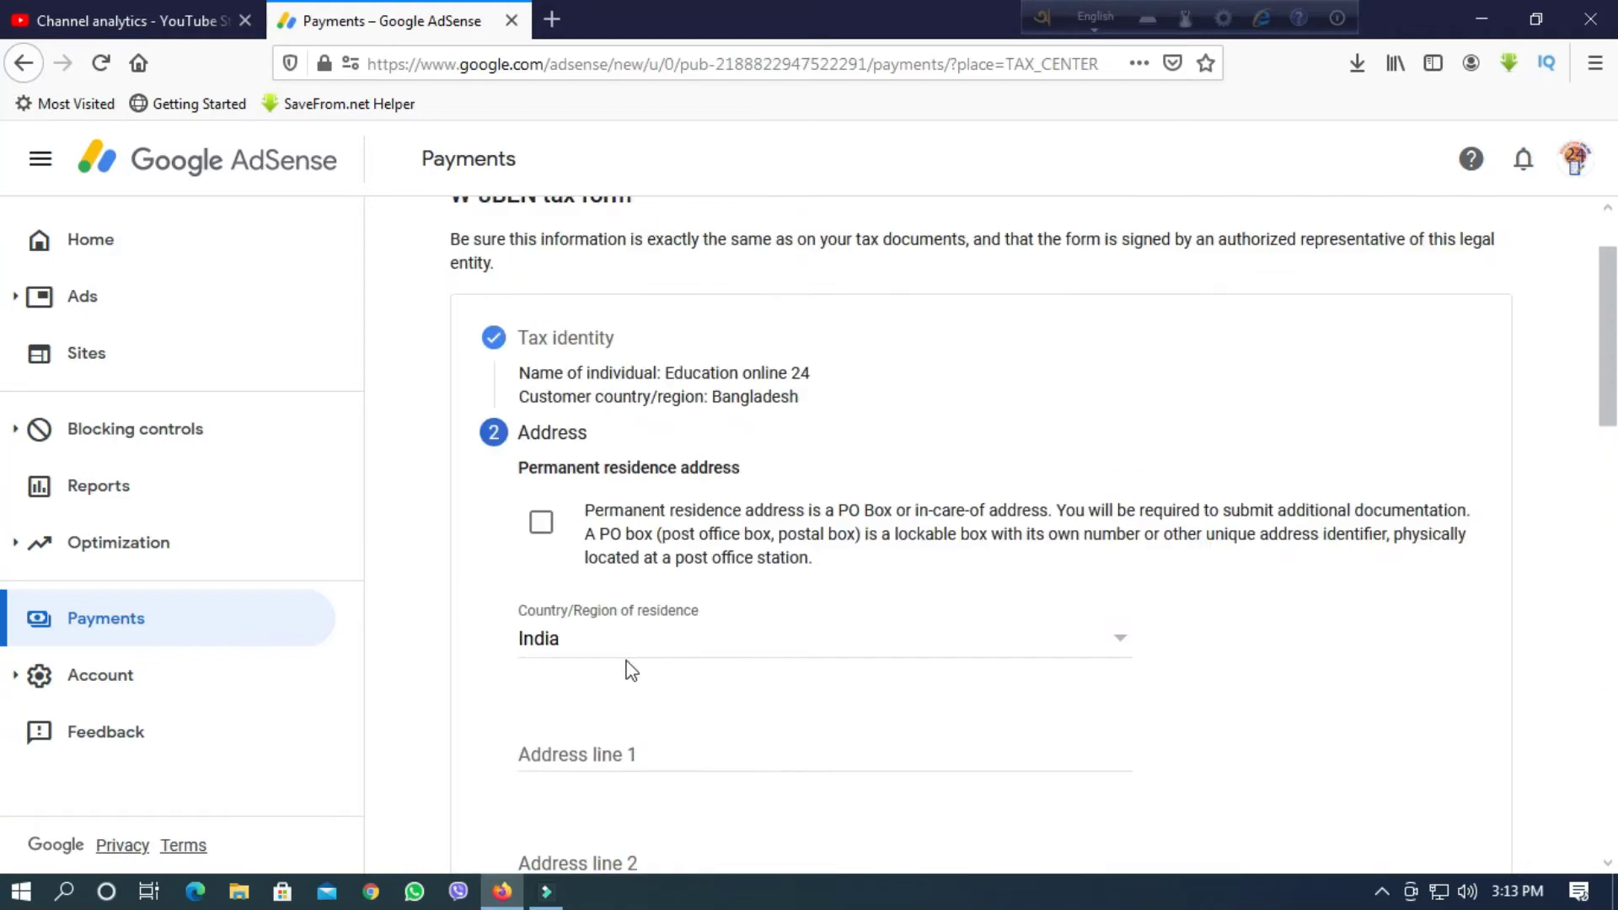
Tick the PO Box option for the permanent address, then clear it again.
{"action": "left_click", "coordinate": [538, 518]}
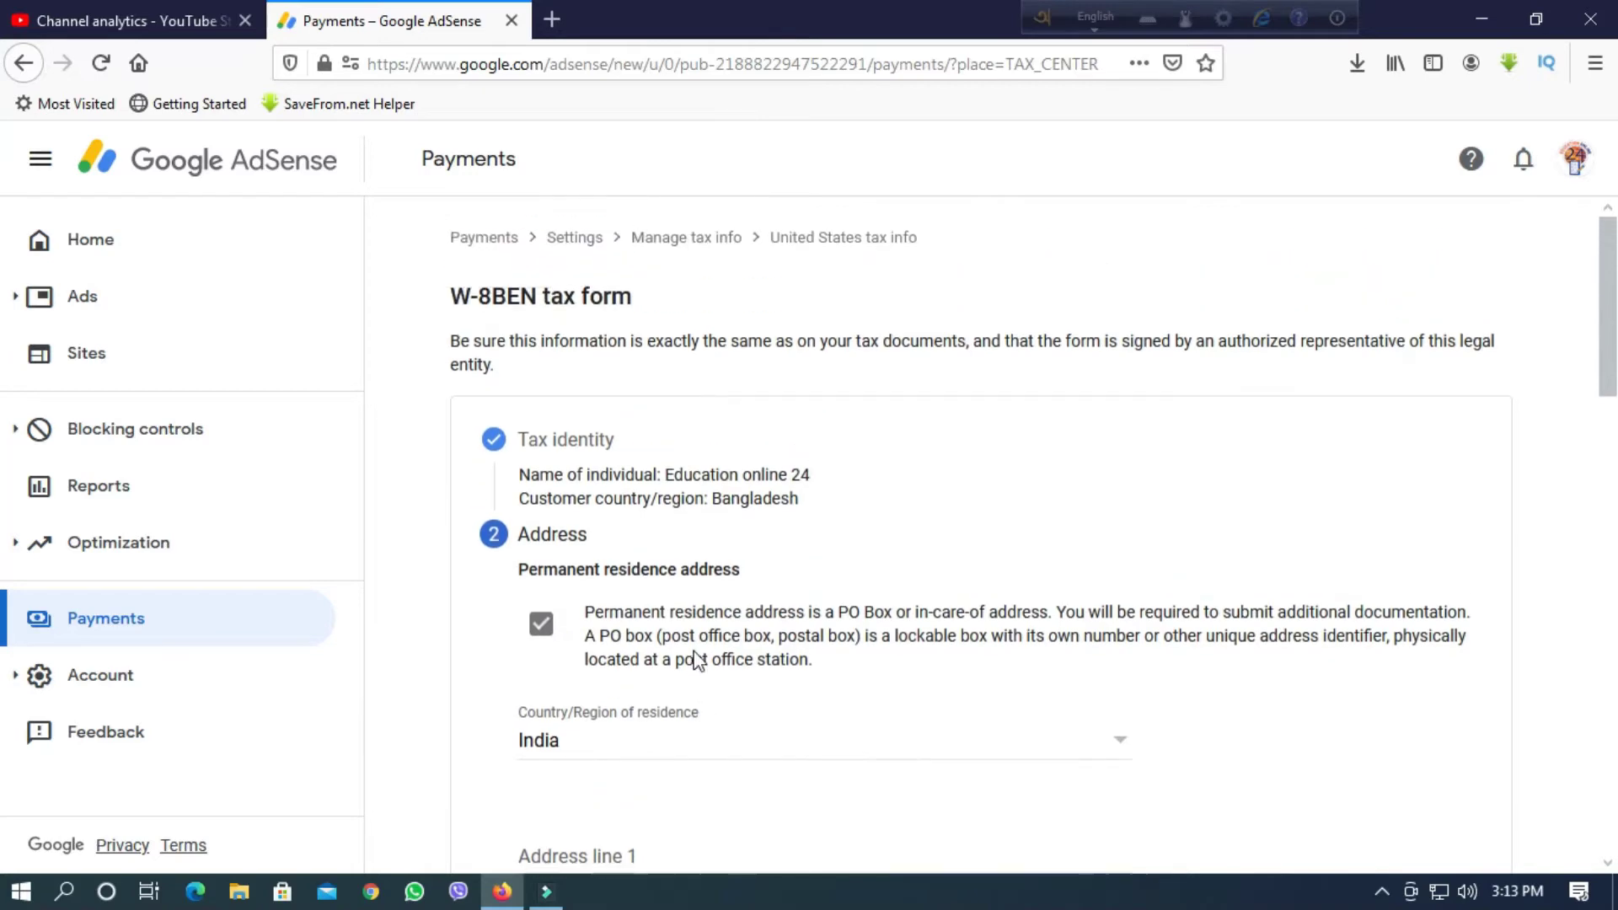
{"action": "scroll", "coordinate": [658, 647], "scroll_direction": "down", "scroll_amount": 2}
{"action": "scroll", "coordinate": [634, 627], "scroll_direction": "up", "scroll_amount": 4}
{"action": "scroll", "coordinate": [600, 648], "scroll_direction": "down", "scroll_amount": 5}
{"action": "scroll", "coordinate": [604, 659], "scroll_direction": "up", "scroll_amount": 5}
{"action": "left_click", "coordinate": [539, 625]}
{"action": "scroll", "coordinate": [610, 518], "scroll_direction": "down", "scroll_amount": 1}
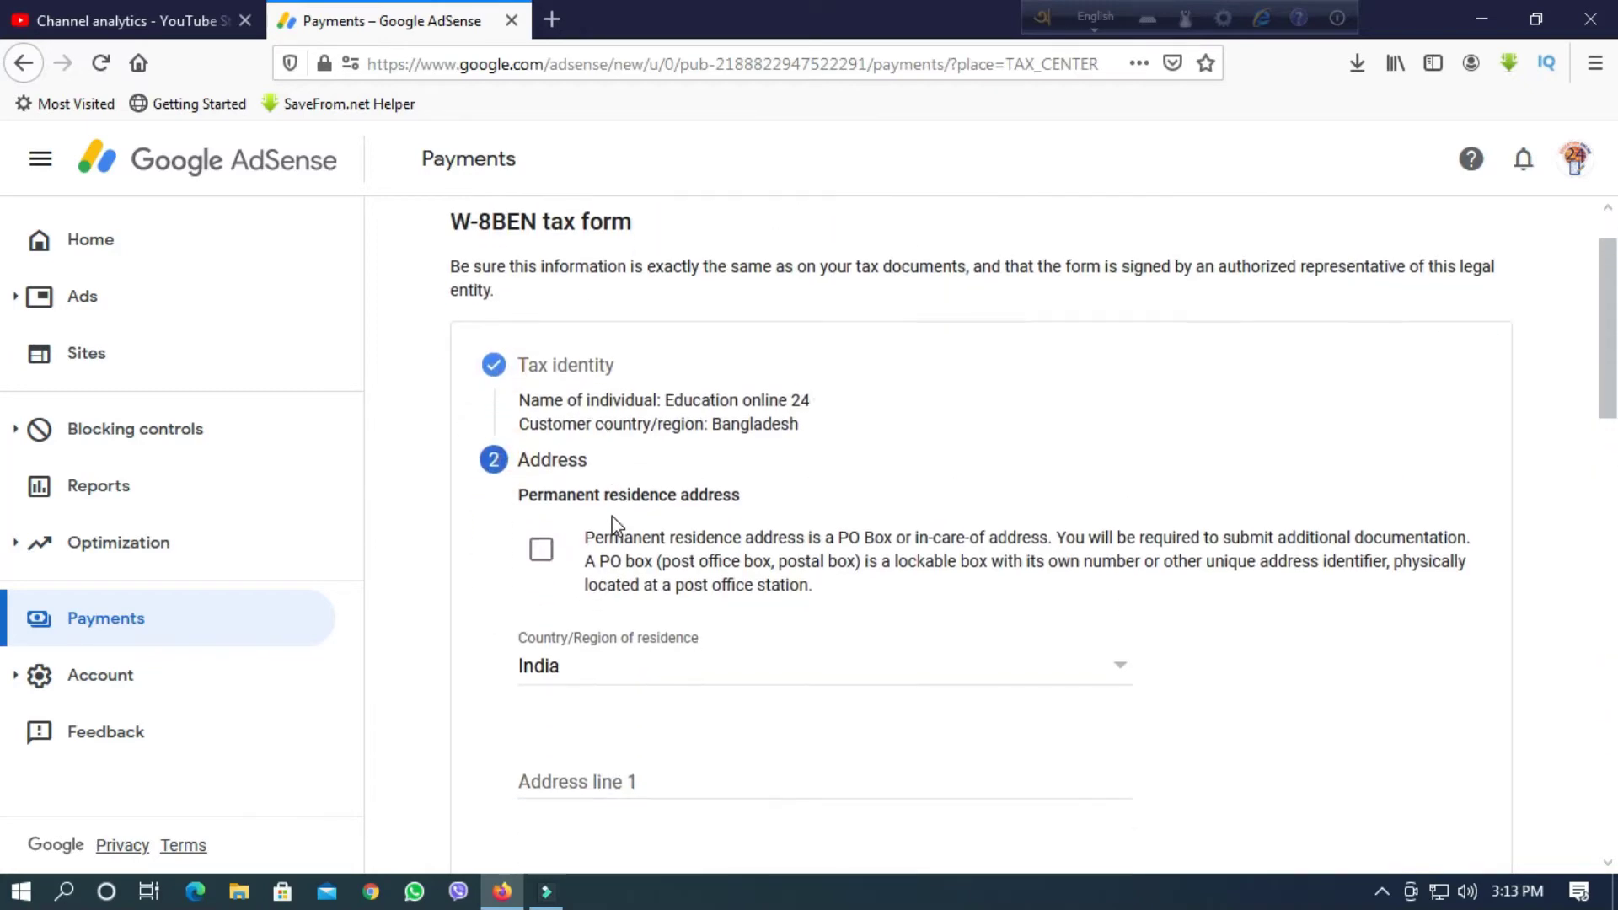
{"action": "scroll", "coordinate": [615, 529], "scroll_direction": "up", "scroll_amount": 1}
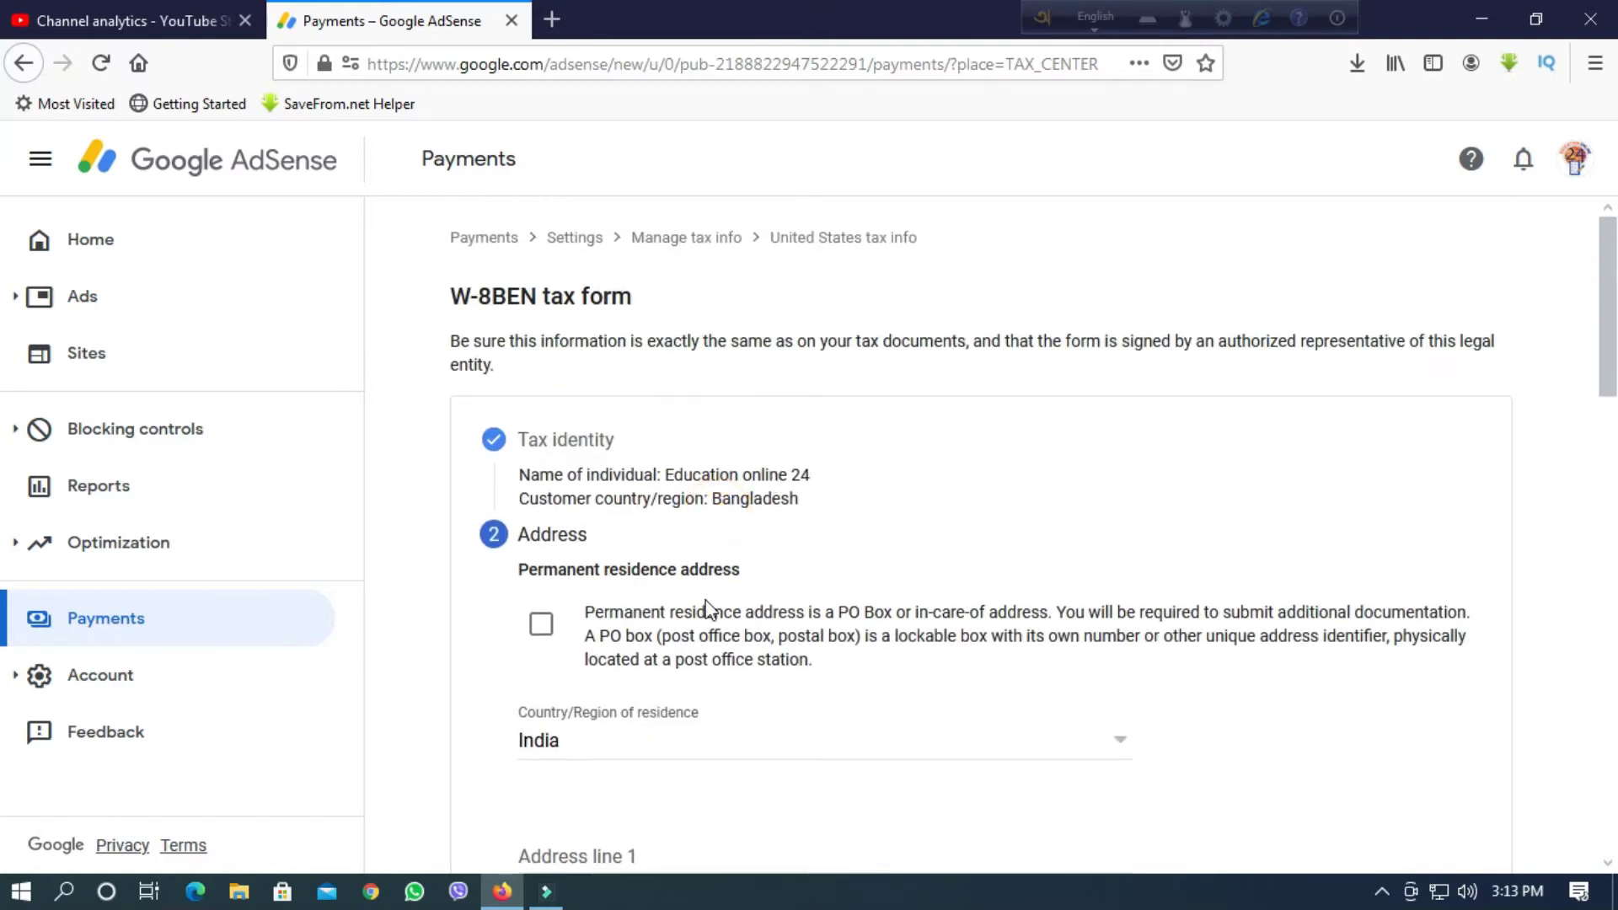
{"action": "scroll", "coordinate": [706, 608], "scroll_direction": "down", "scroll_amount": 8}
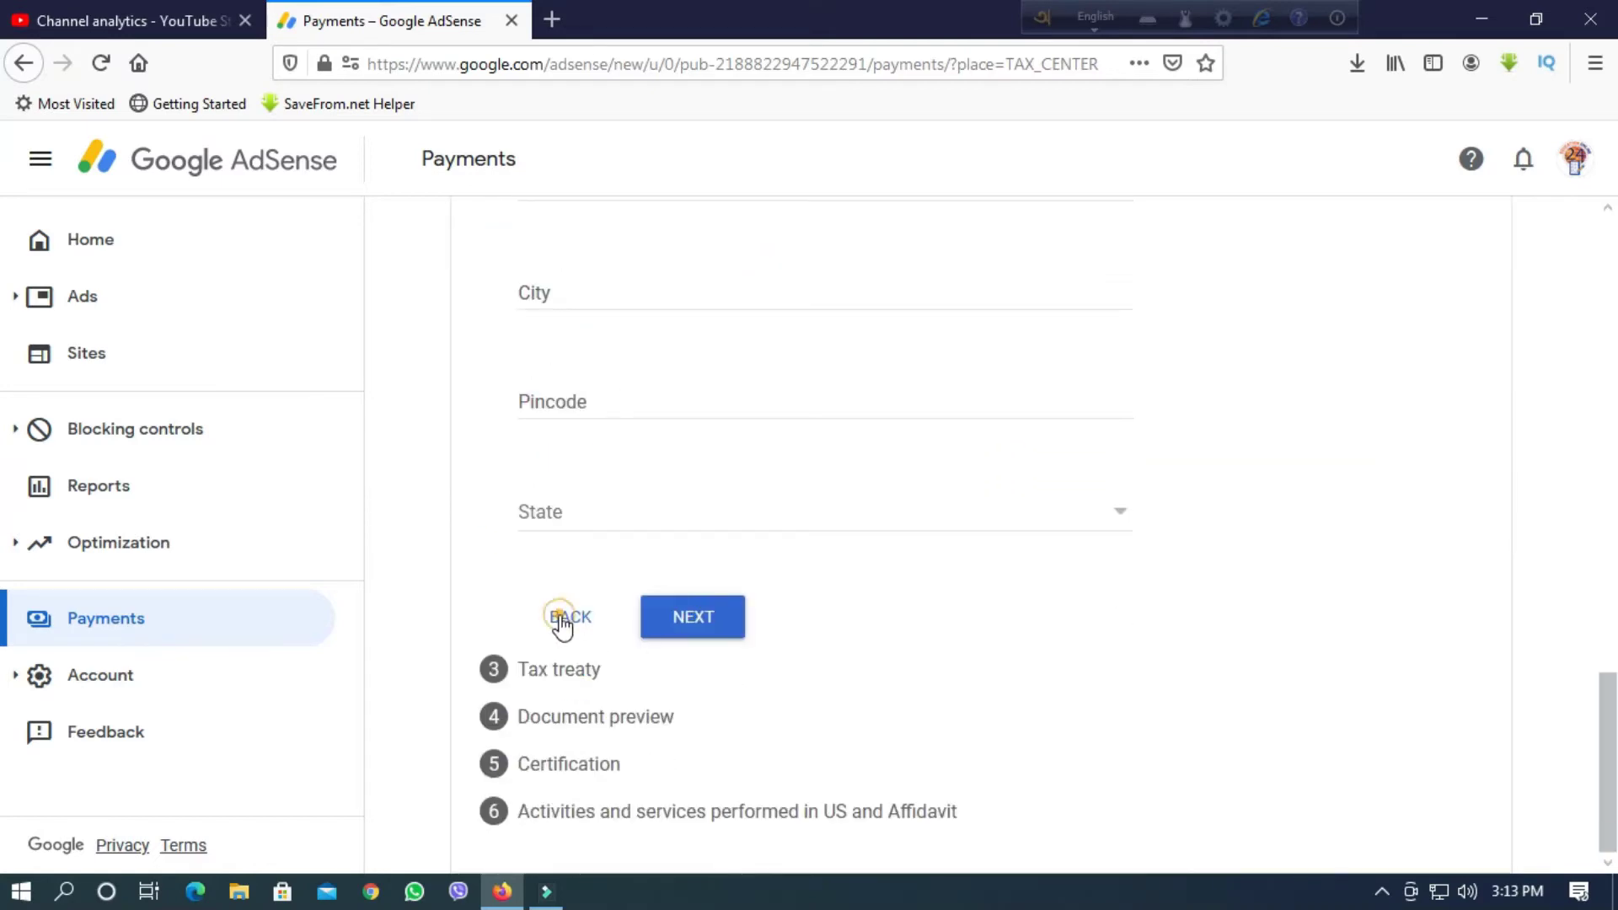
Return to the tax identity step and focus the Foreign TIN field.
{"action": "left_click", "coordinate": [562, 620]}
{"action": "scroll", "coordinate": [679, 689], "scroll_direction": "down", "scroll_amount": 2}
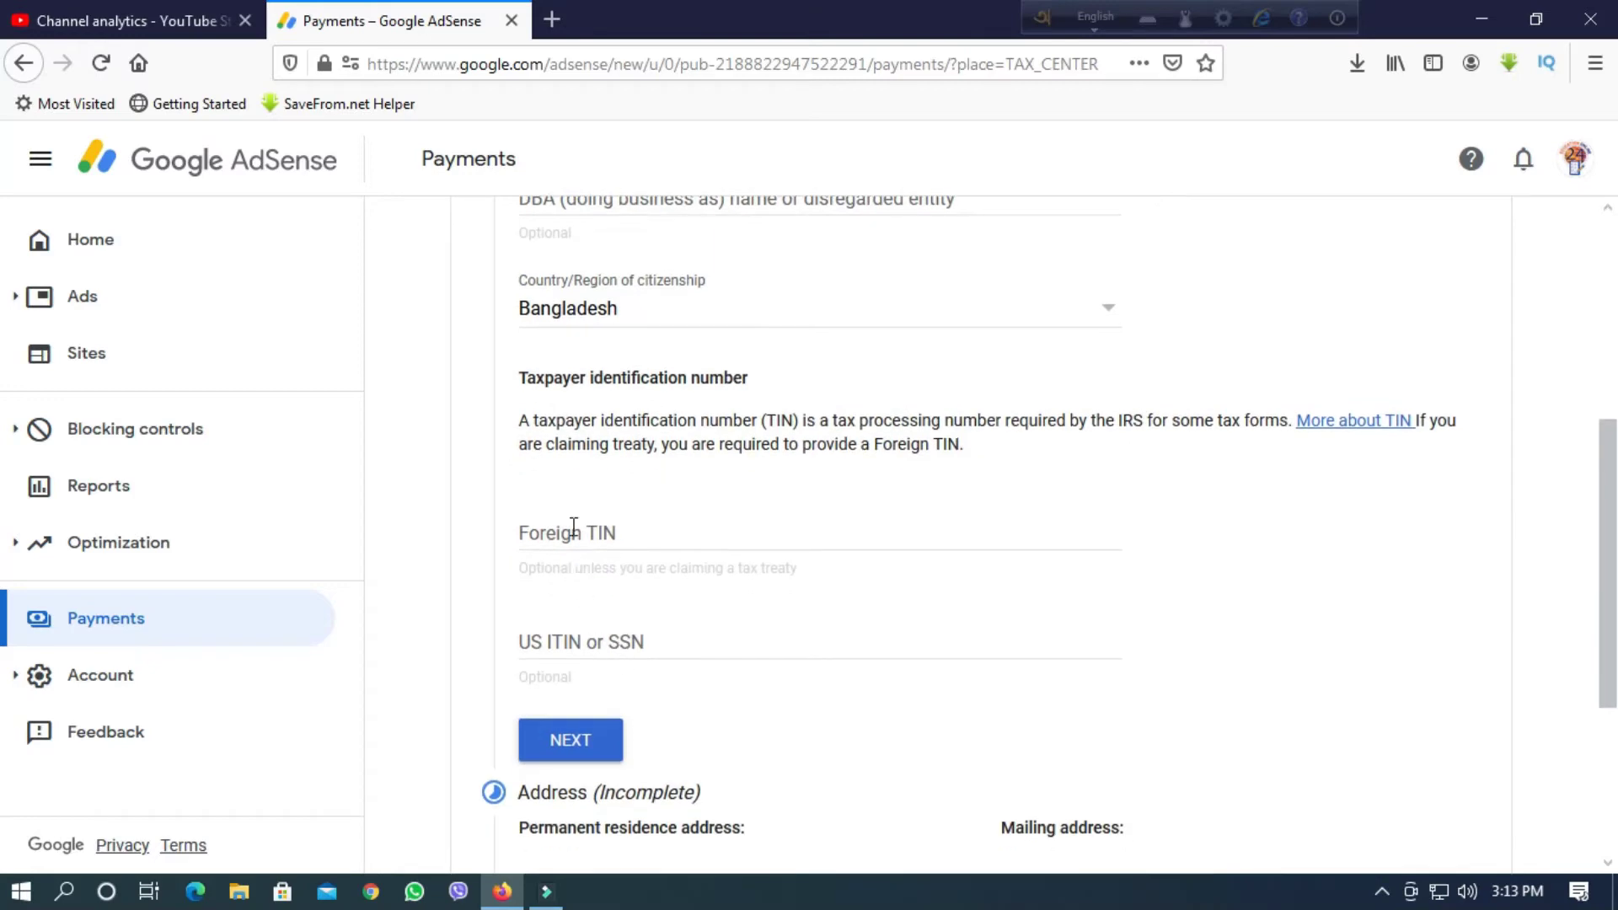
{"action": "left_click", "coordinate": [569, 524]}
In a new browser tab, search Google for 'tin'.
{"action": "left_click", "coordinate": [556, 18]}
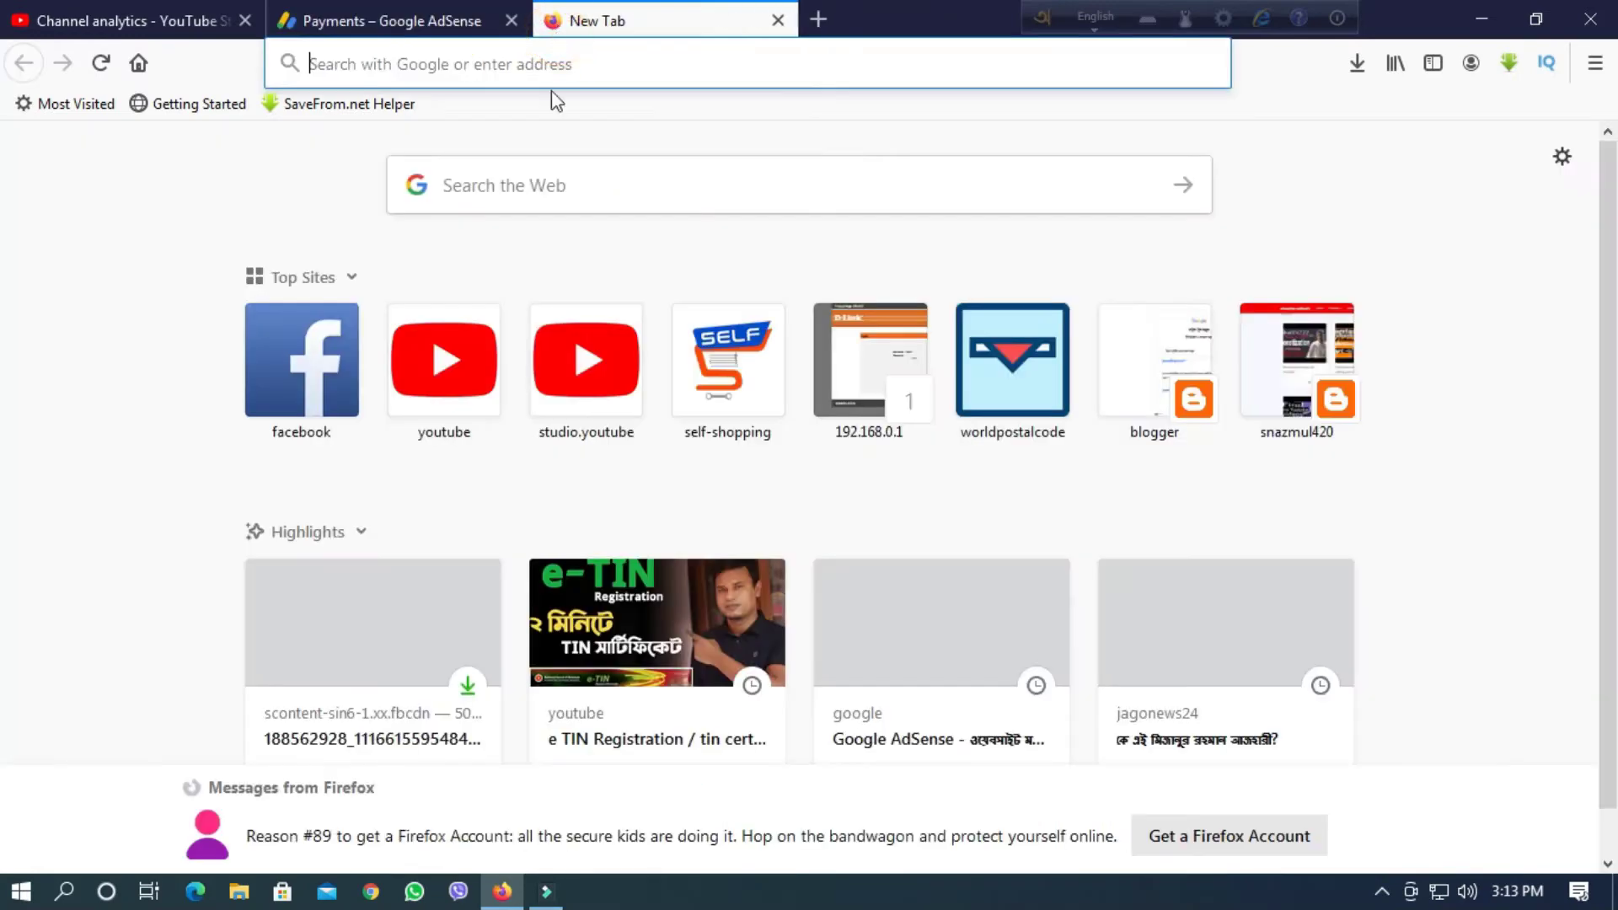
{"action": "left_click", "coordinate": [387, 71]}
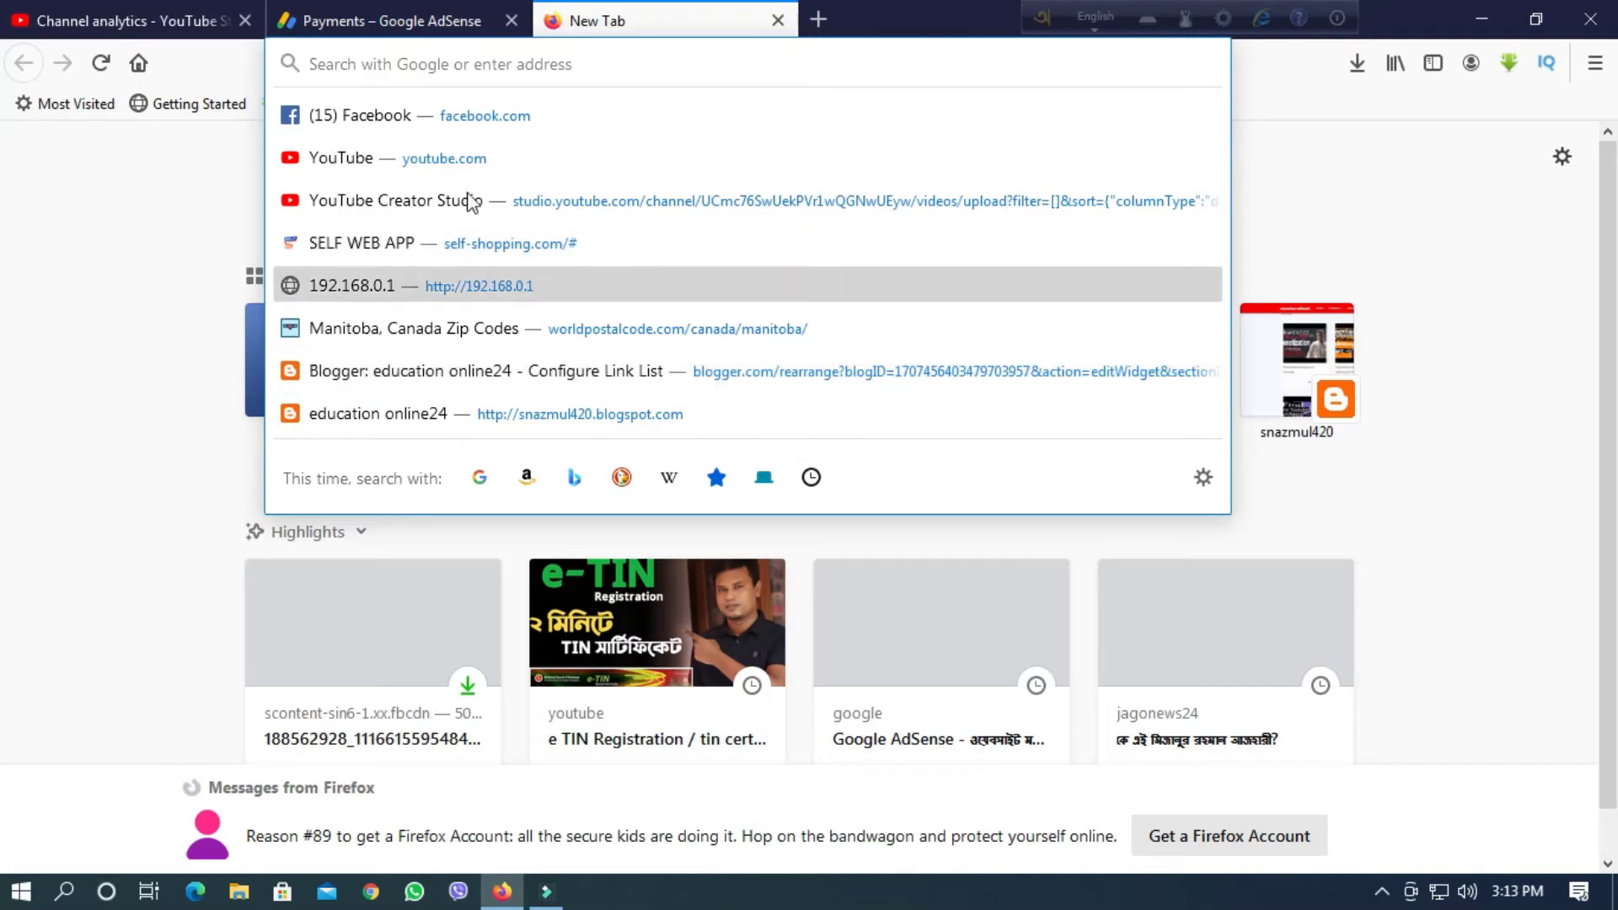
{"action": "type", "text": "tin"}
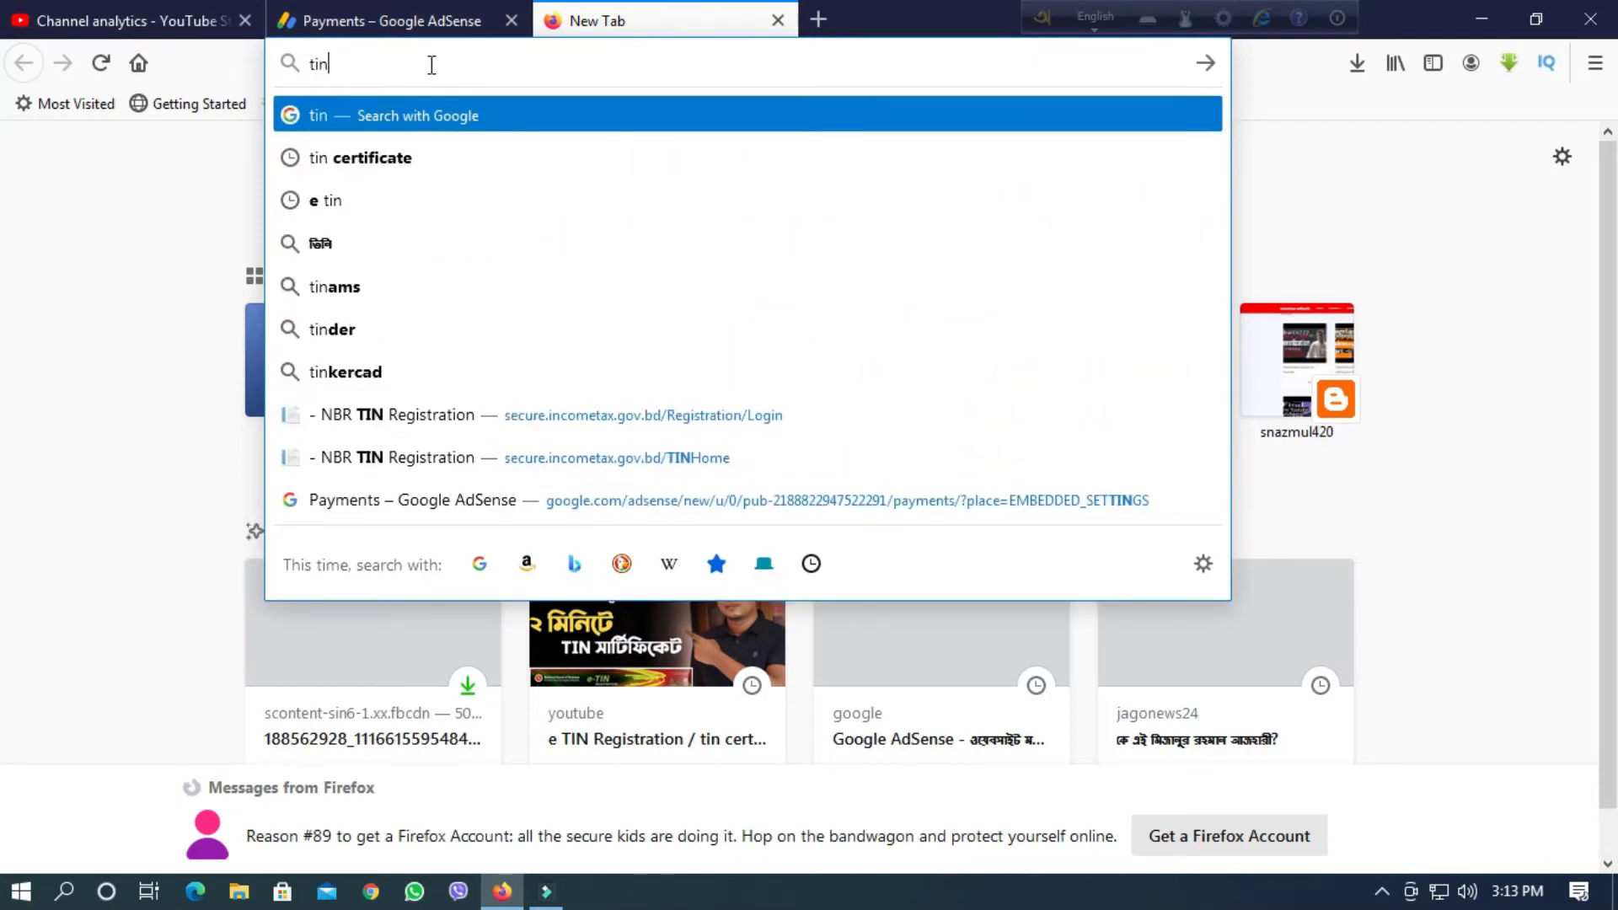
{"action": "key", "text": "Return"}
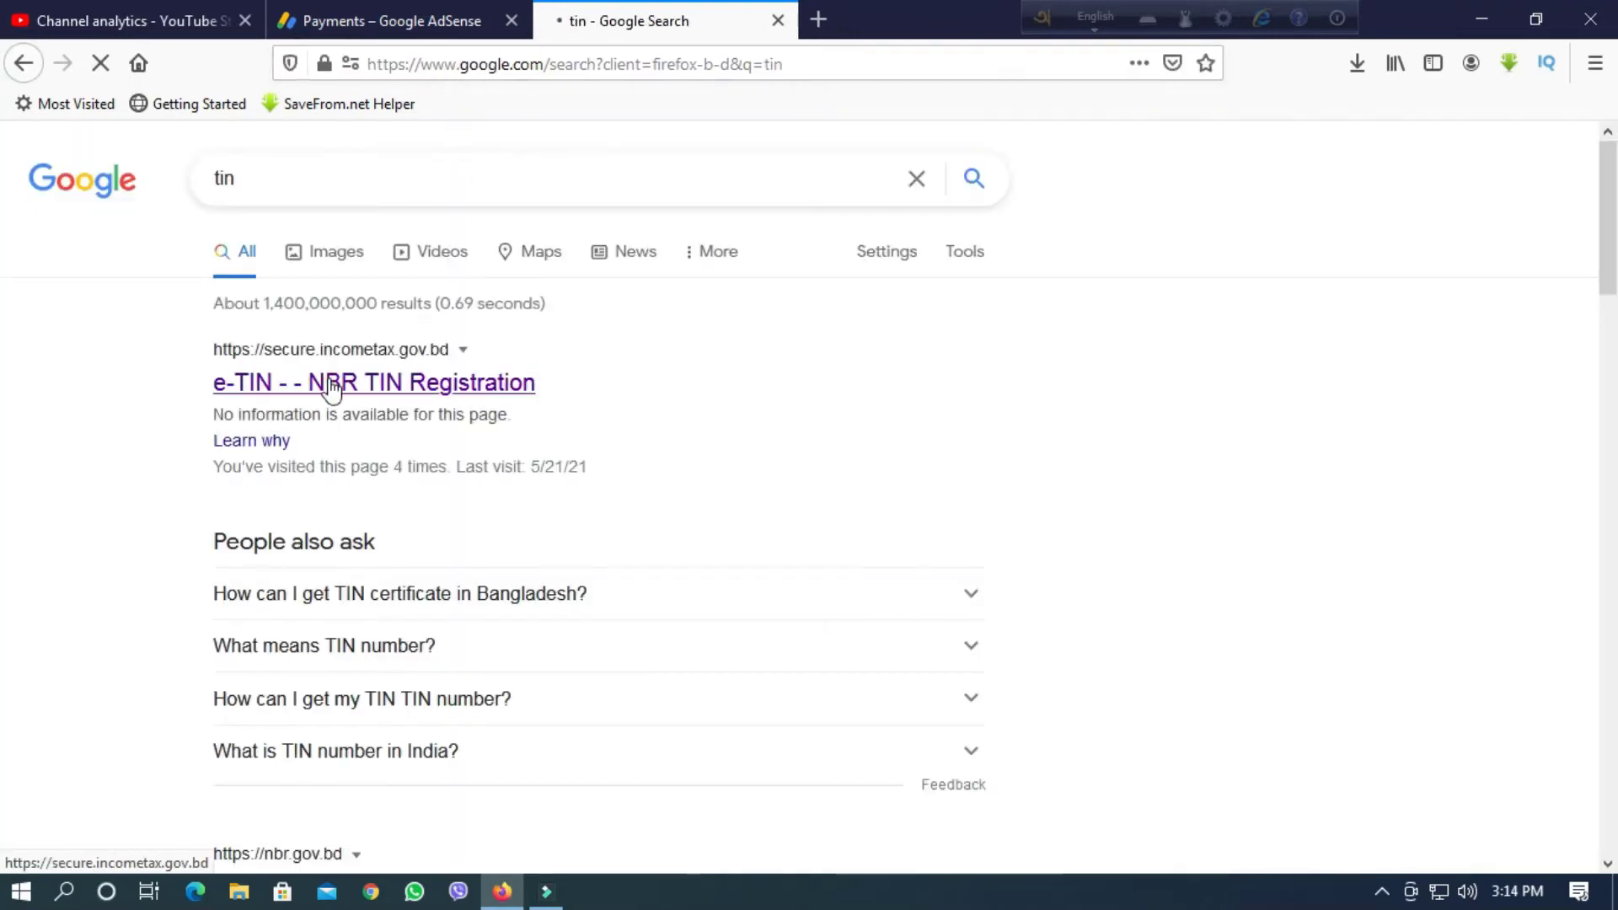
Open the NBR e-TIN Registration site and sign in with the saved User ID and password.
{"action": "left_click", "coordinate": [330, 386]}
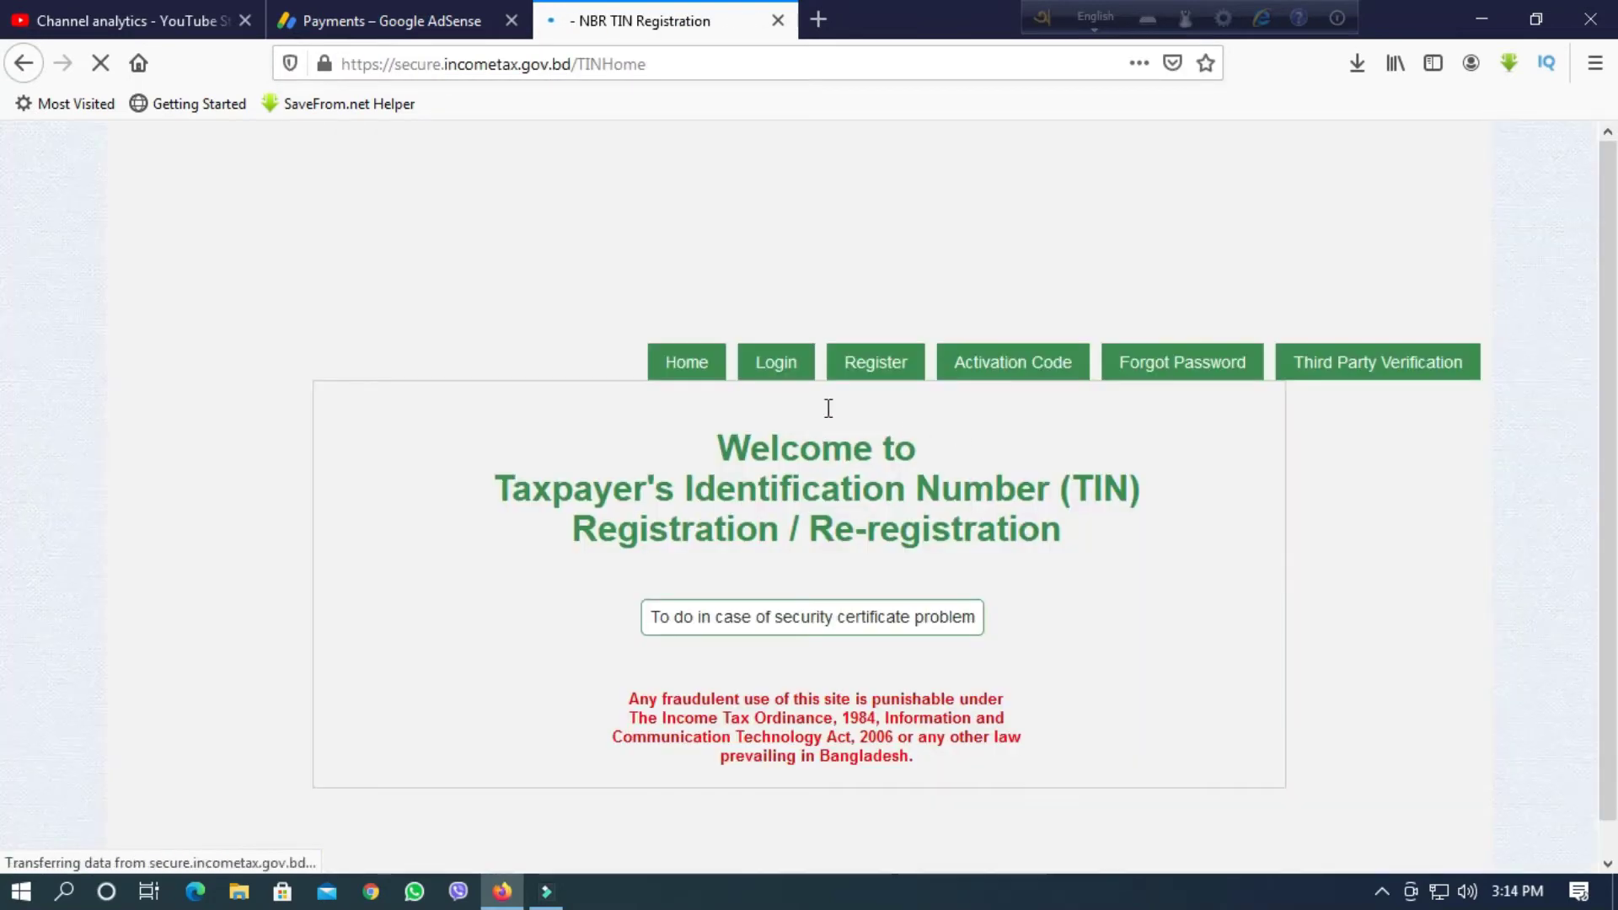
{"action": "left_click", "coordinate": [788, 364]}
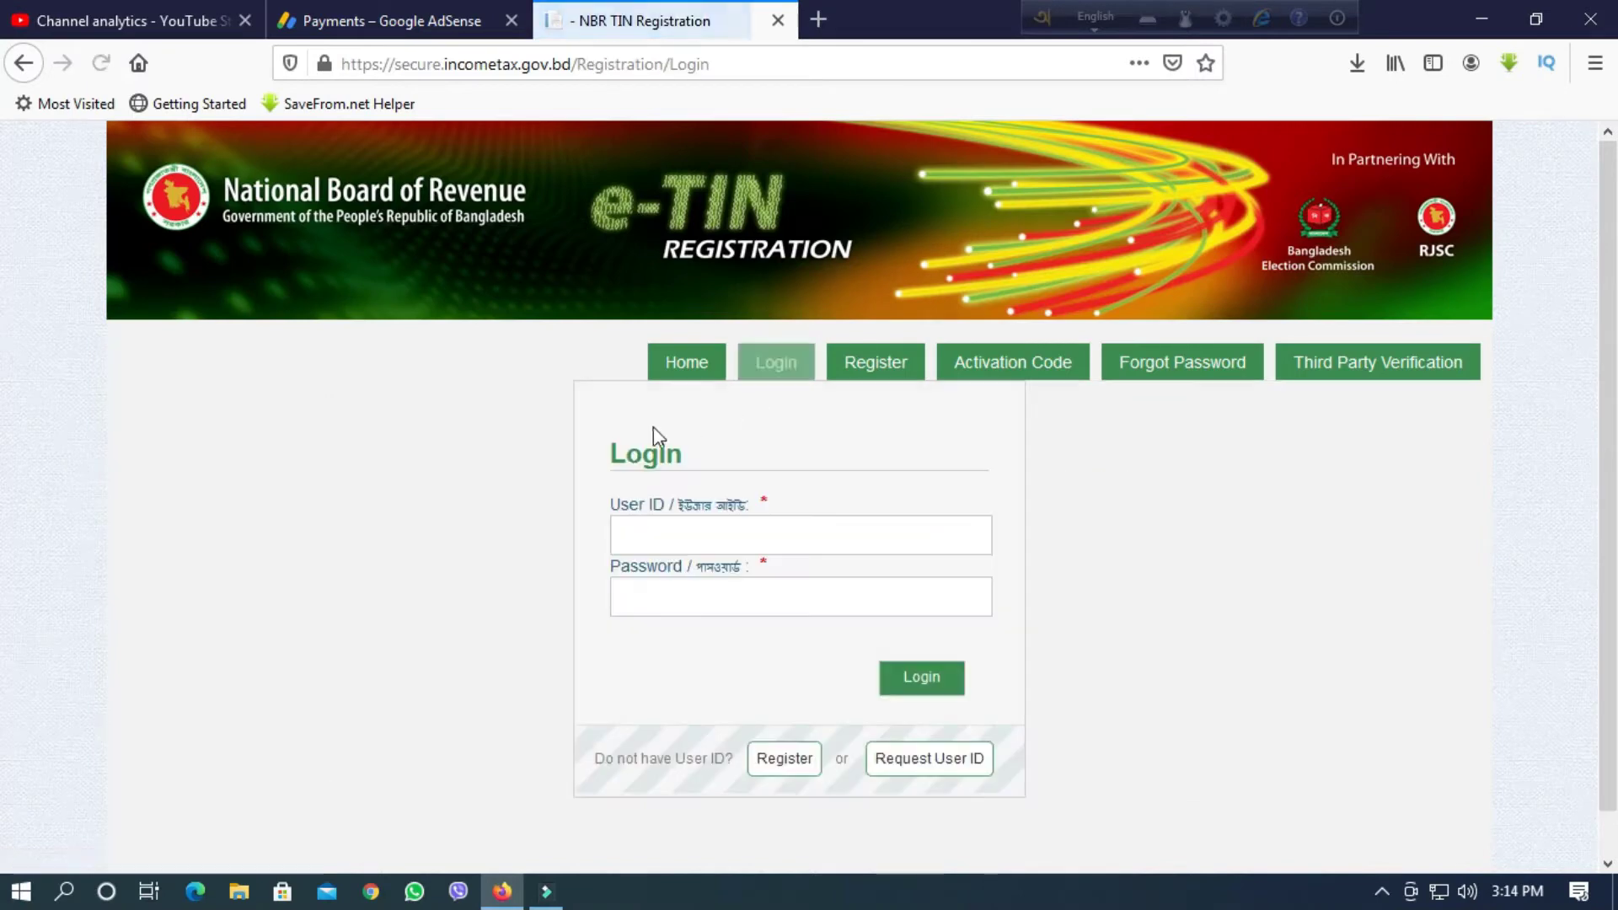
{"action": "left_click", "coordinate": [650, 535]}
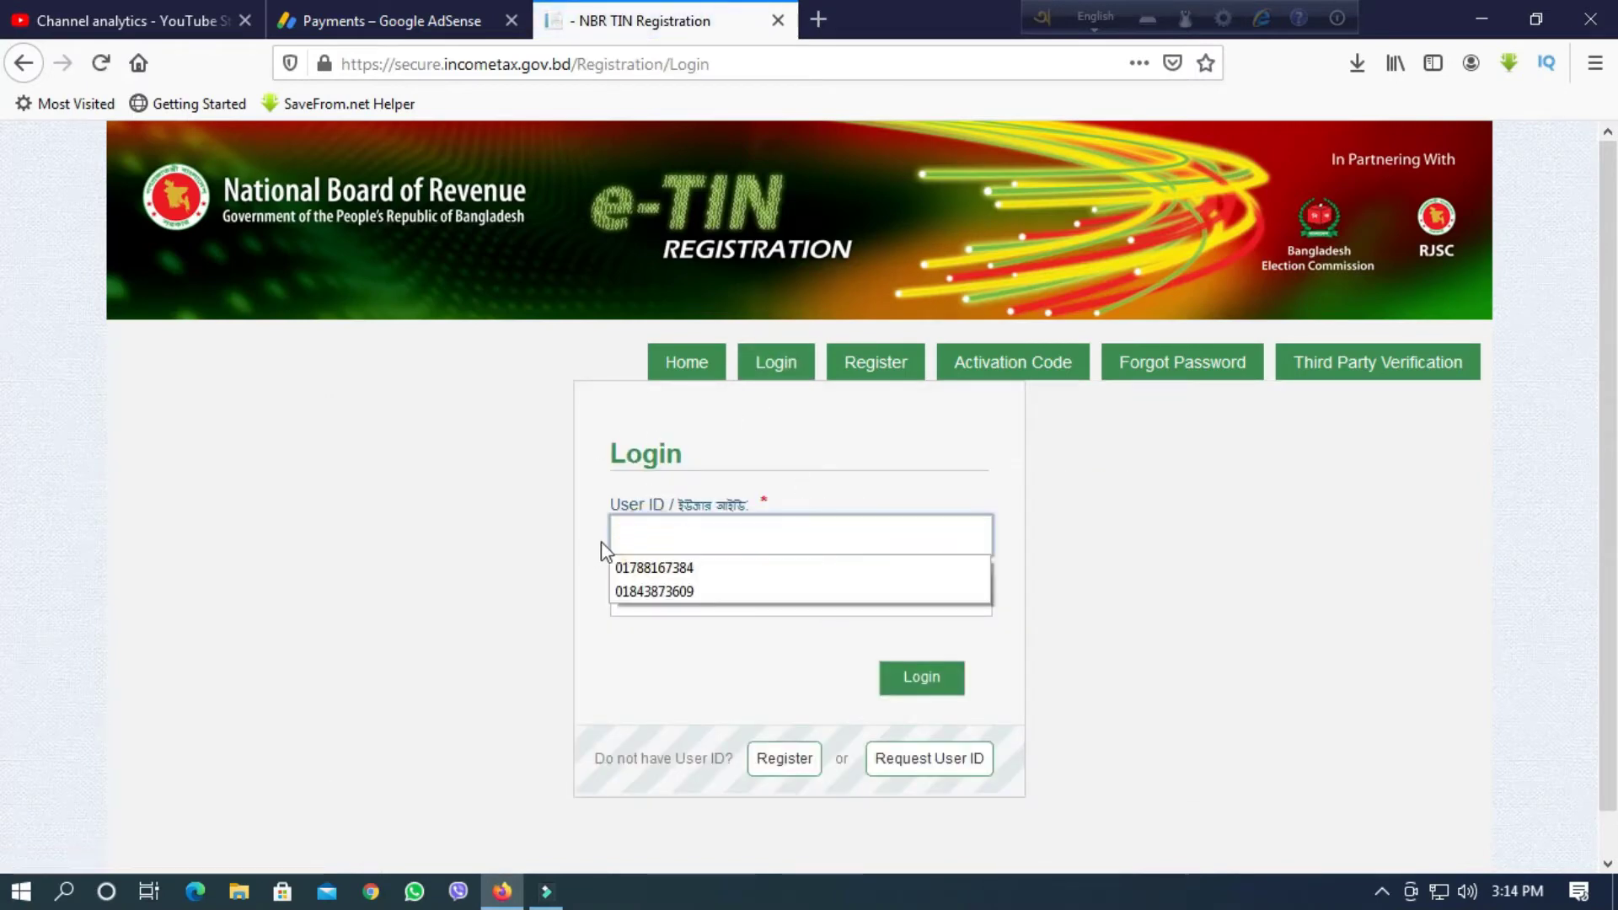
{"action": "left_click", "coordinate": [660, 570]}
{"action": "left_click", "coordinate": [653, 587]}
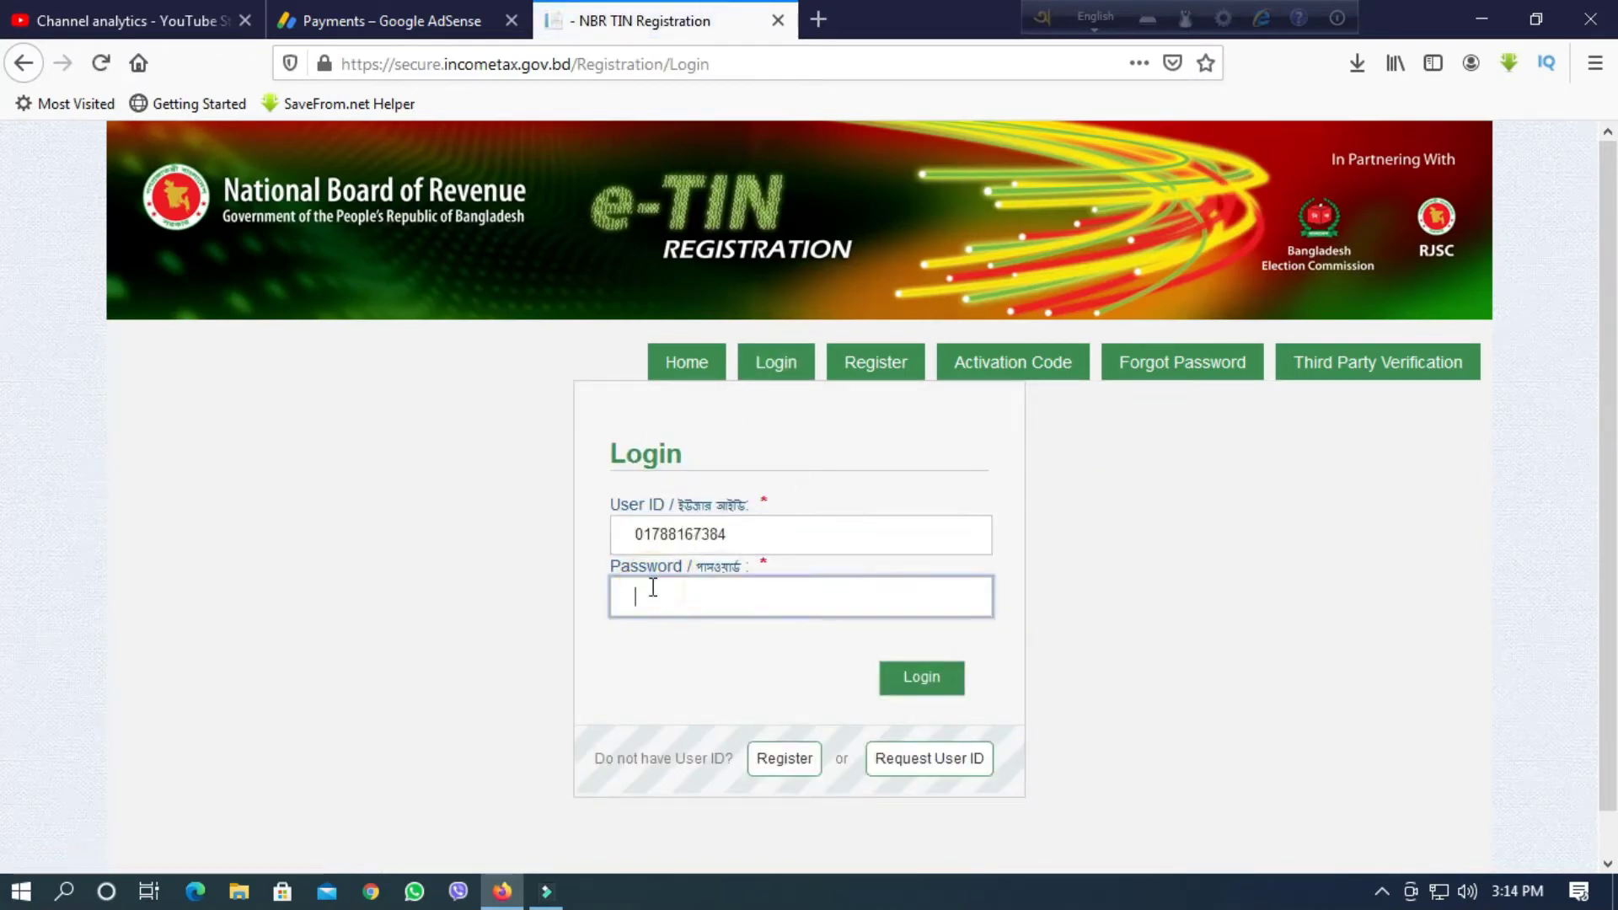
{"action": "type", "text": "•"}
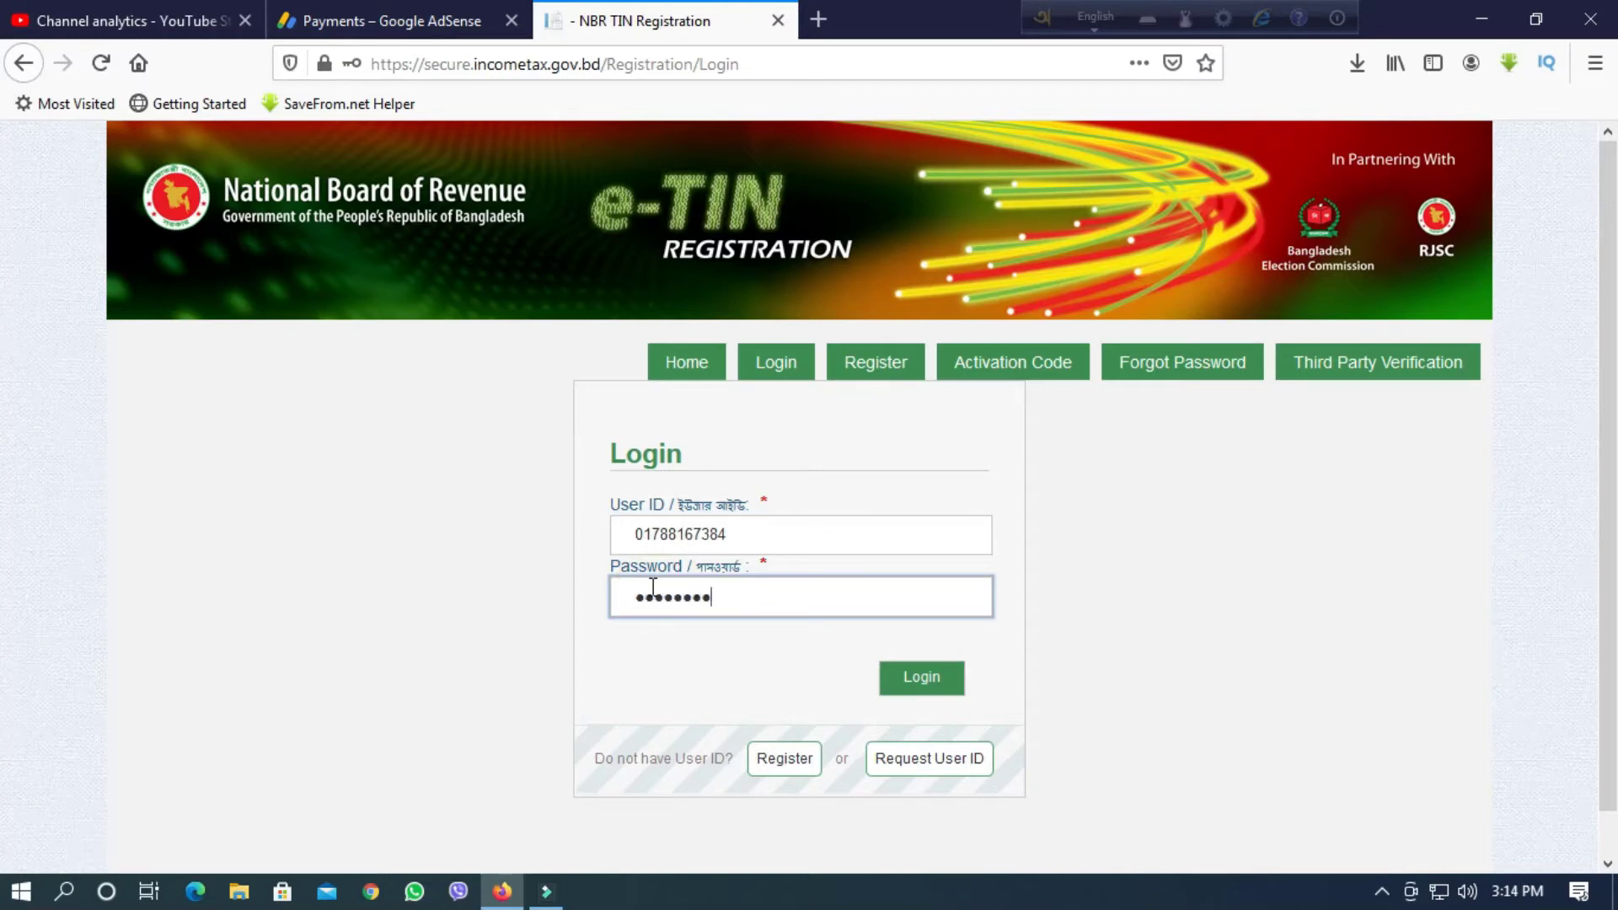
{"action": "type", "text": "•••••••"}
{"action": "key", "text": "Return"}
{"action": "left_click", "coordinate": [649, 298]}
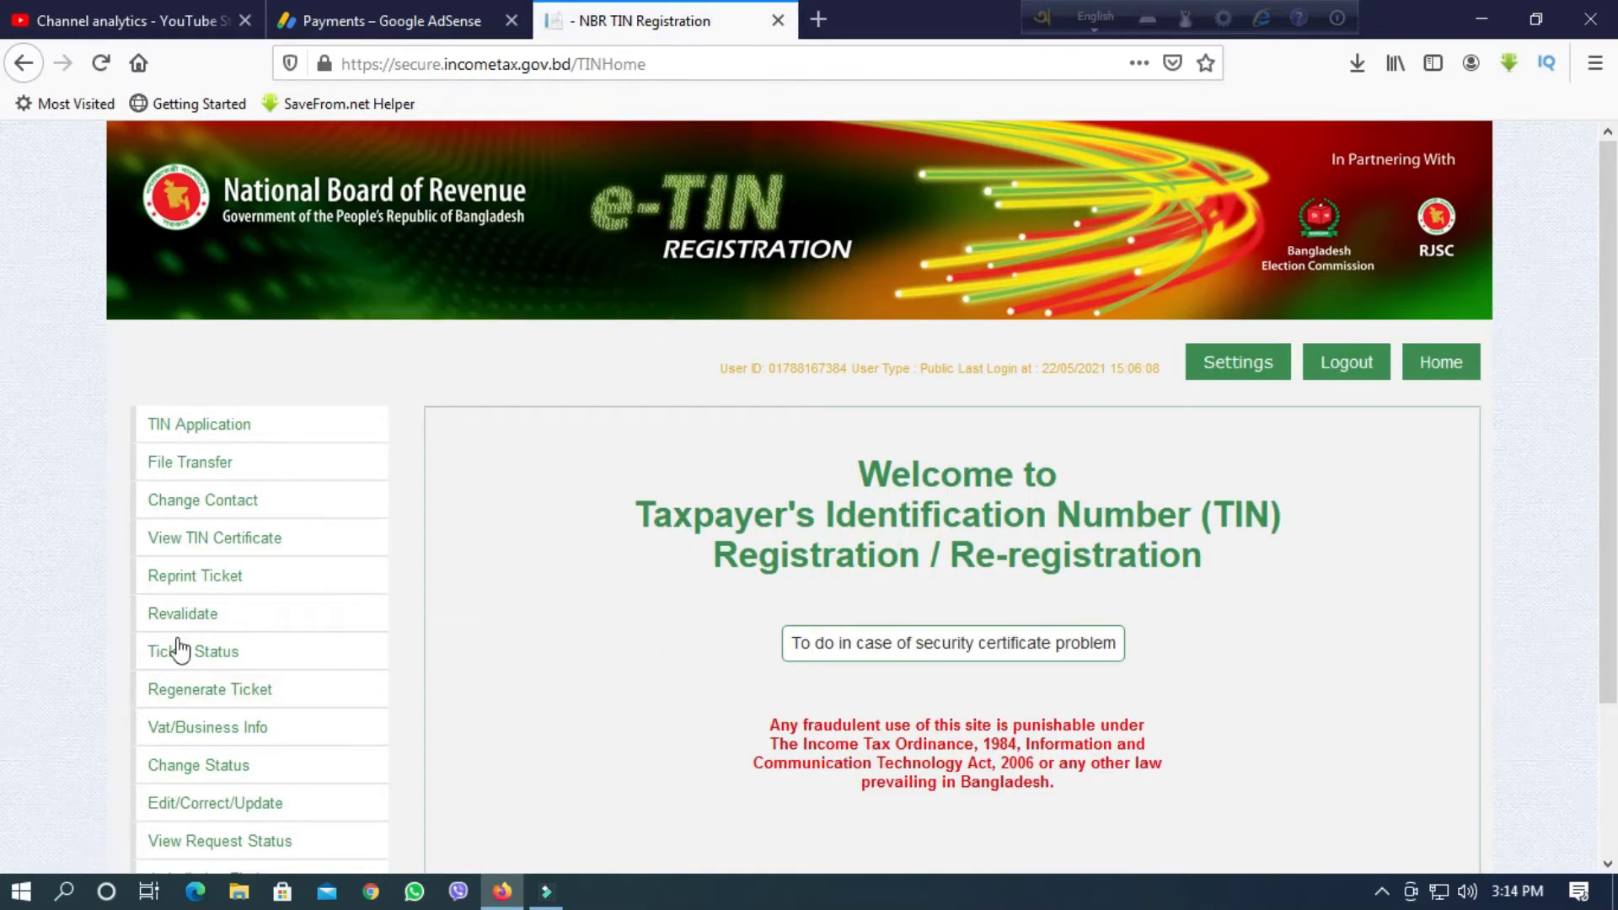
Open the TIN Certificate and copy the TIN number shown on it.
{"action": "left_click", "coordinate": [221, 539]}
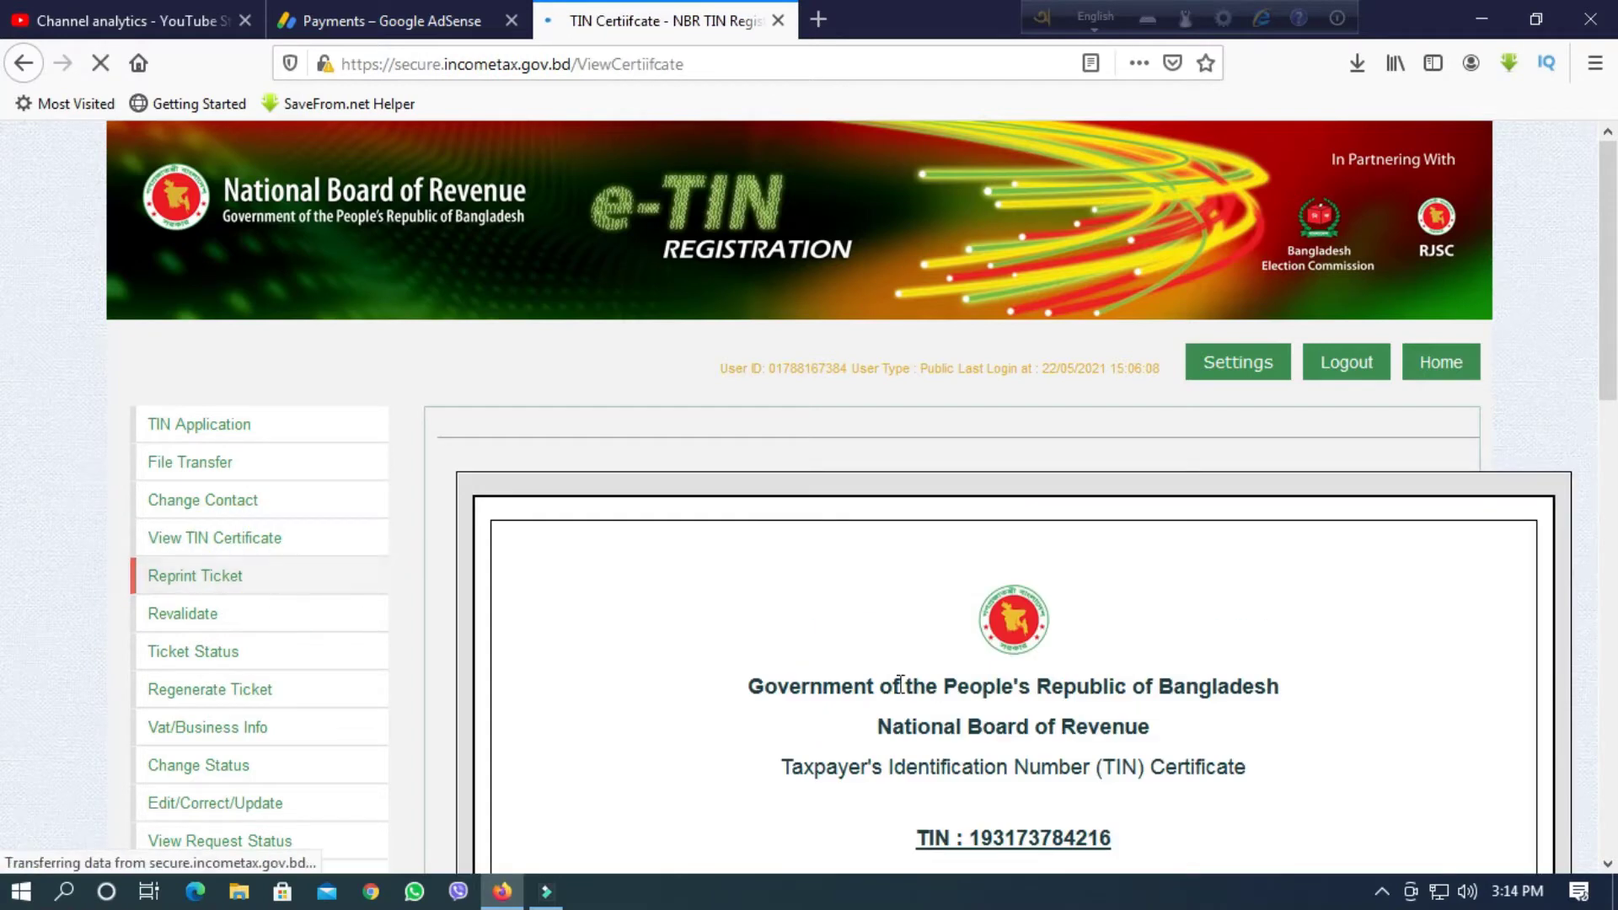
{"action": "scroll", "coordinate": [900, 684], "scroll_direction": "down", "scroll_amount": 3}
{"action": "left_click", "coordinate": [974, 593]}
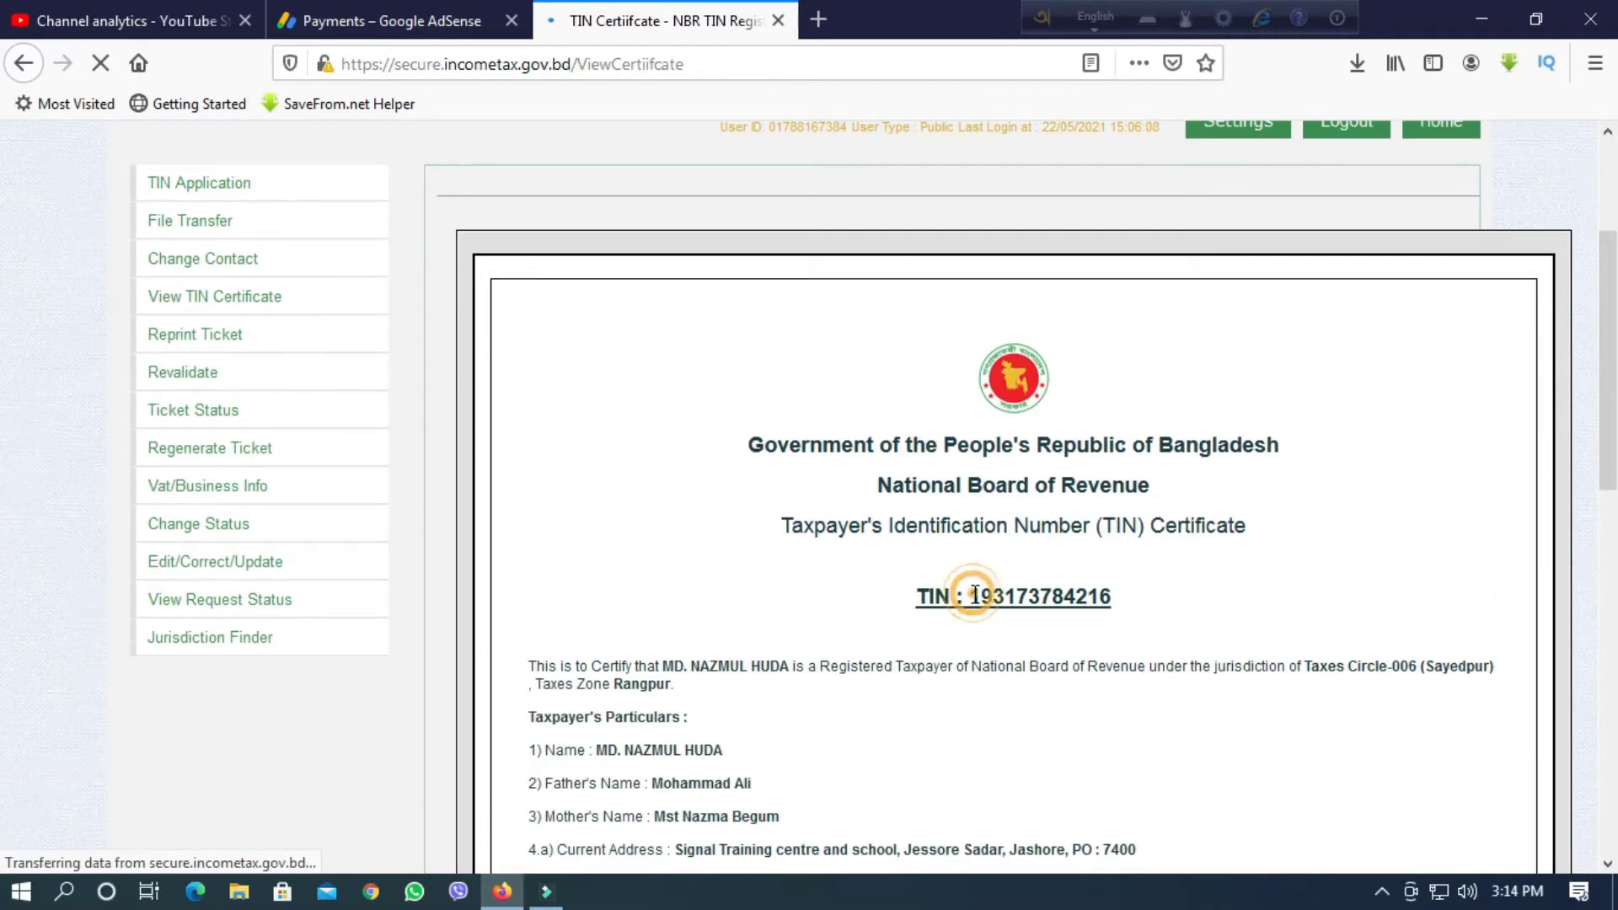
{"action": "left_click_drag", "start_coordinate": [974, 592], "coordinate": [1117, 596]}
{"action": "right_click", "coordinate": [1078, 601]}
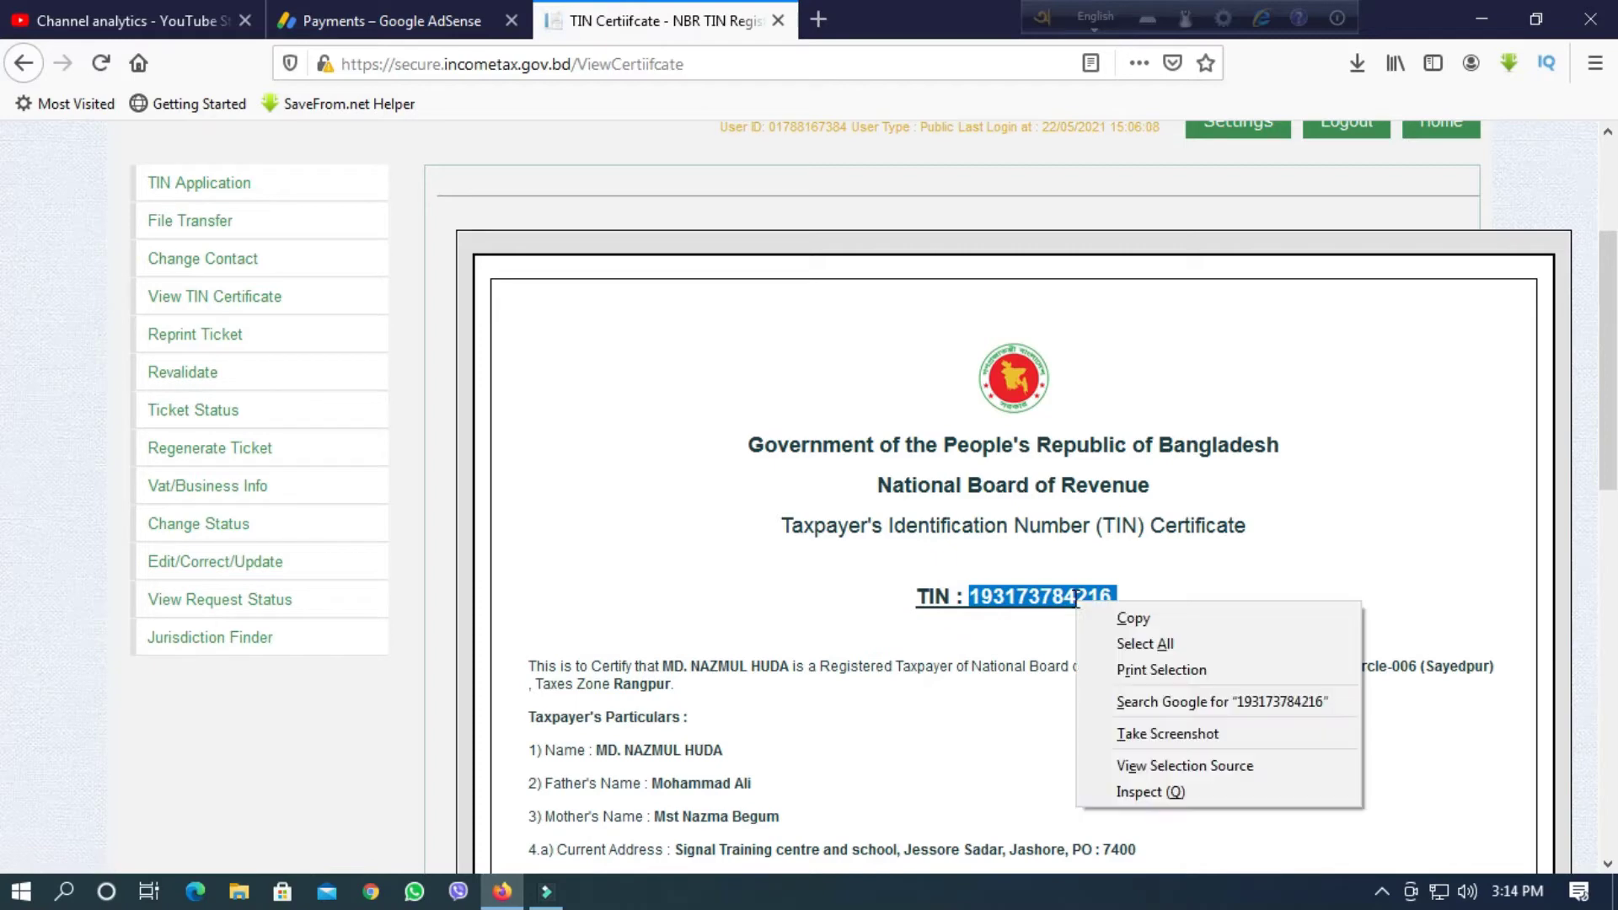
{"action": "left_click", "coordinate": [1133, 621]}
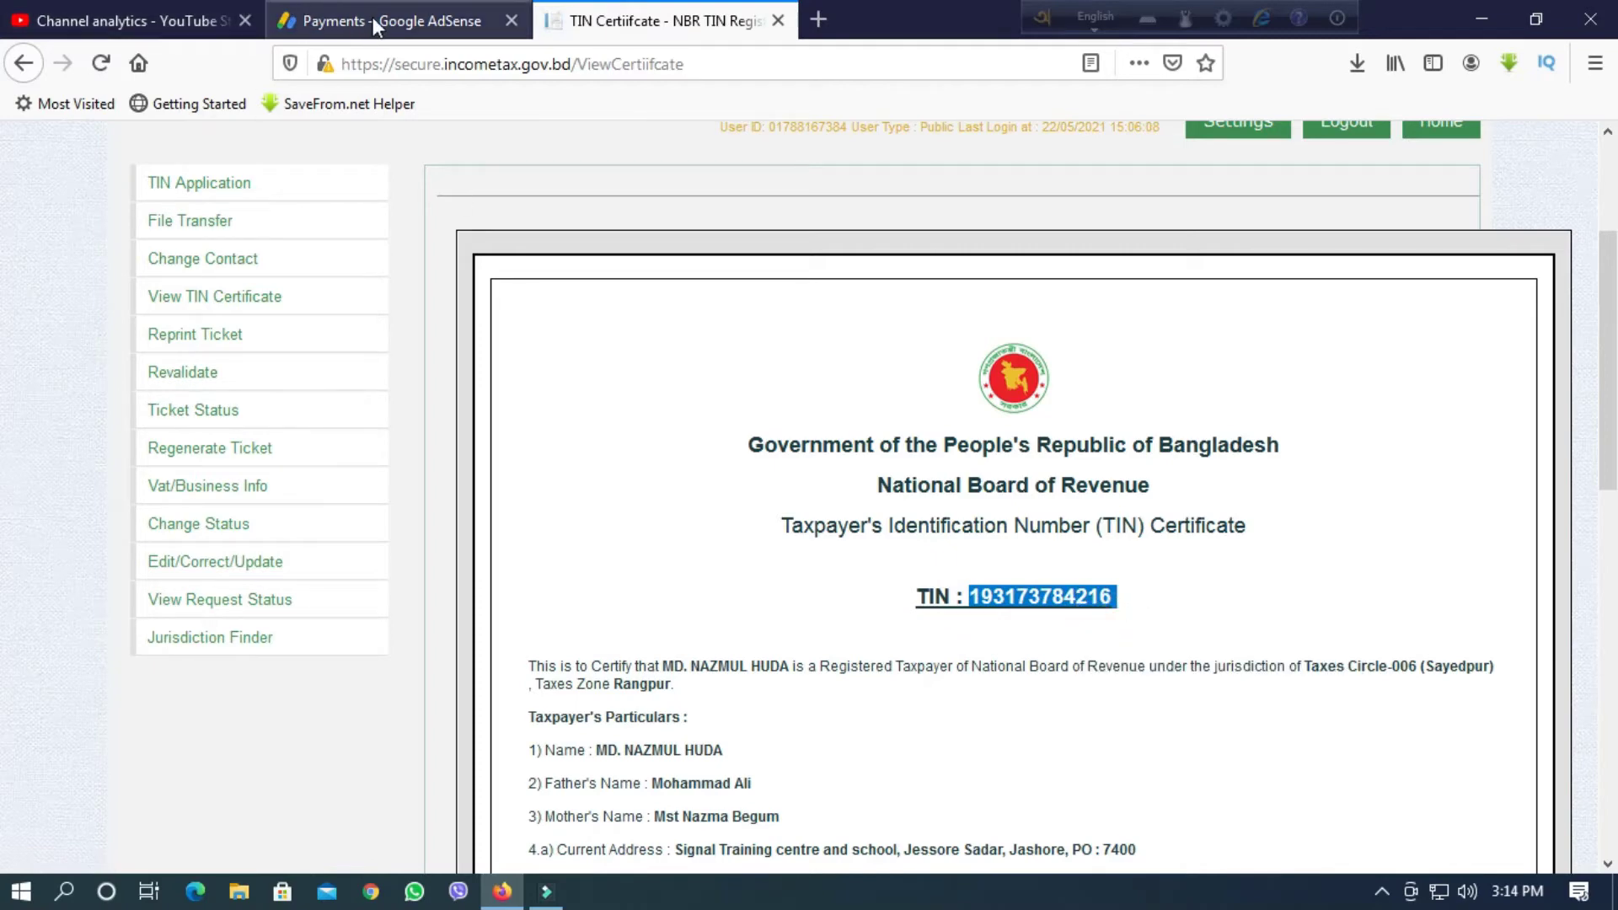
Paste the copied TIN into the Foreign TIN field and continue to the Address step.
{"action": "left_click", "coordinate": [408, 18]}
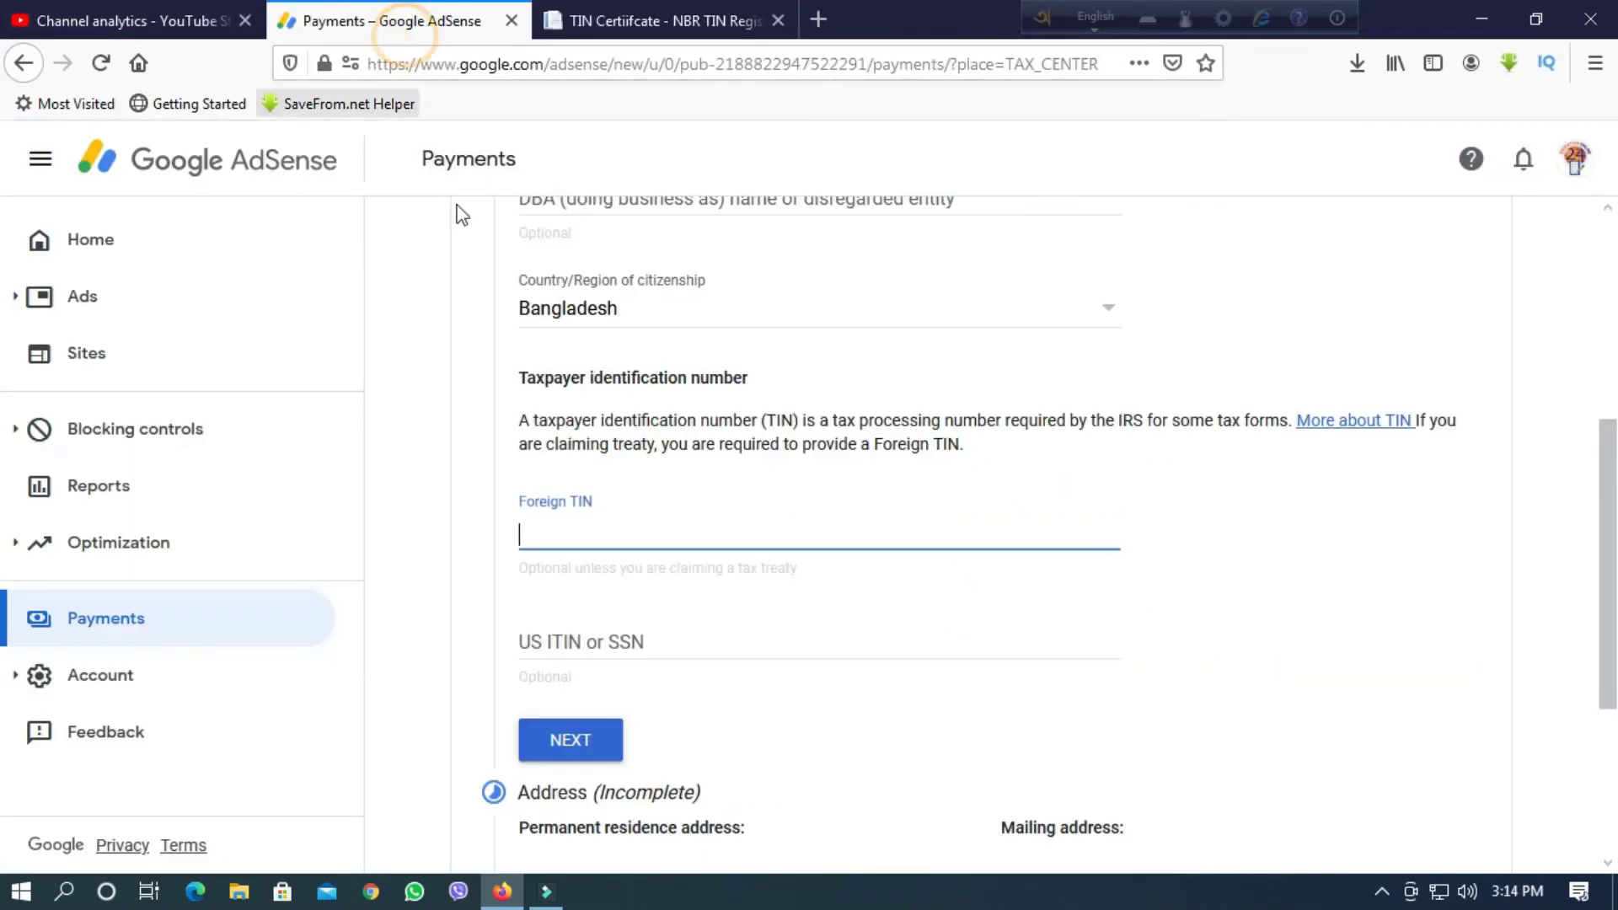
{"action": "right_click", "coordinate": [552, 535]}
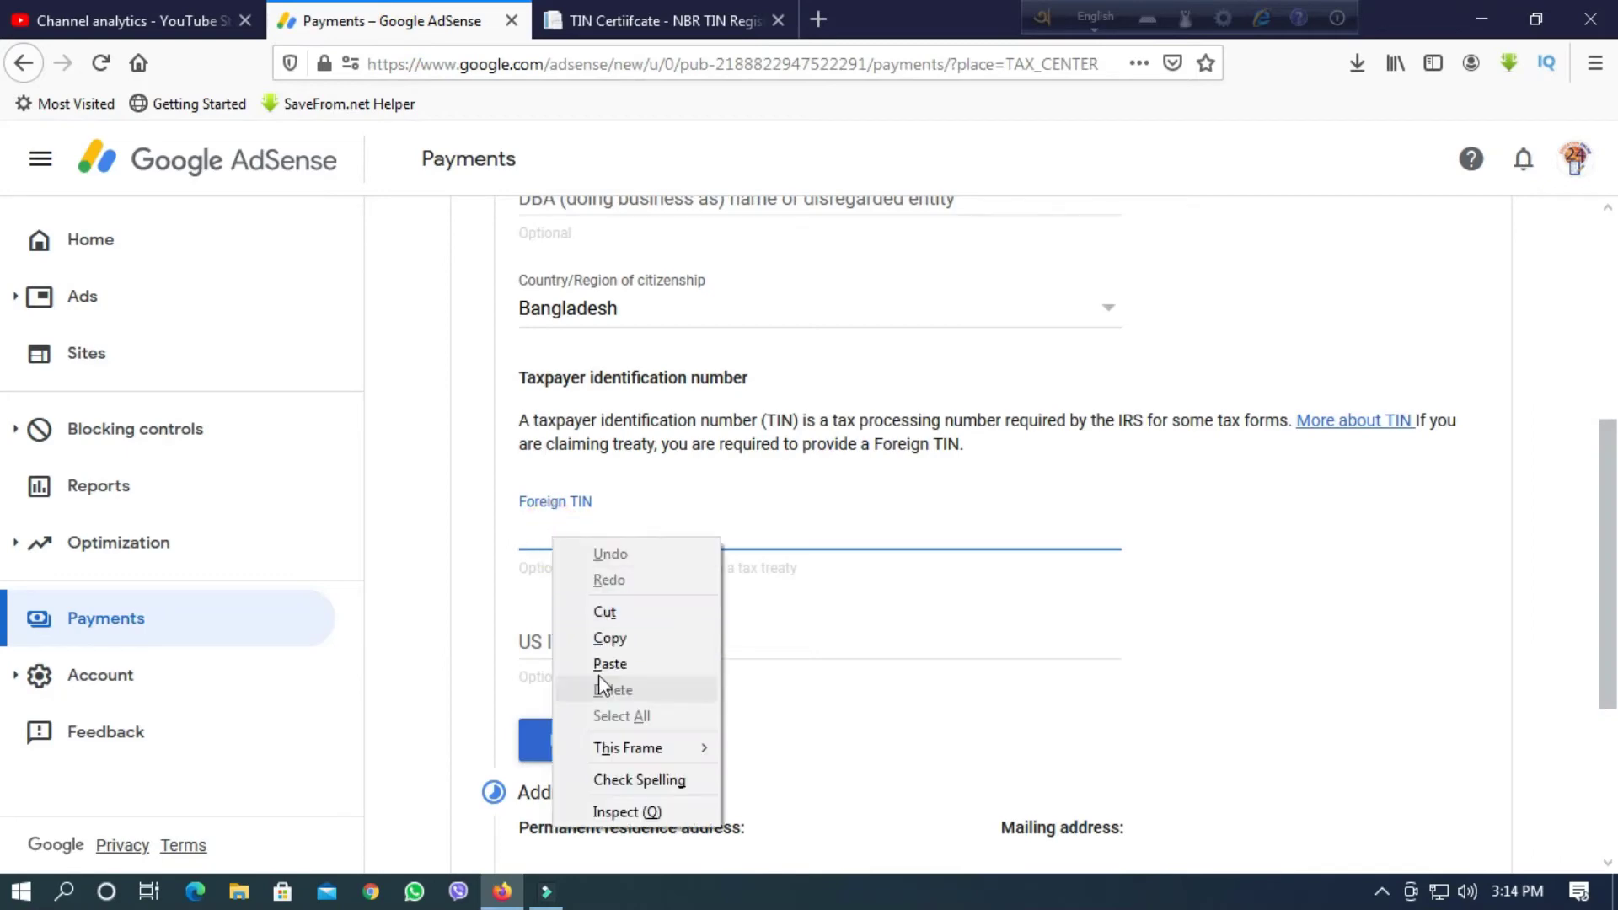
{"action": "left_click", "coordinate": [610, 664]}
{"action": "scroll", "coordinate": [690, 632], "scroll_direction": "down", "scroll_amount": 3}
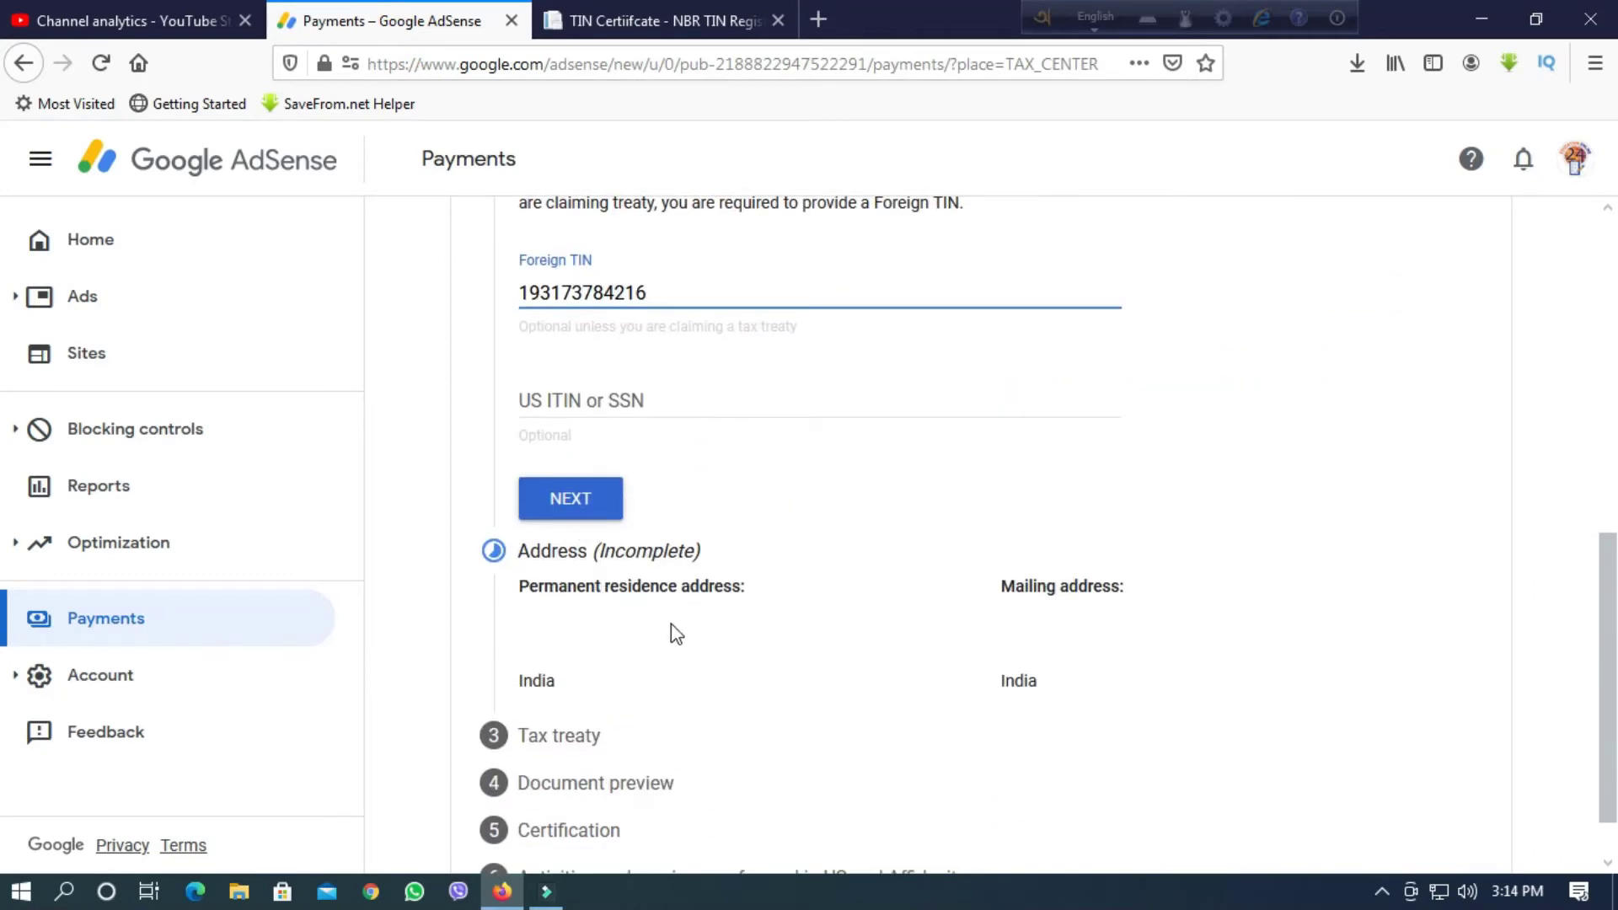
{"action": "scroll", "coordinate": [672, 632], "scroll_direction": "down", "scroll_amount": 1}
{"action": "left_click", "coordinate": [580, 434]}
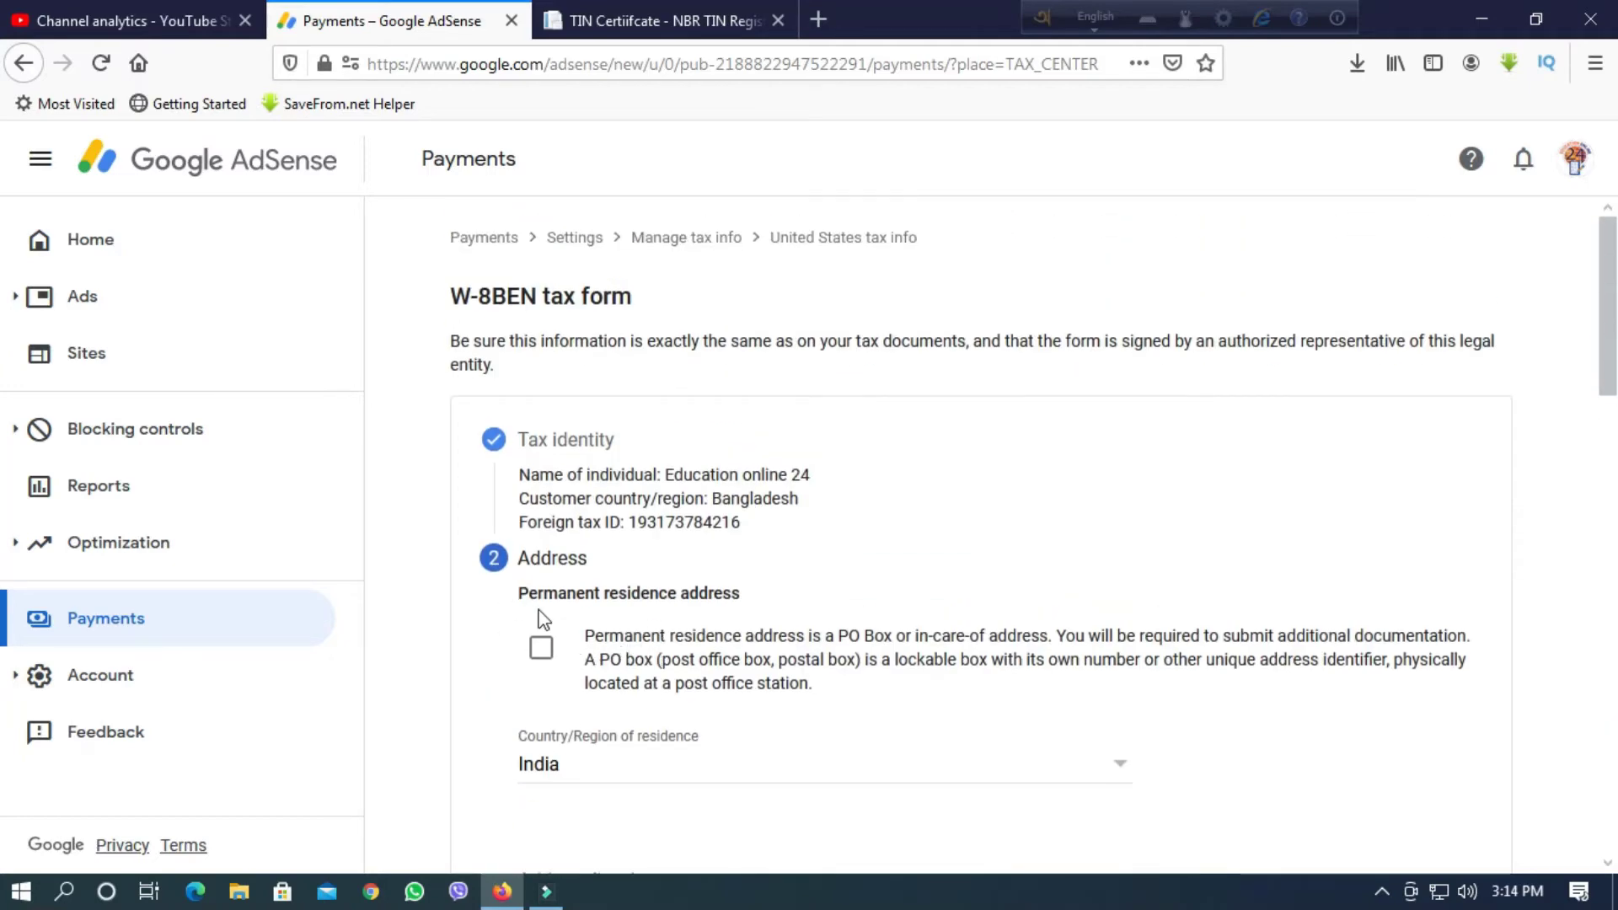
Go back to the tax identity step and delete the Foreign TIN value.
{"action": "scroll", "coordinate": [544, 619], "scroll_direction": "down", "scroll_amount": 3}
{"action": "scroll", "coordinate": [554, 612], "scroll_direction": "down", "scroll_amount": 18}
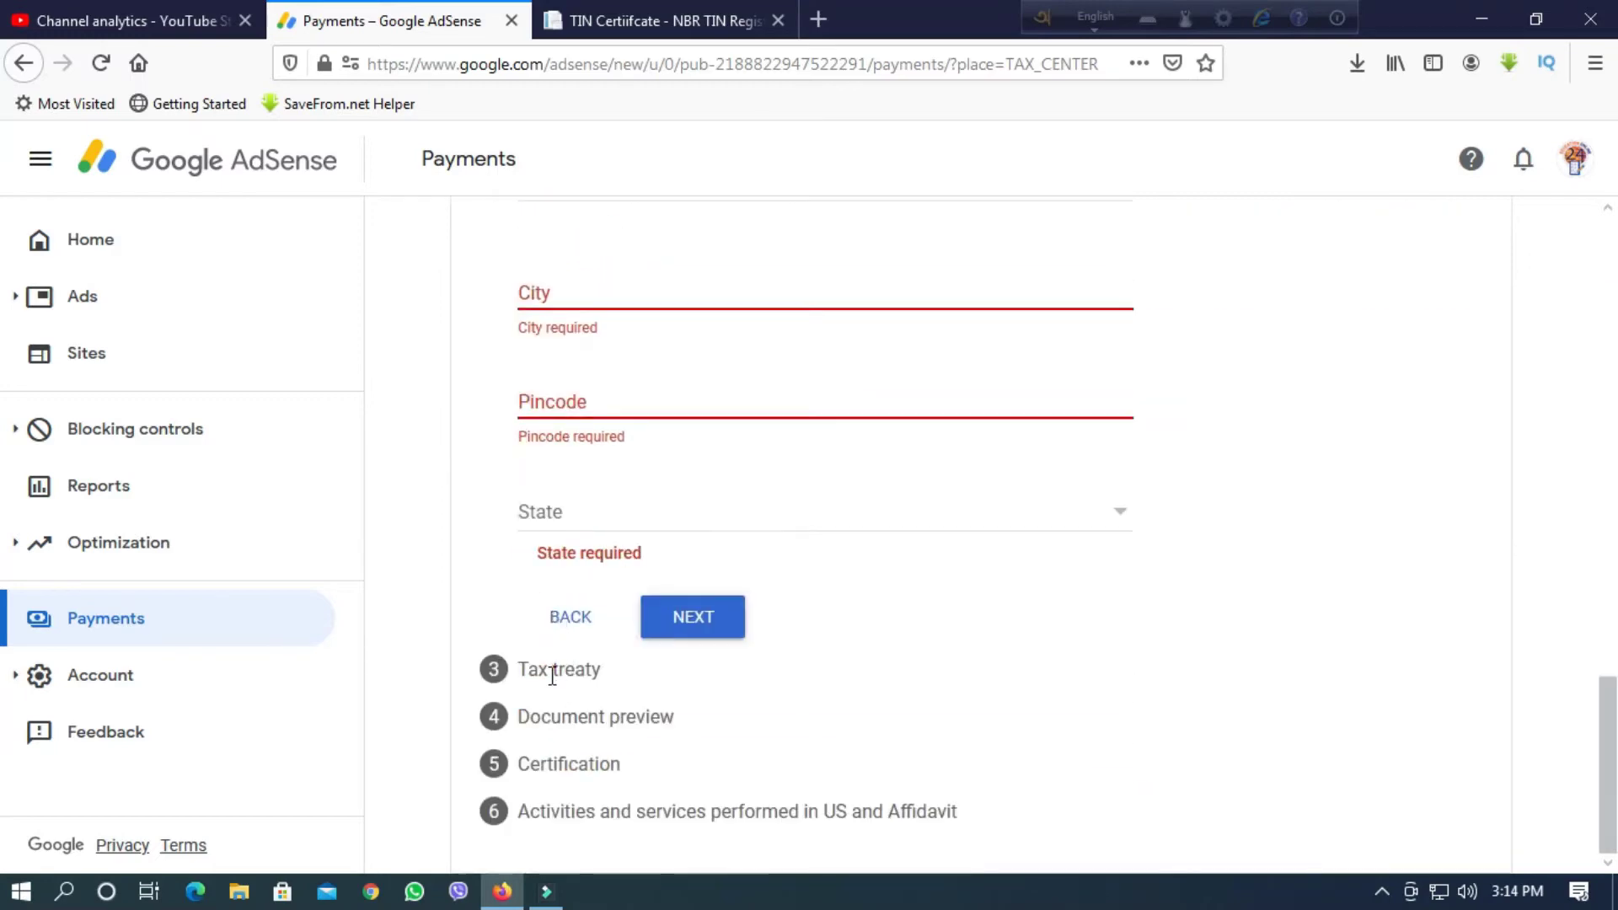
{"action": "scroll", "coordinate": [583, 713], "scroll_direction": "up", "scroll_amount": 11}
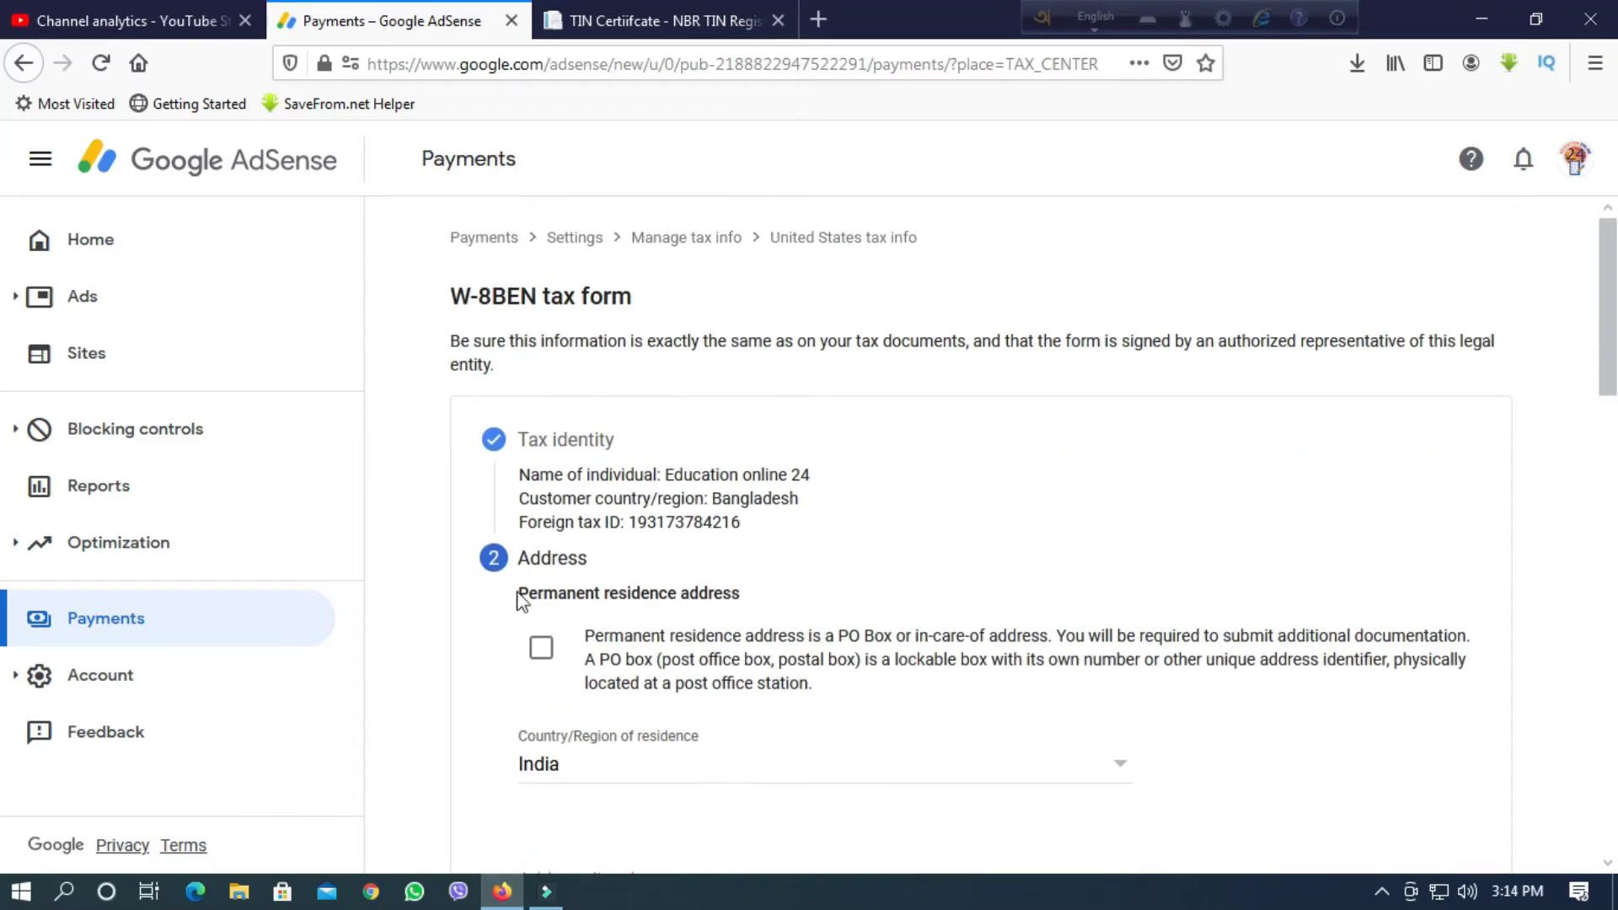
{"action": "scroll", "coordinate": [571, 666], "scroll_direction": "down", "scroll_amount": 13}
{"action": "scroll", "coordinate": [563, 722], "scroll_direction": "down", "scroll_amount": 5}
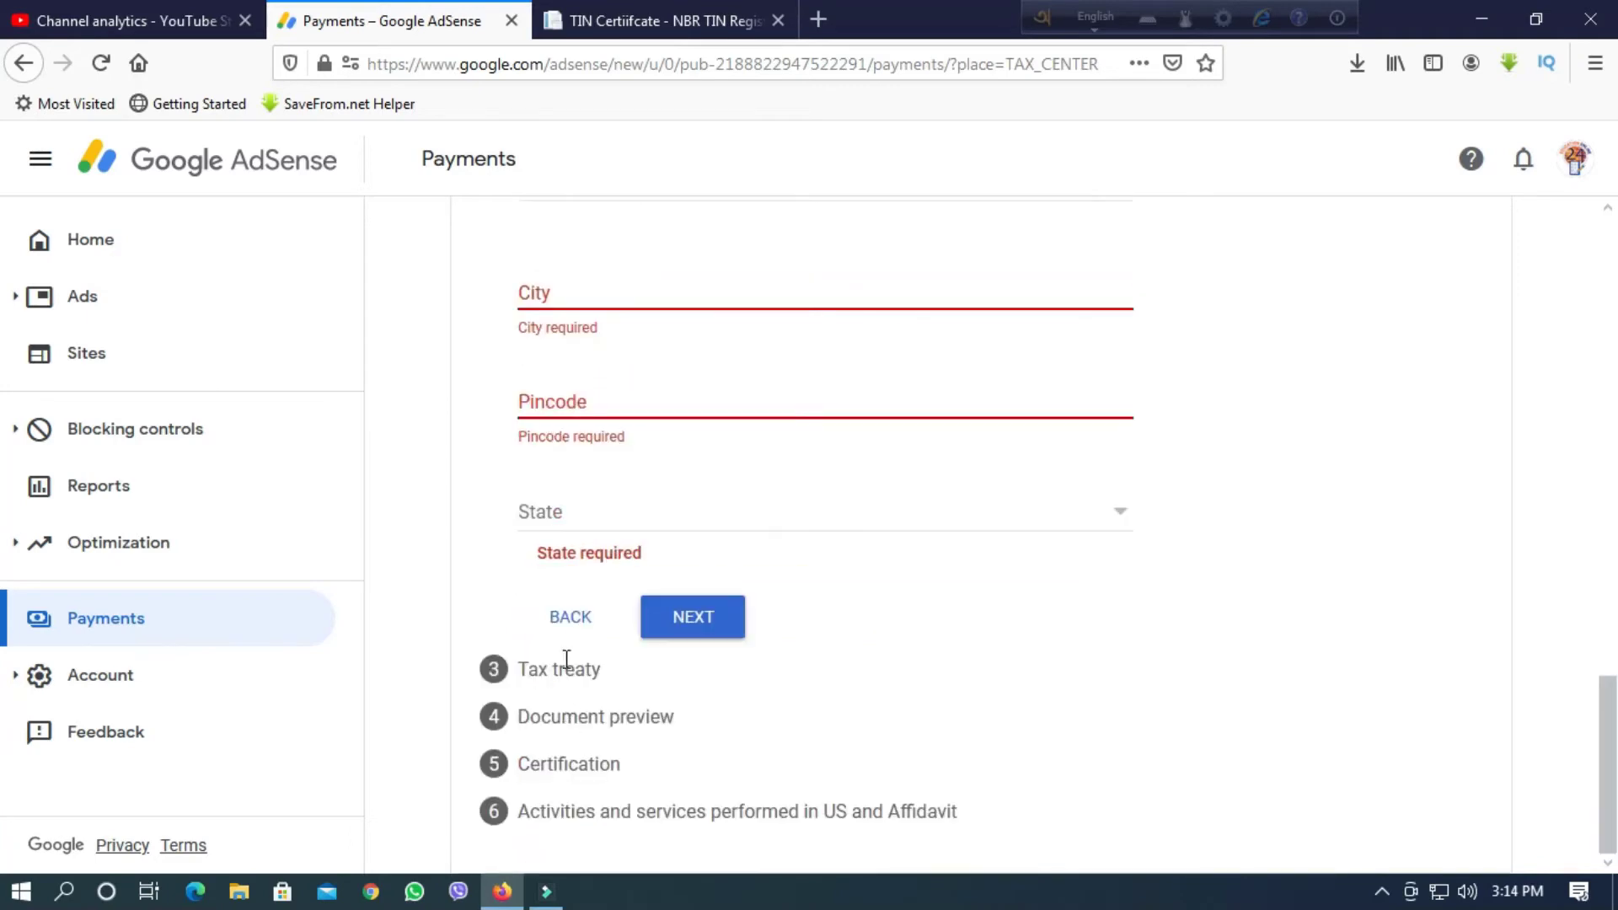
{"action": "left_click", "coordinate": [569, 622]}
{"action": "scroll", "coordinate": [594, 688], "scroll_direction": "down", "scroll_amount": 3}
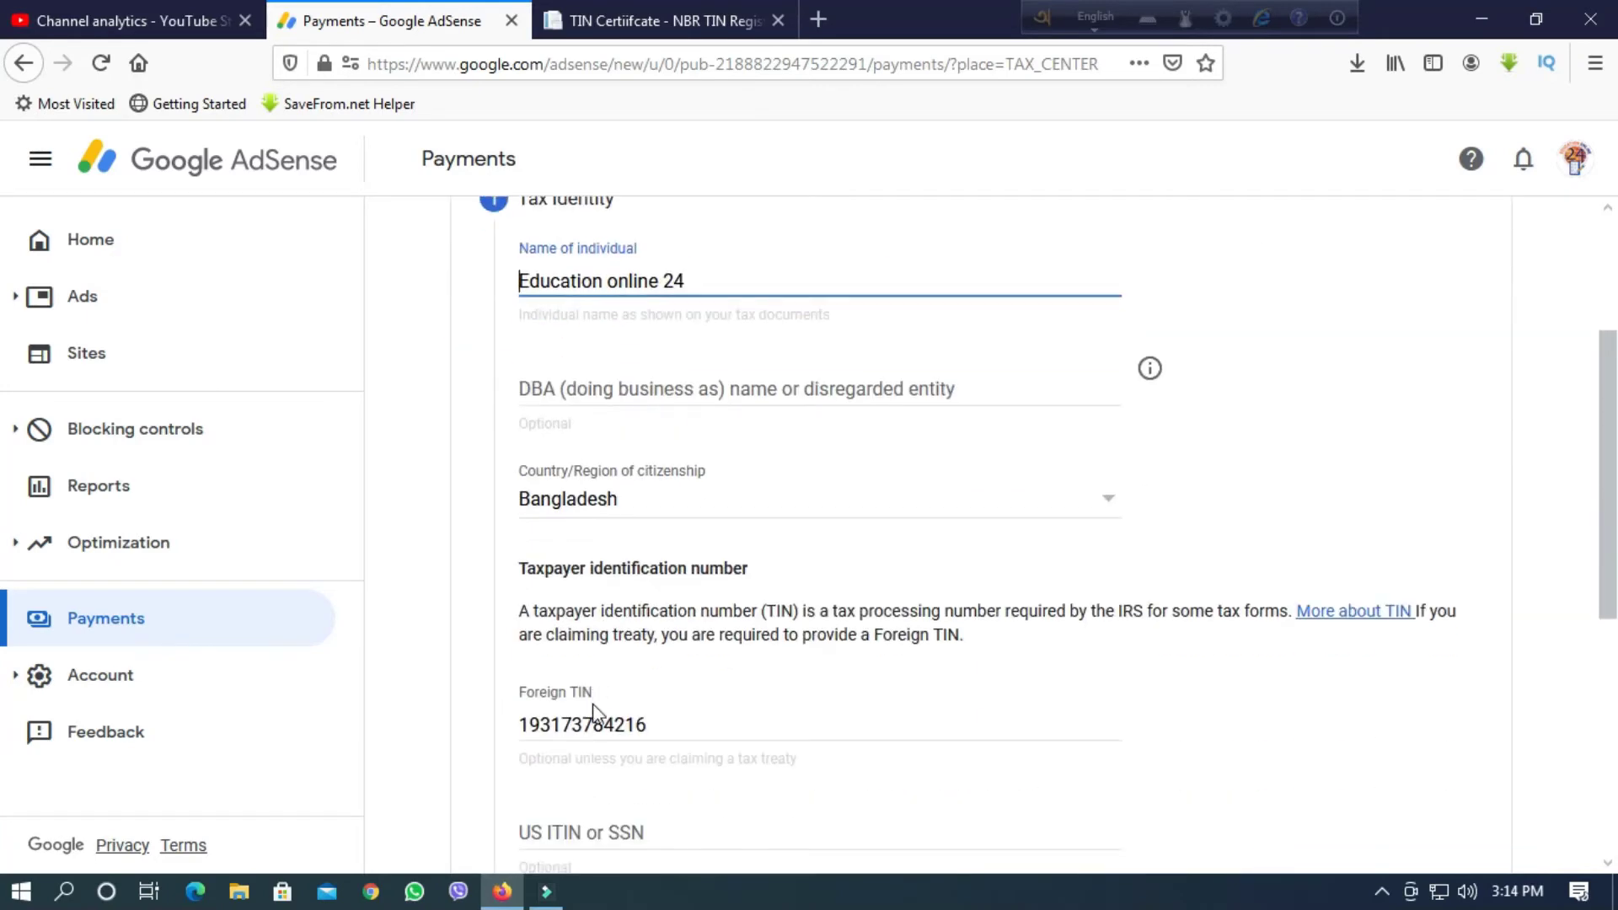
{"action": "left_click_drag", "start_coordinate": [654, 725], "coordinate": [426, 724]}
{"action": "key", "text": "BackSpace"}
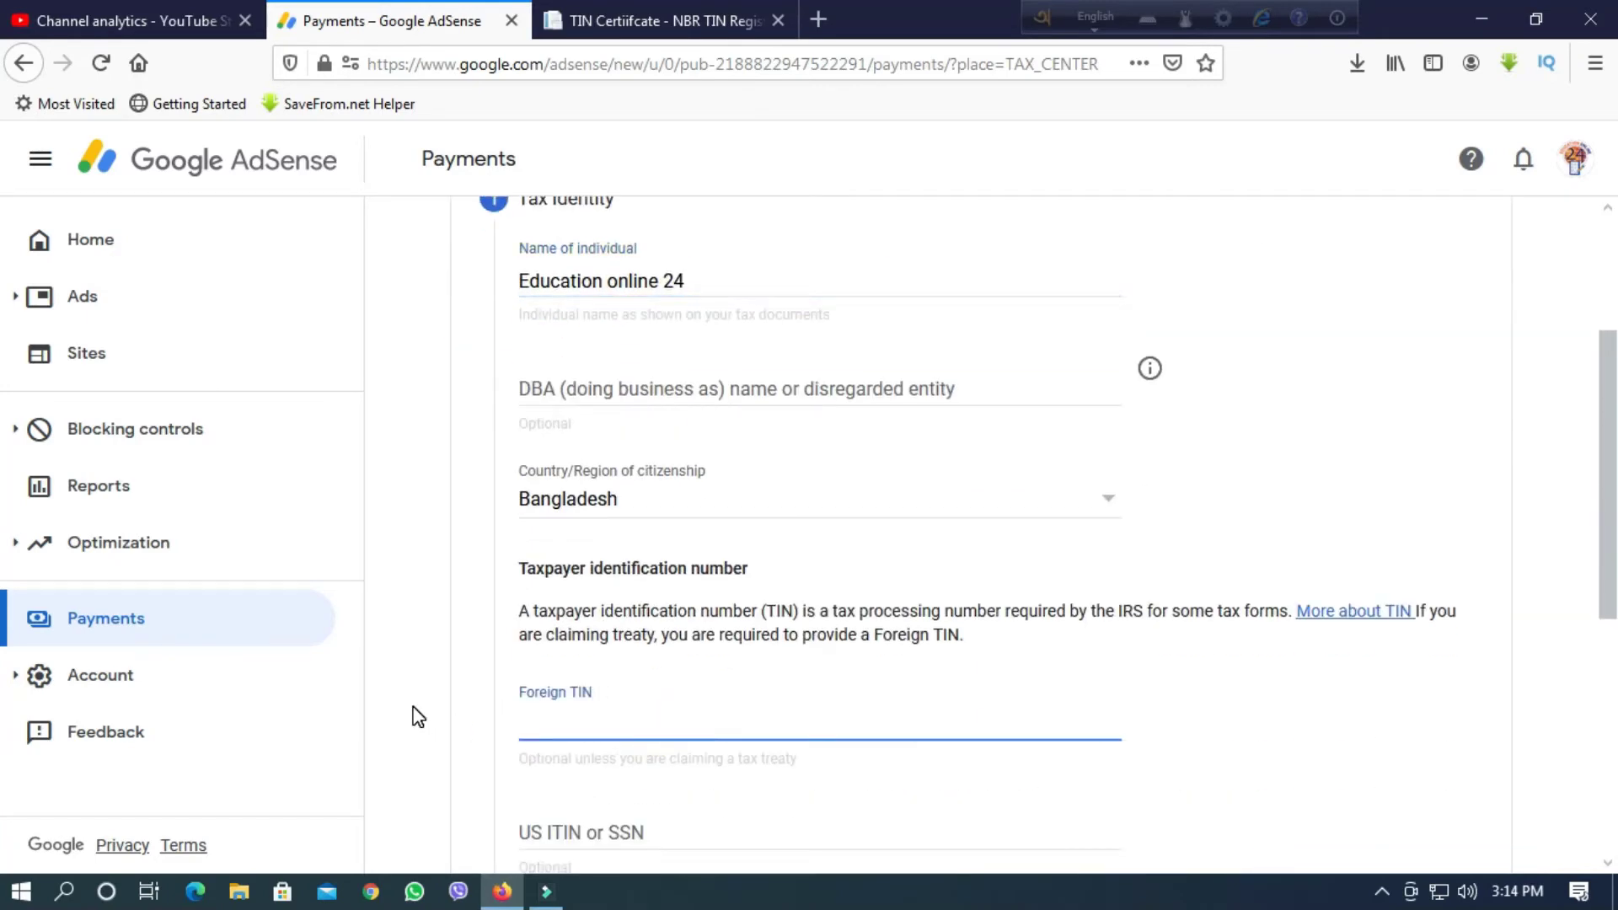
Continue to the Address step with no Foreign TIN entered.
{"action": "scroll", "coordinate": [709, 761], "scroll_direction": "down", "scroll_amount": 3}
{"action": "scroll", "coordinate": [710, 764], "scroll_direction": "down", "scroll_amount": 2}
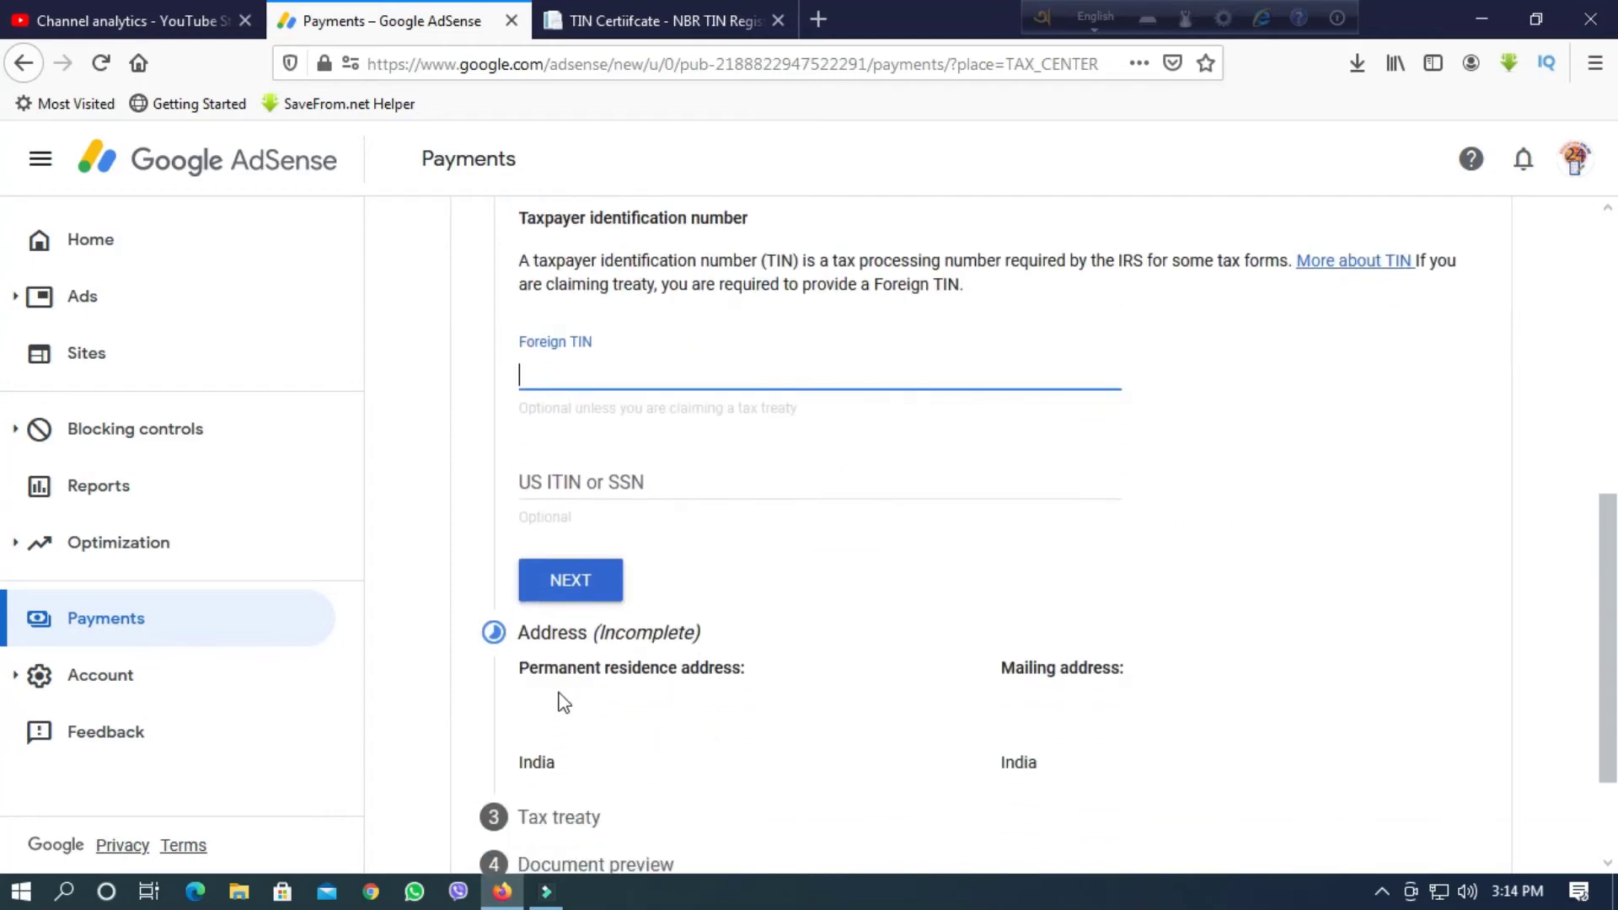
{"action": "left_click", "coordinate": [578, 573]}
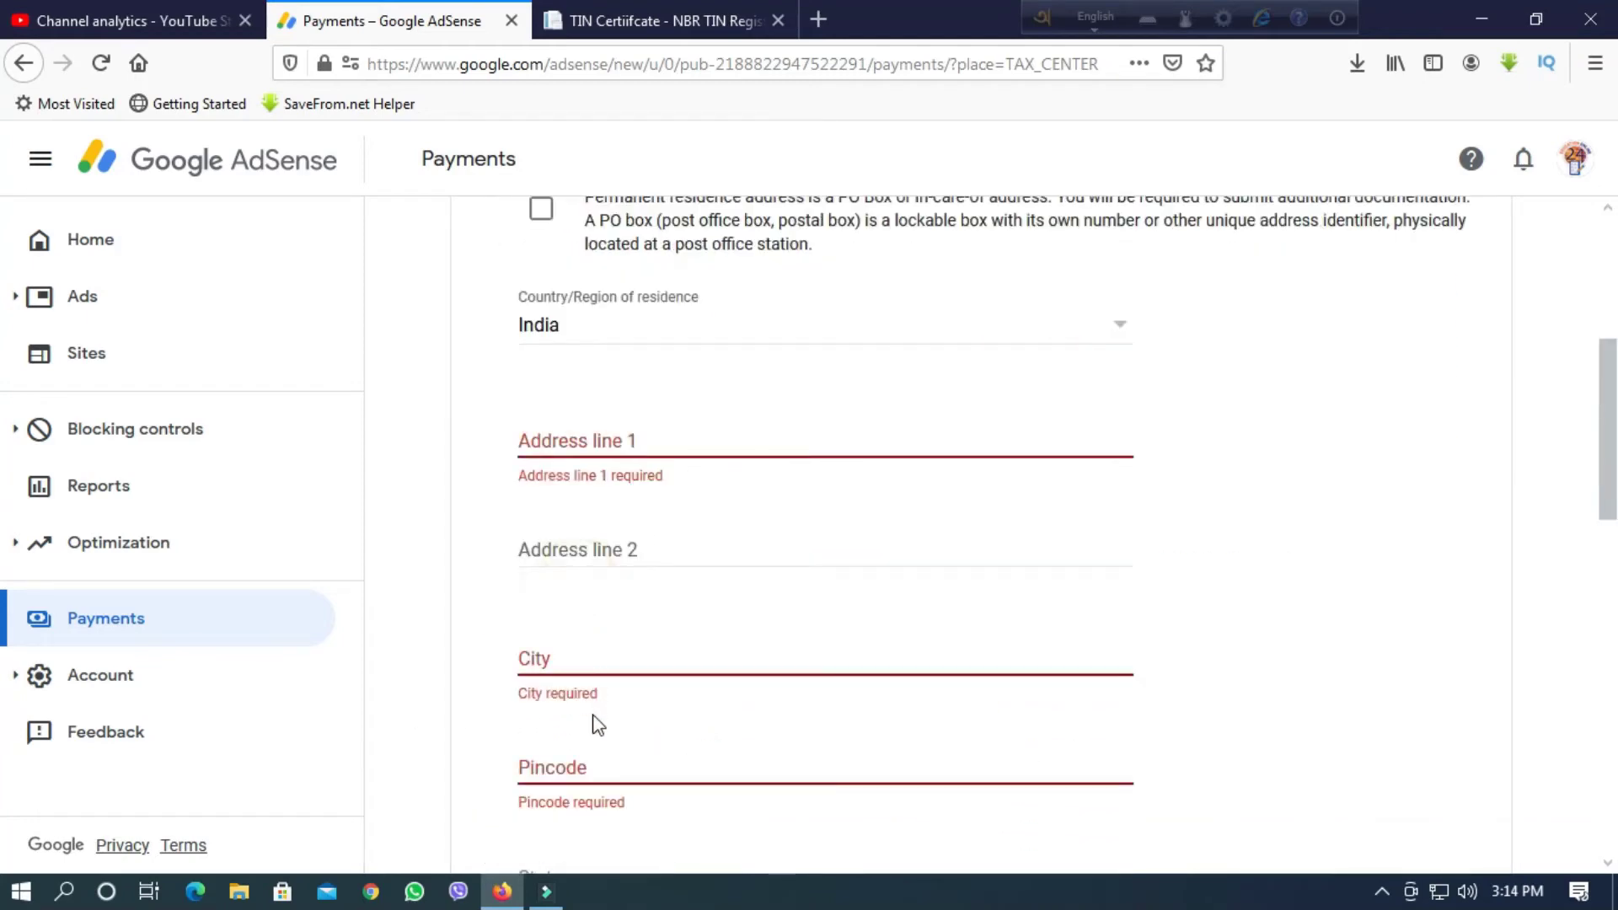
{"action": "scroll", "coordinate": [592, 722], "scroll_direction": "down", "scroll_amount": 3}
{"action": "scroll", "coordinate": [498, 436], "scroll_direction": "up", "scroll_amount": 5}
Mark the permanent address as a PO box and enter the street address in Address line 1.
{"action": "left_click", "coordinate": [551, 466]}
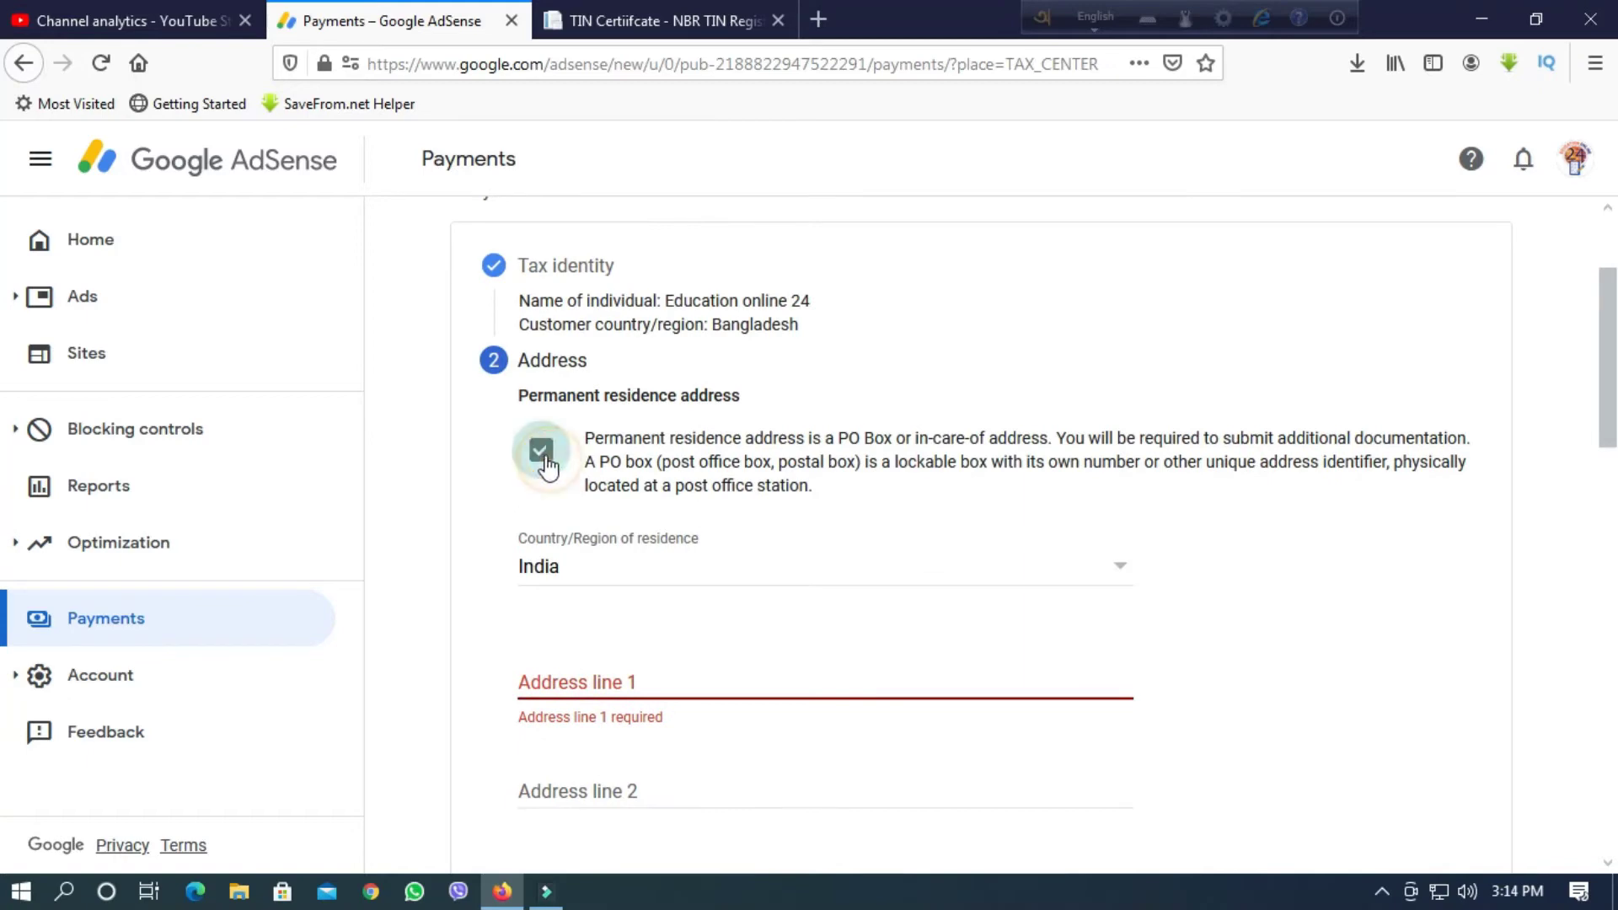
{"action": "left_click", "coordinate": [590, 680]}
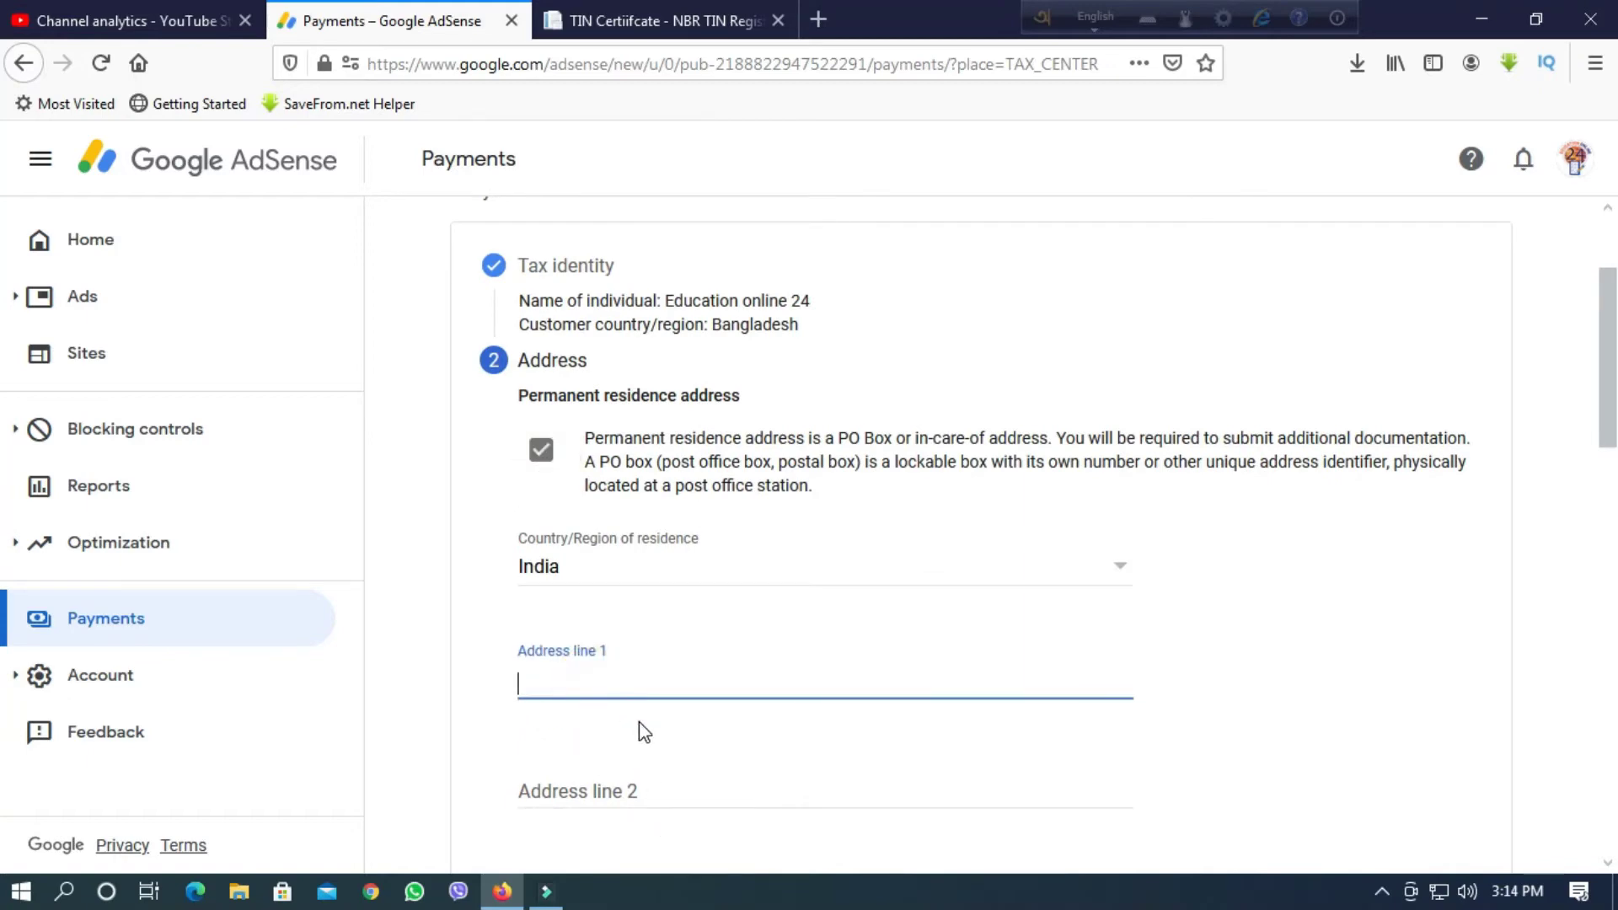
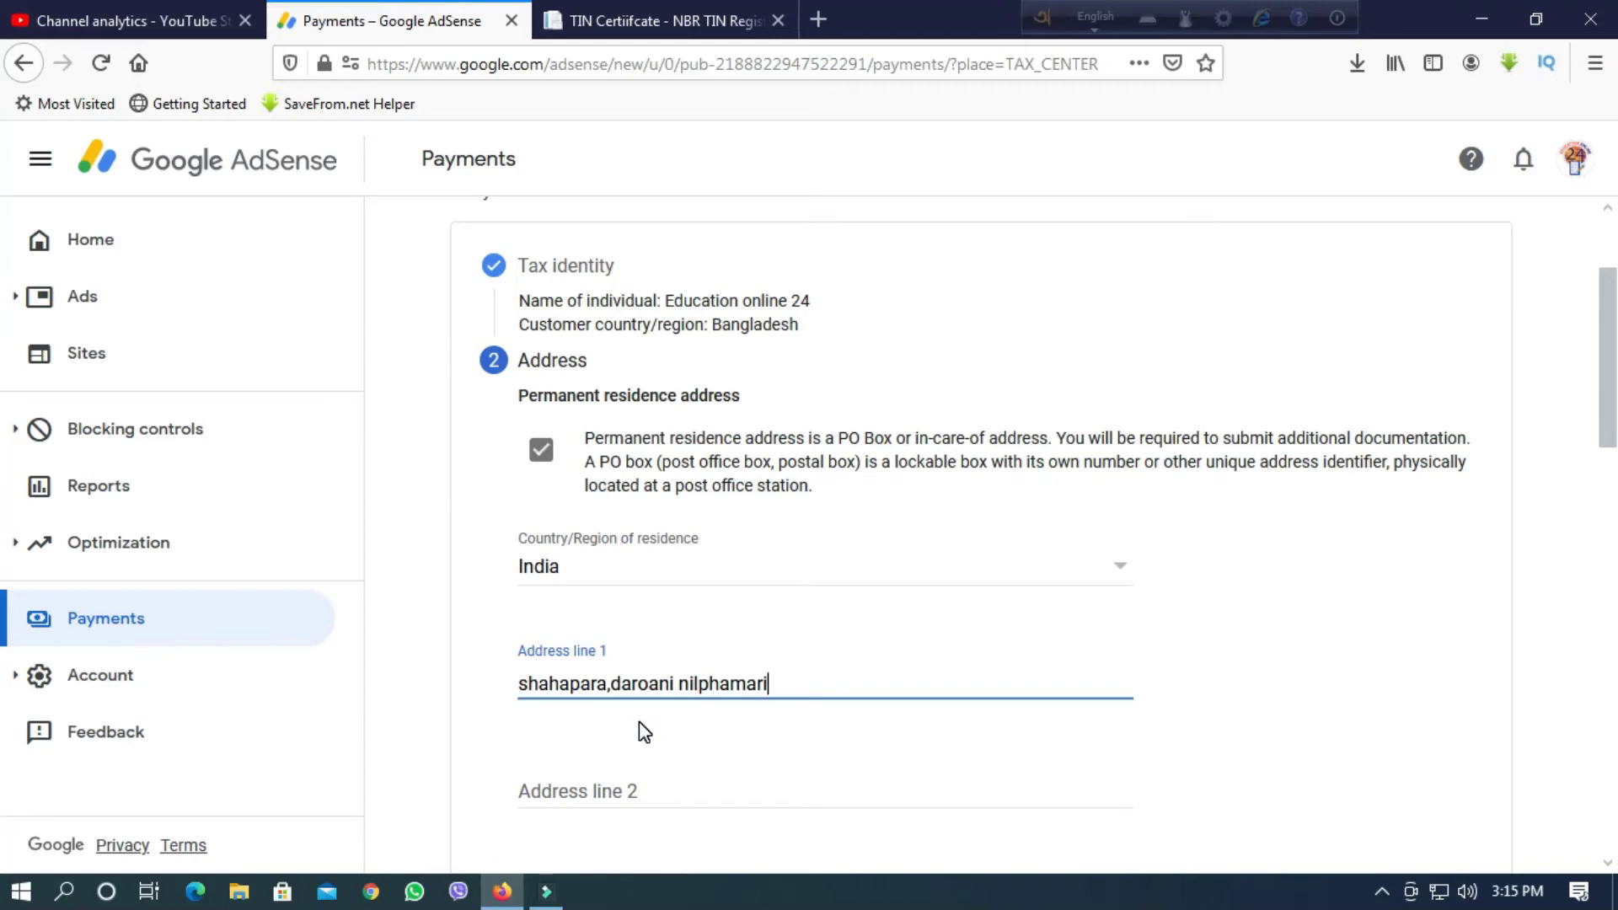
{"action": "scroll", "coordinate": [708, 698], "scroll_direction": "down", "scroll_amount": 3}
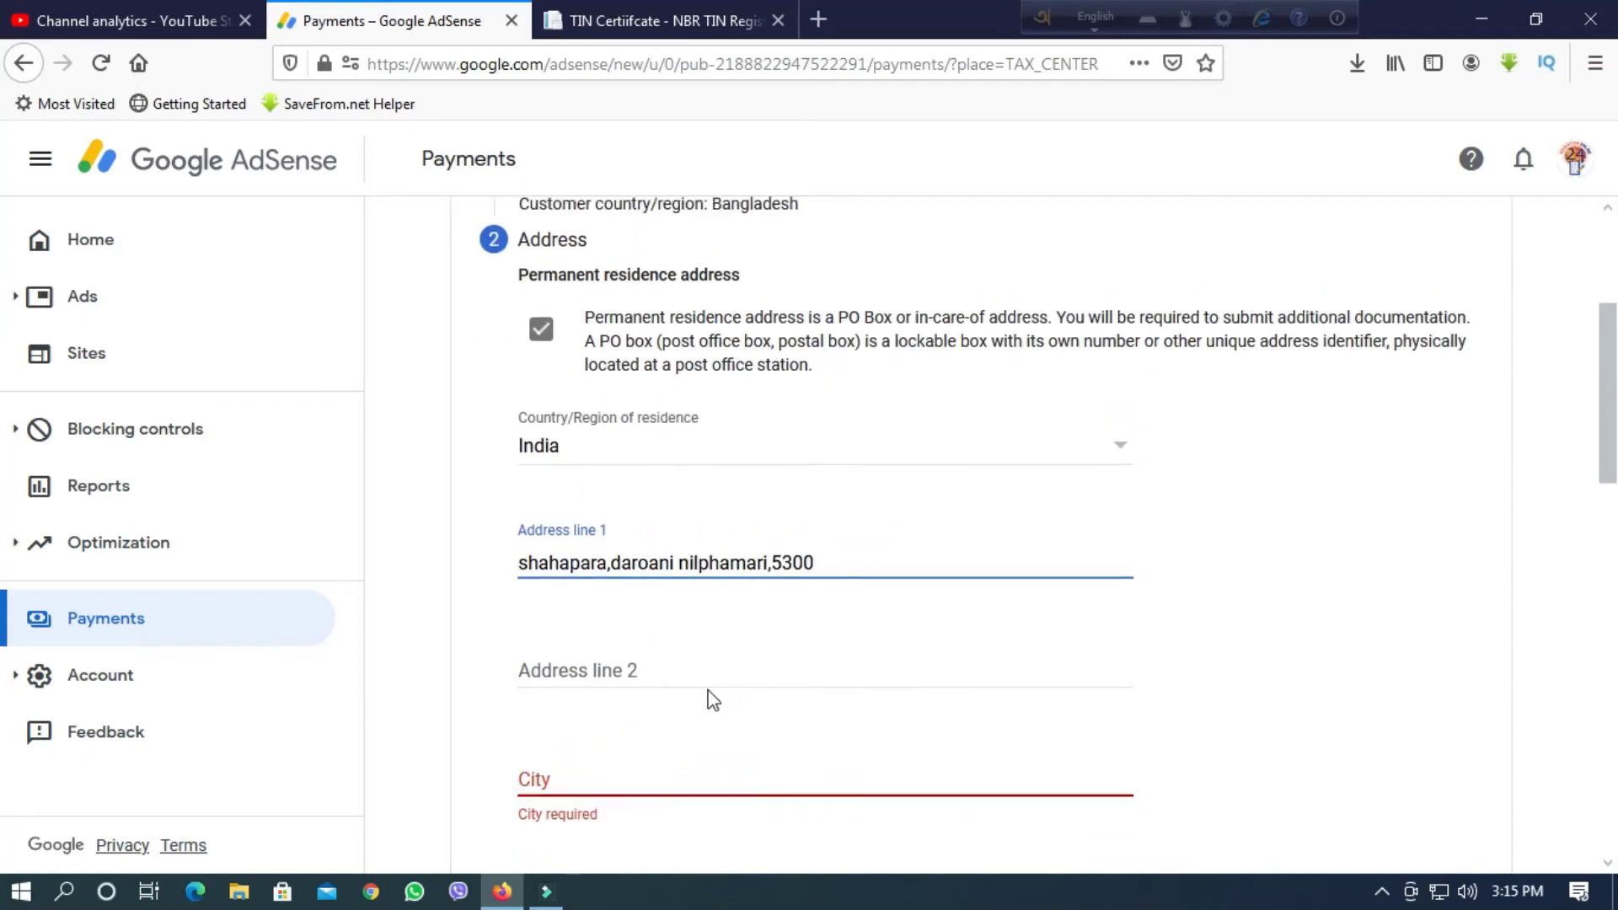
{"action": "left_click", "coordinate": [1382, 891]}
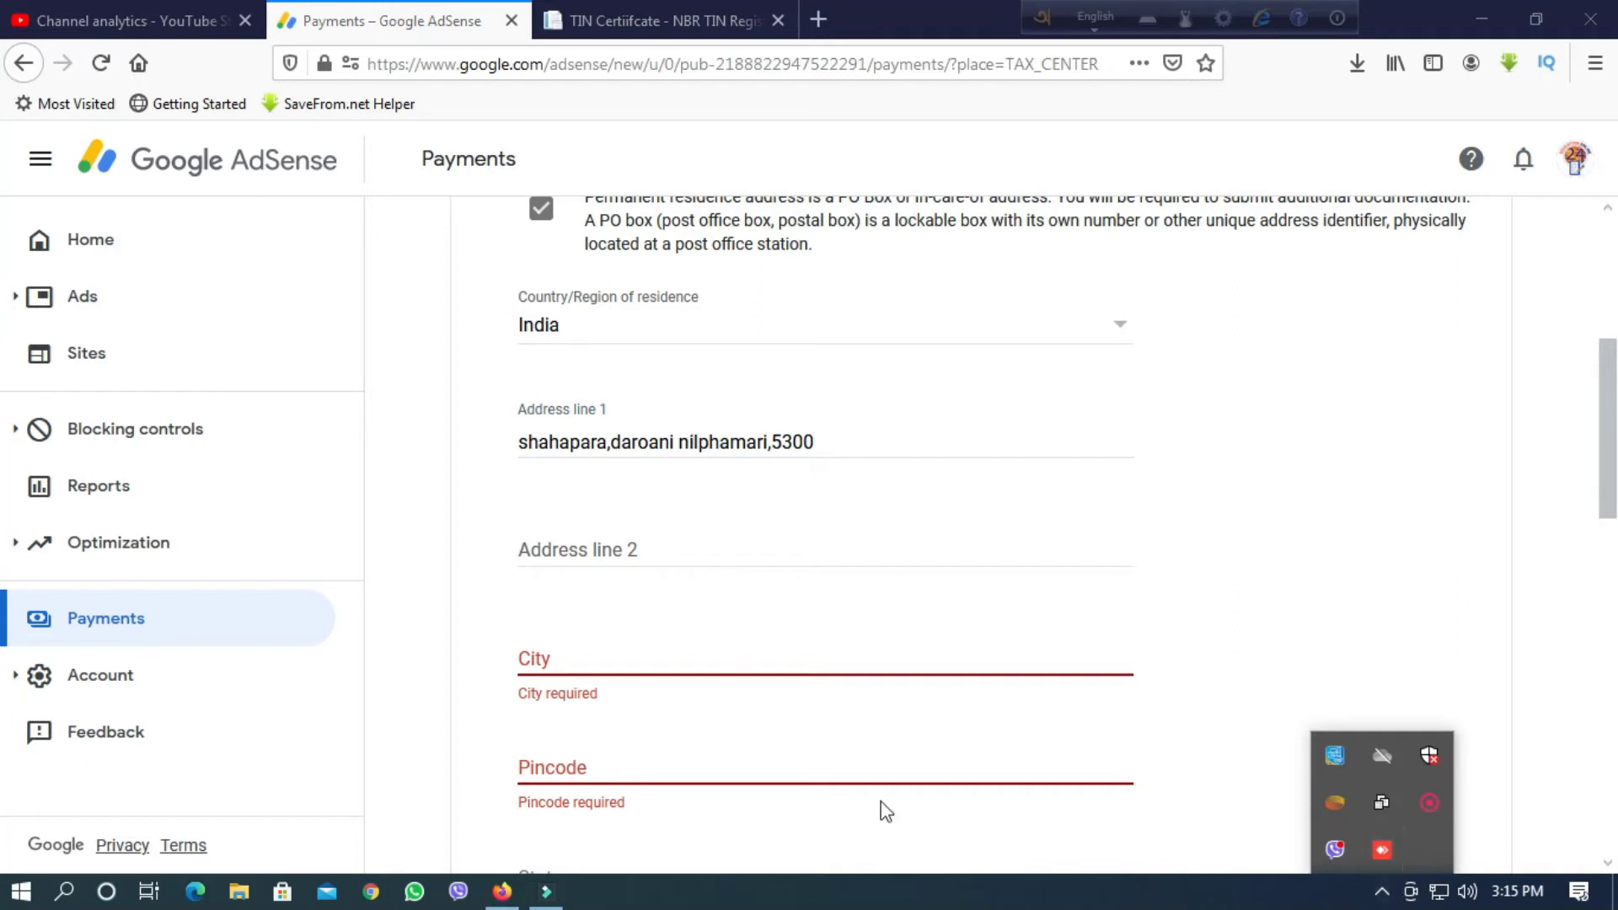
Fill in the city and pincode and choose Sikkim as the state.
{"action": "left_click", "coordinate": [543, 665]}
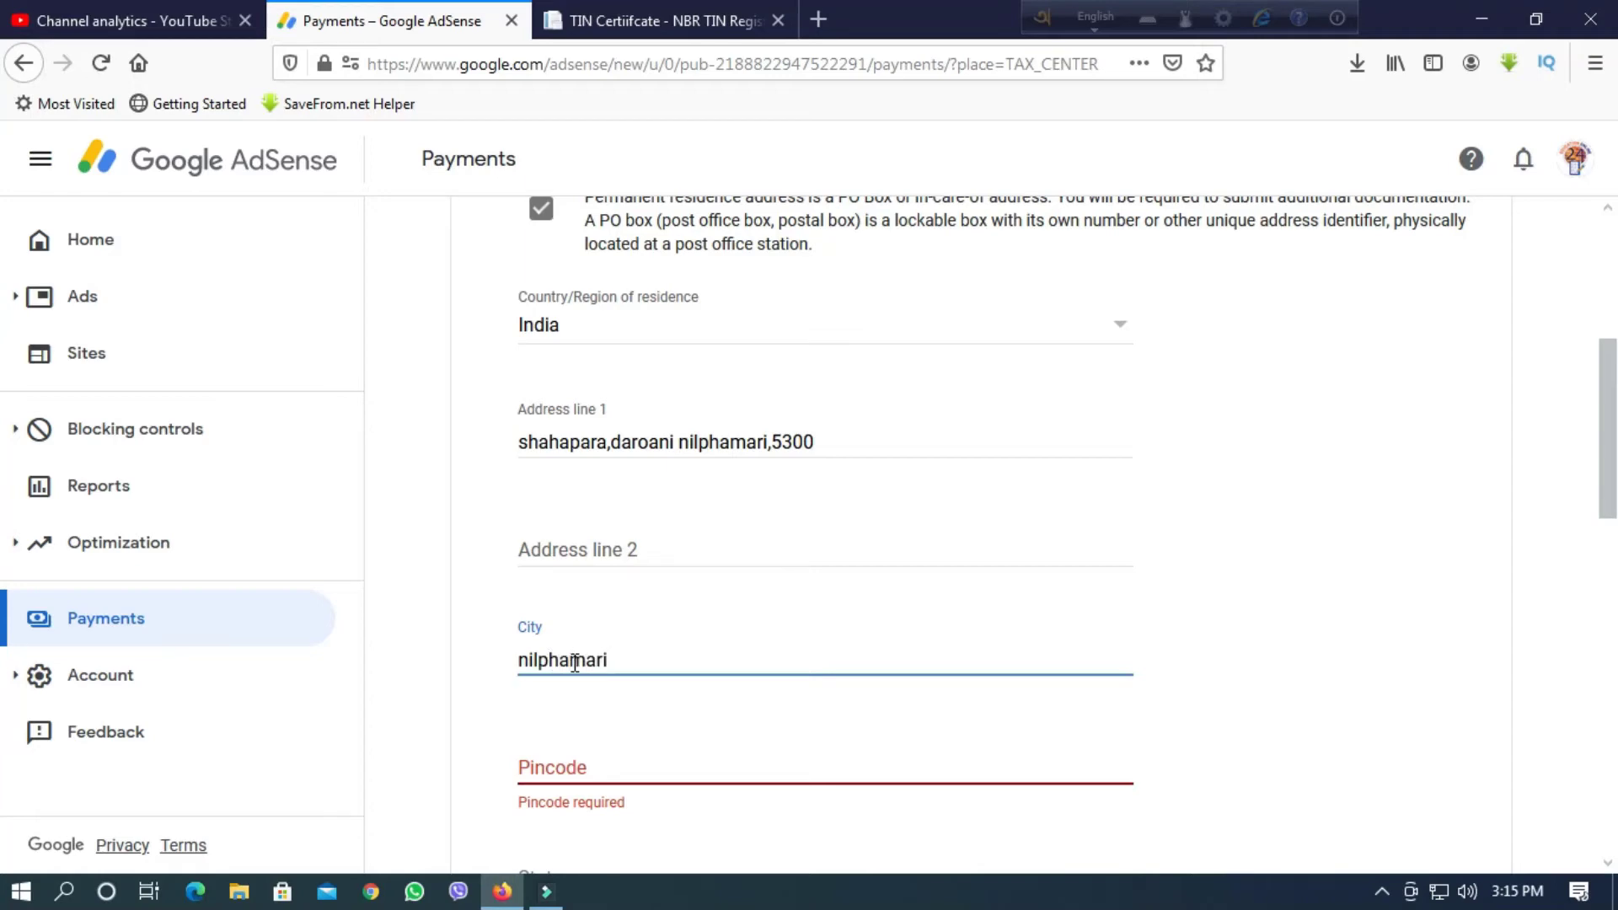
{"action": "left_click", "coordinate": [537, 765]}
{"action": "scroll", "coordinate": [723, 776], "scroll_direction": "down", "scroll_amount": 3}
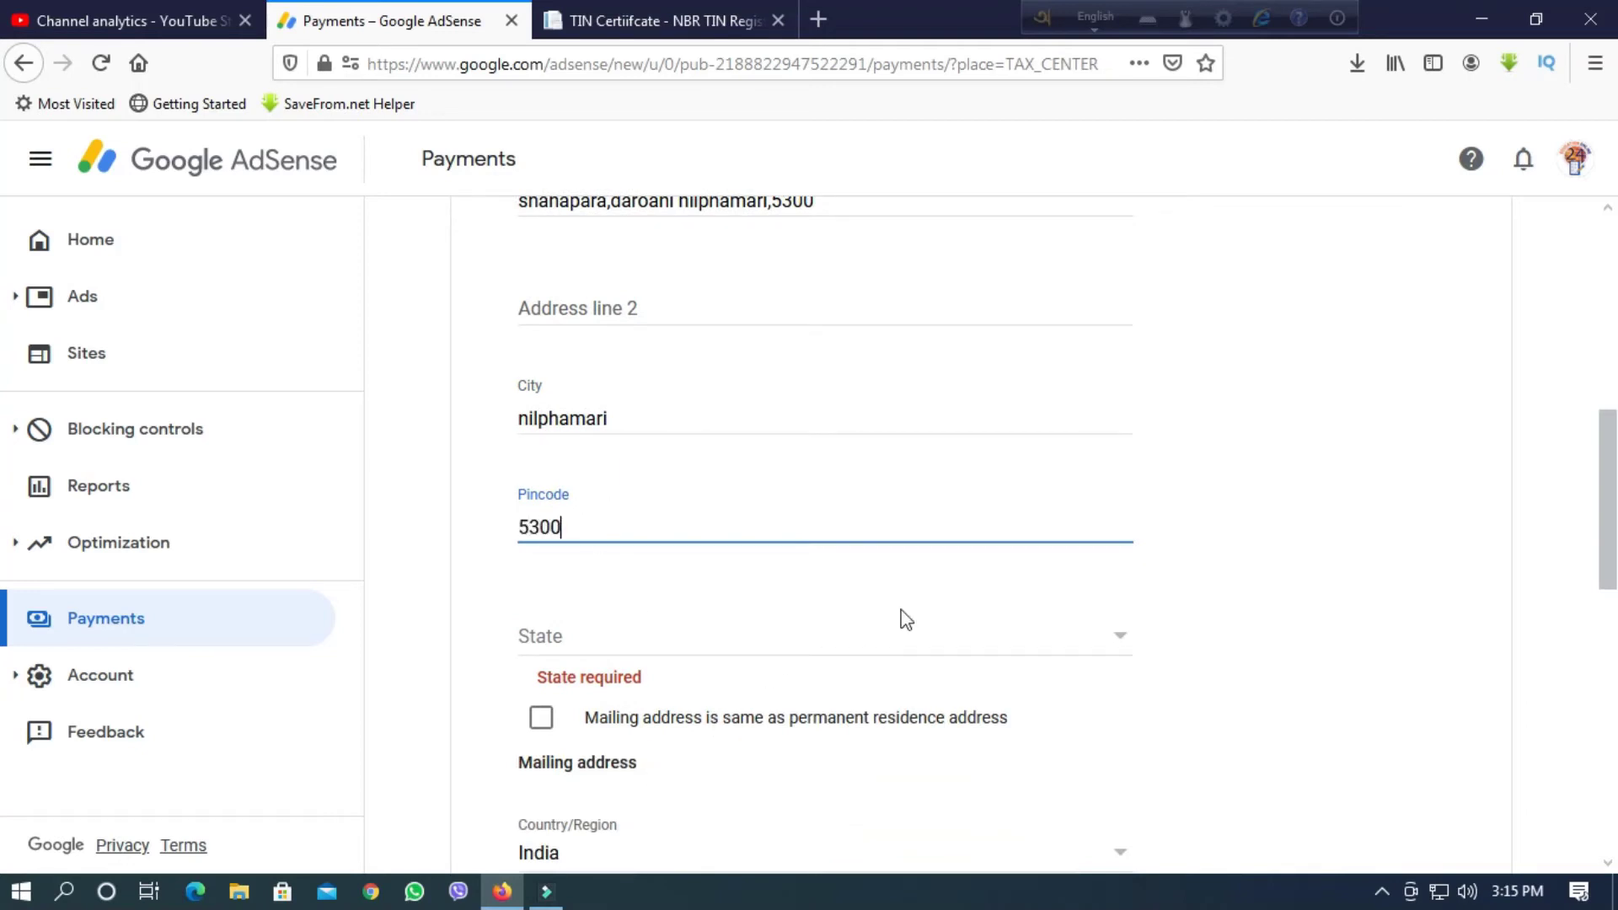
{"action": "left_click", "coordinate": [1116, 638]}
{"action": "scroll", "coordinate": [720, 679], "scroll_direction": "down", "scroll_amount": 8}
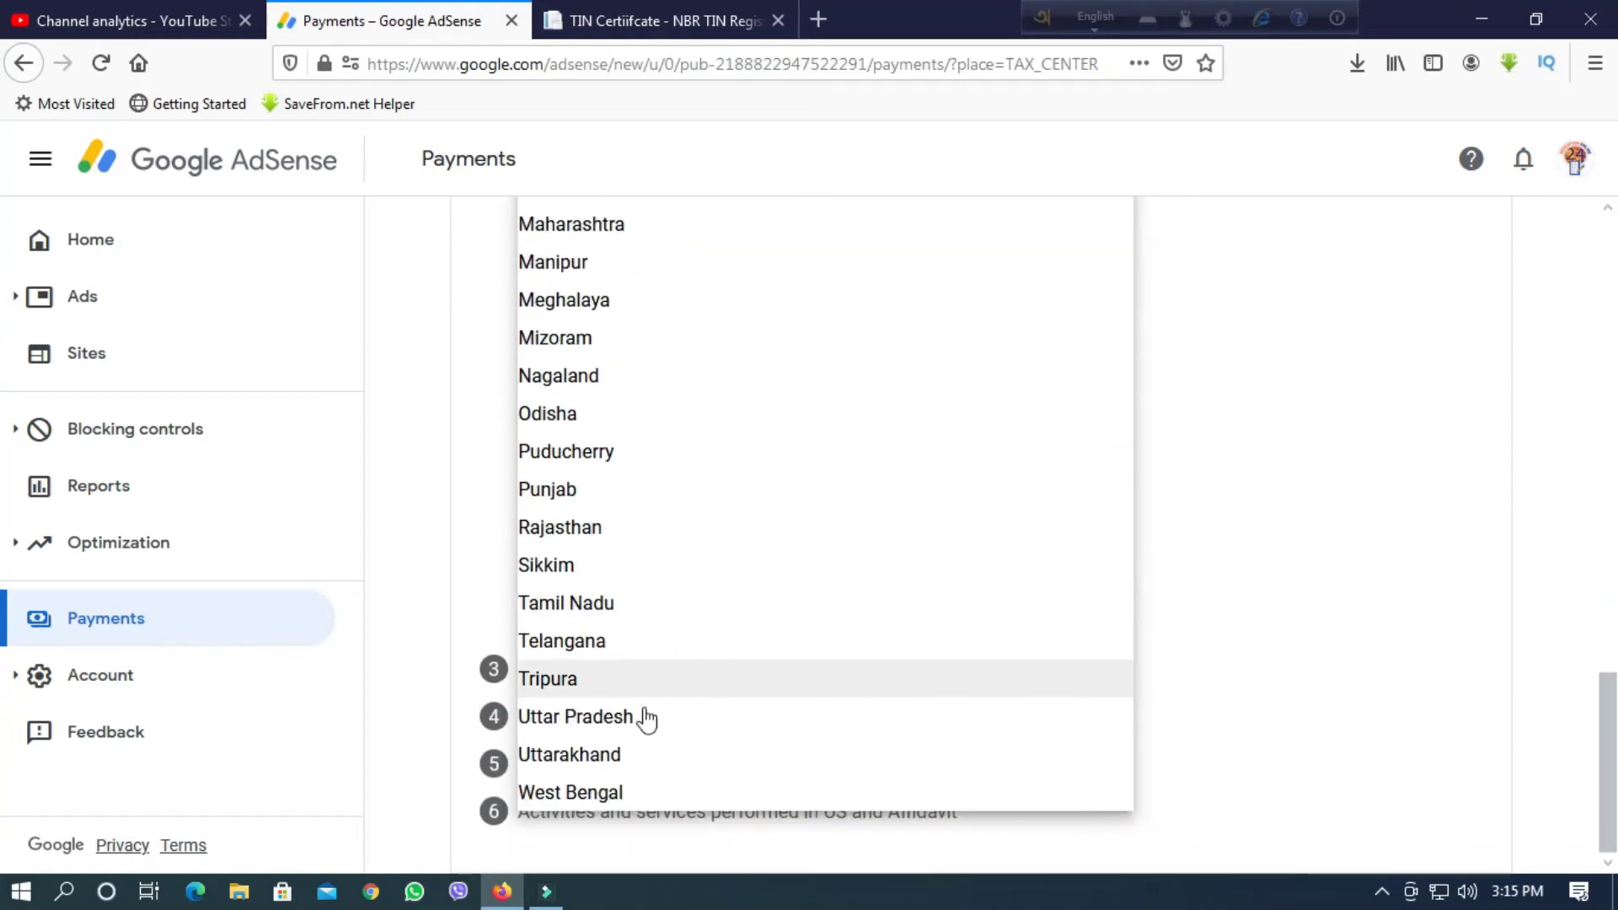
{"action": "scroll", "coordinate": [723, 704], "scroll_direction": "up", "scroll_amount": 2}
{"action": "left_click", "coordinate": [596, 684]}
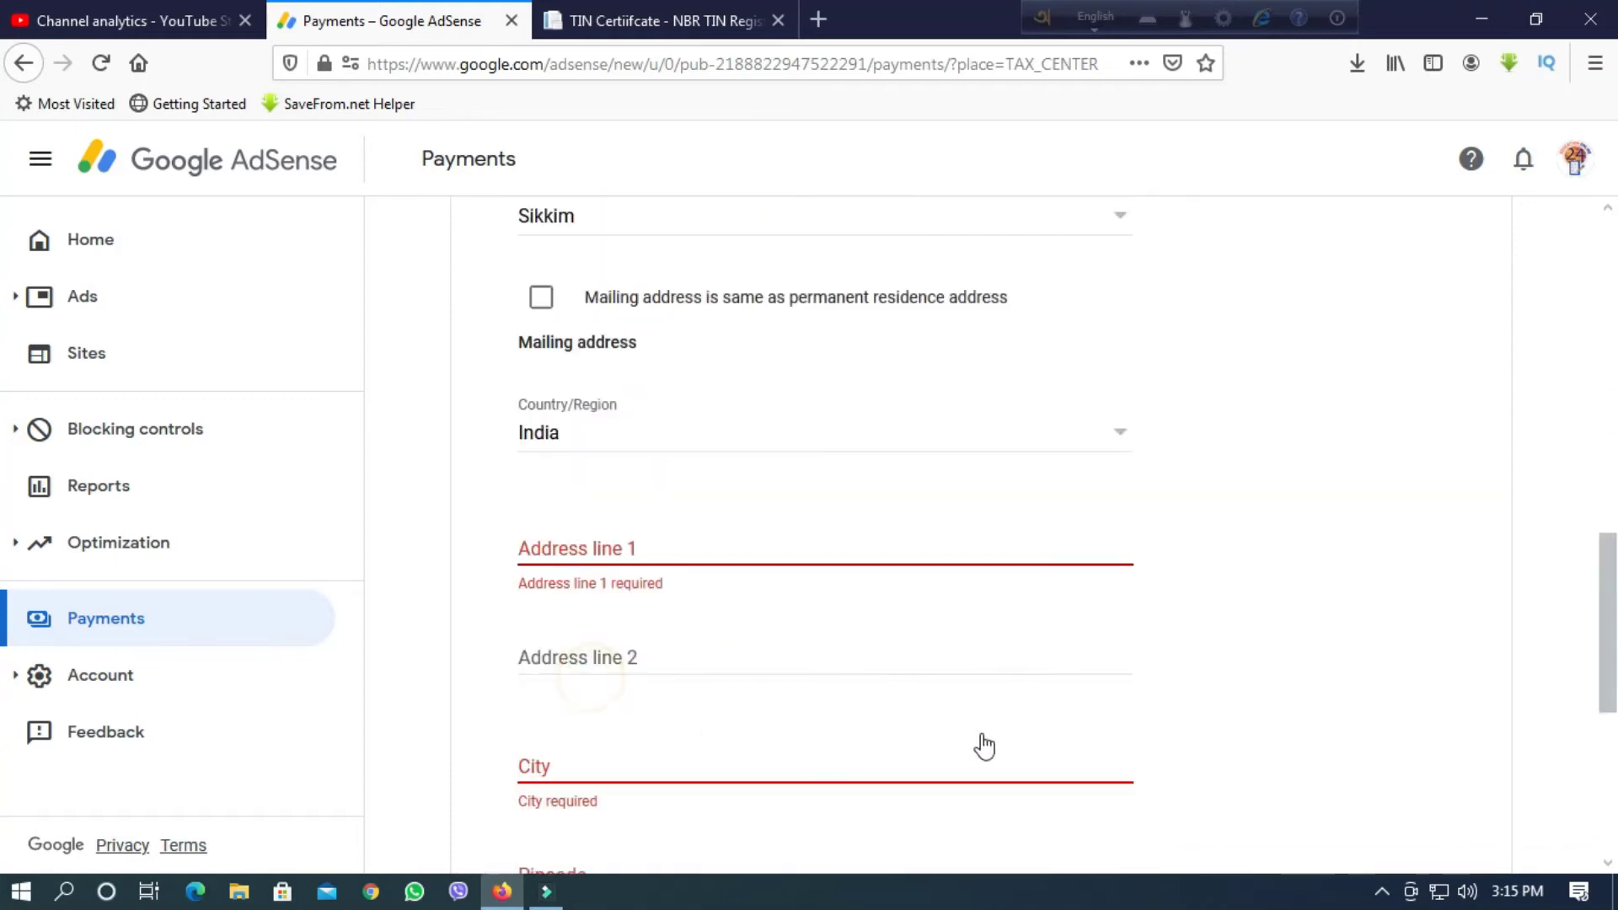
Make the mailing address the same as the permanent address and replace the pincode with 125001.
{"action": "scroll", "coordinate": [714, 548], "scroll_direction": "up", "scroll_amount": 3}
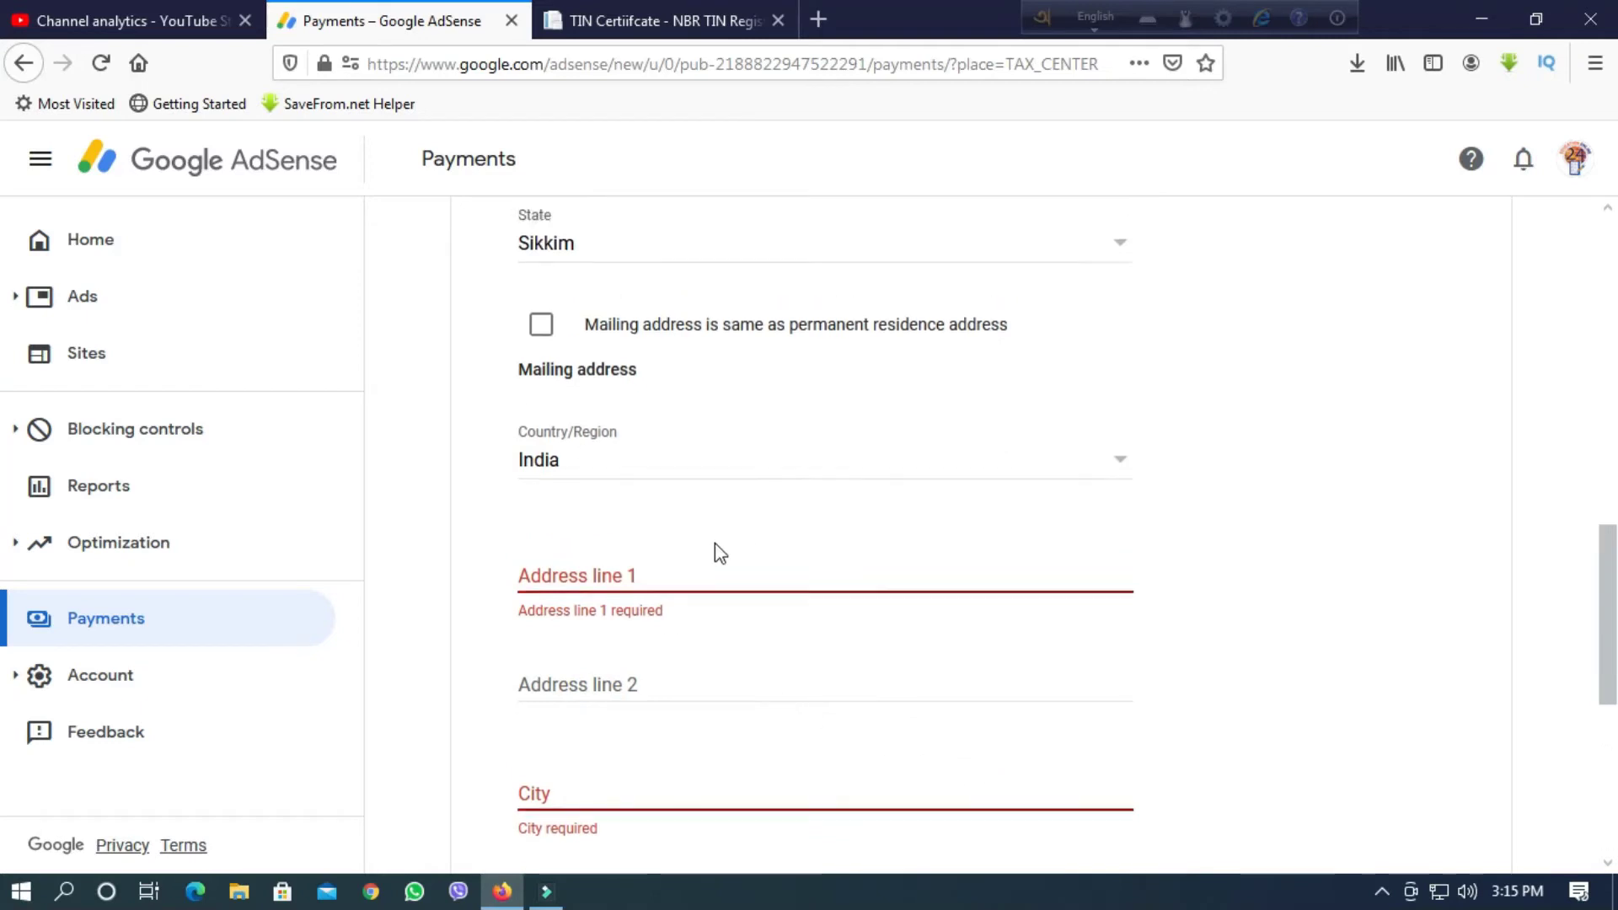
{"action": "left_click", "coordinate": [543, 542]}
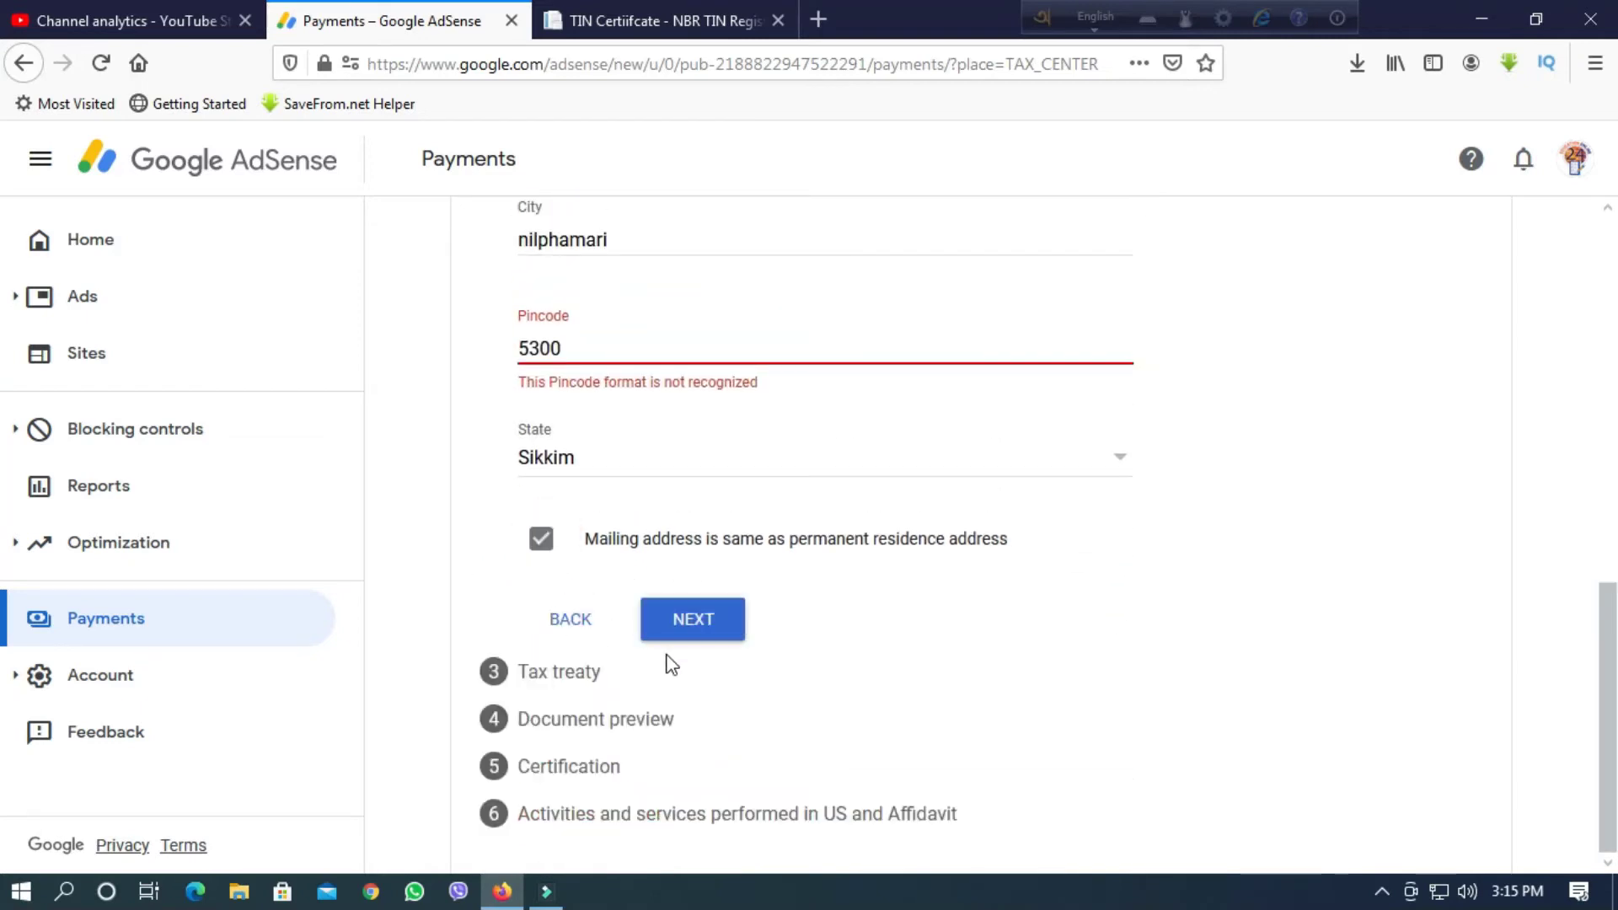
{"action": "scroll", "coordinate": [674, 684], "scroll_direction": "up", "scroll_amount": 2}
{"action": "left_click_drag", "start_coordinate": [575, 465], "coordinate": [452, 466]}
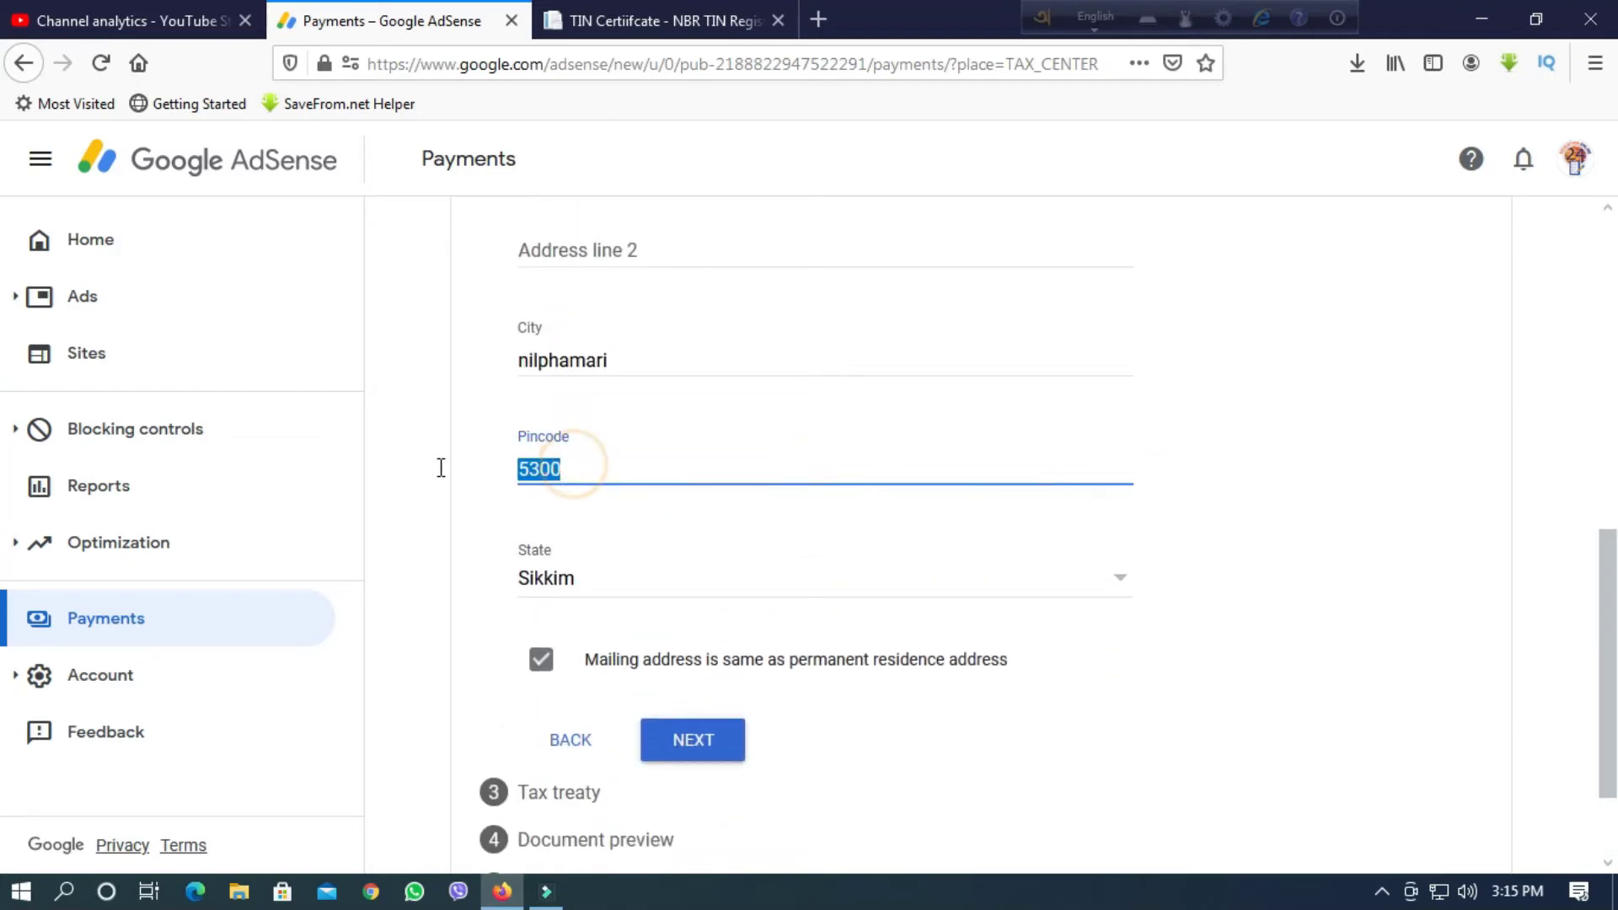
{"action": "type", "text": "12500"}
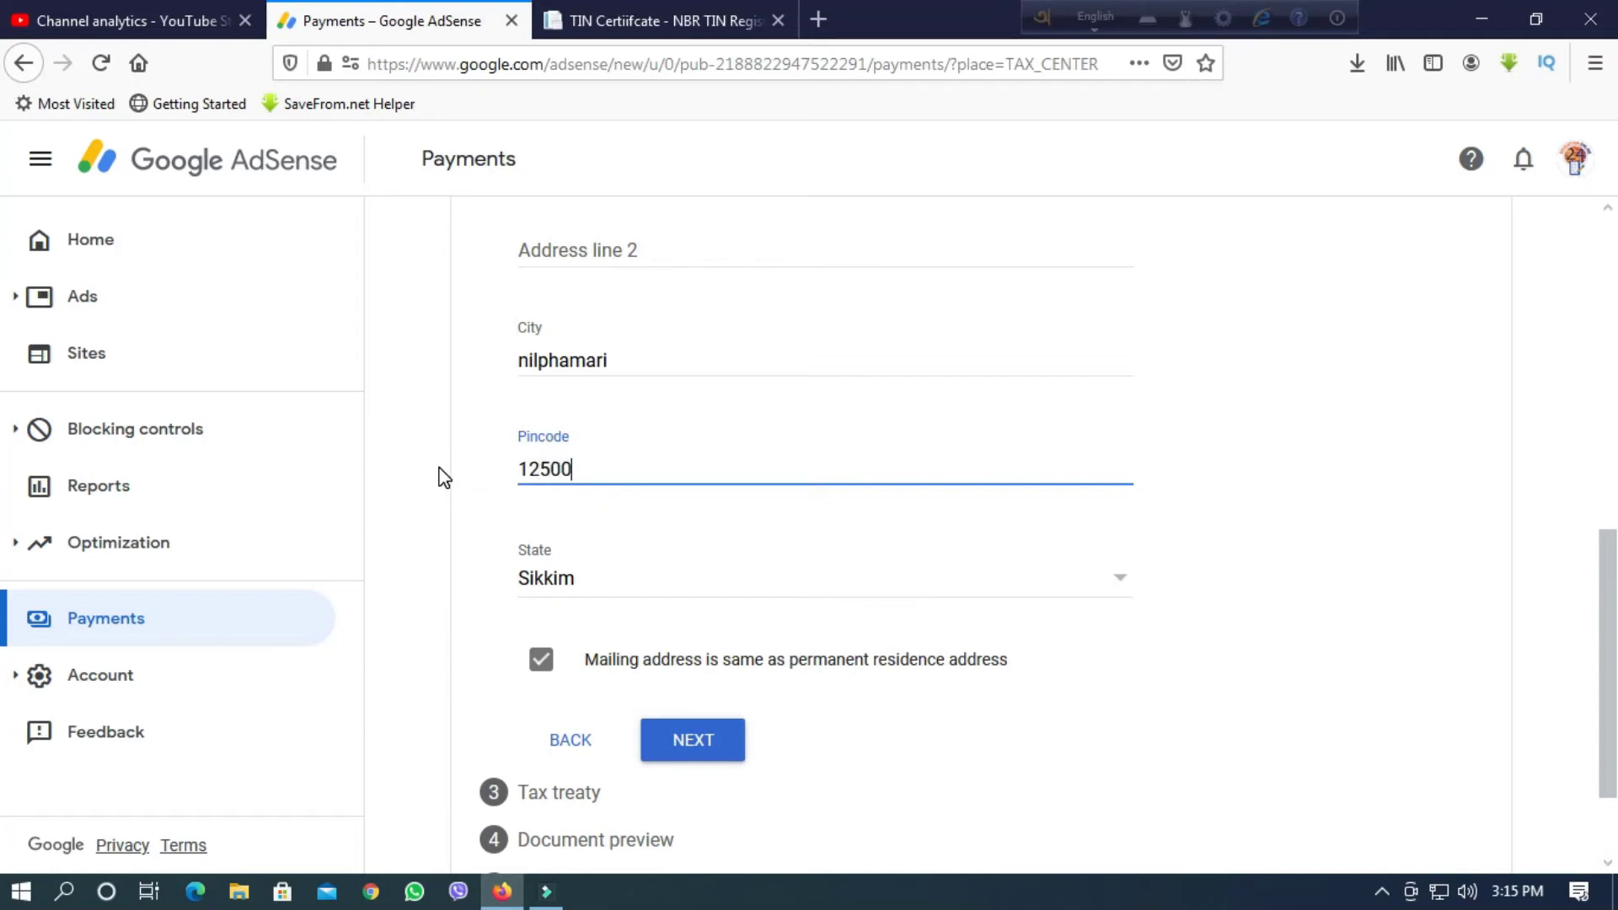
{"action": "type", "text": "1"}
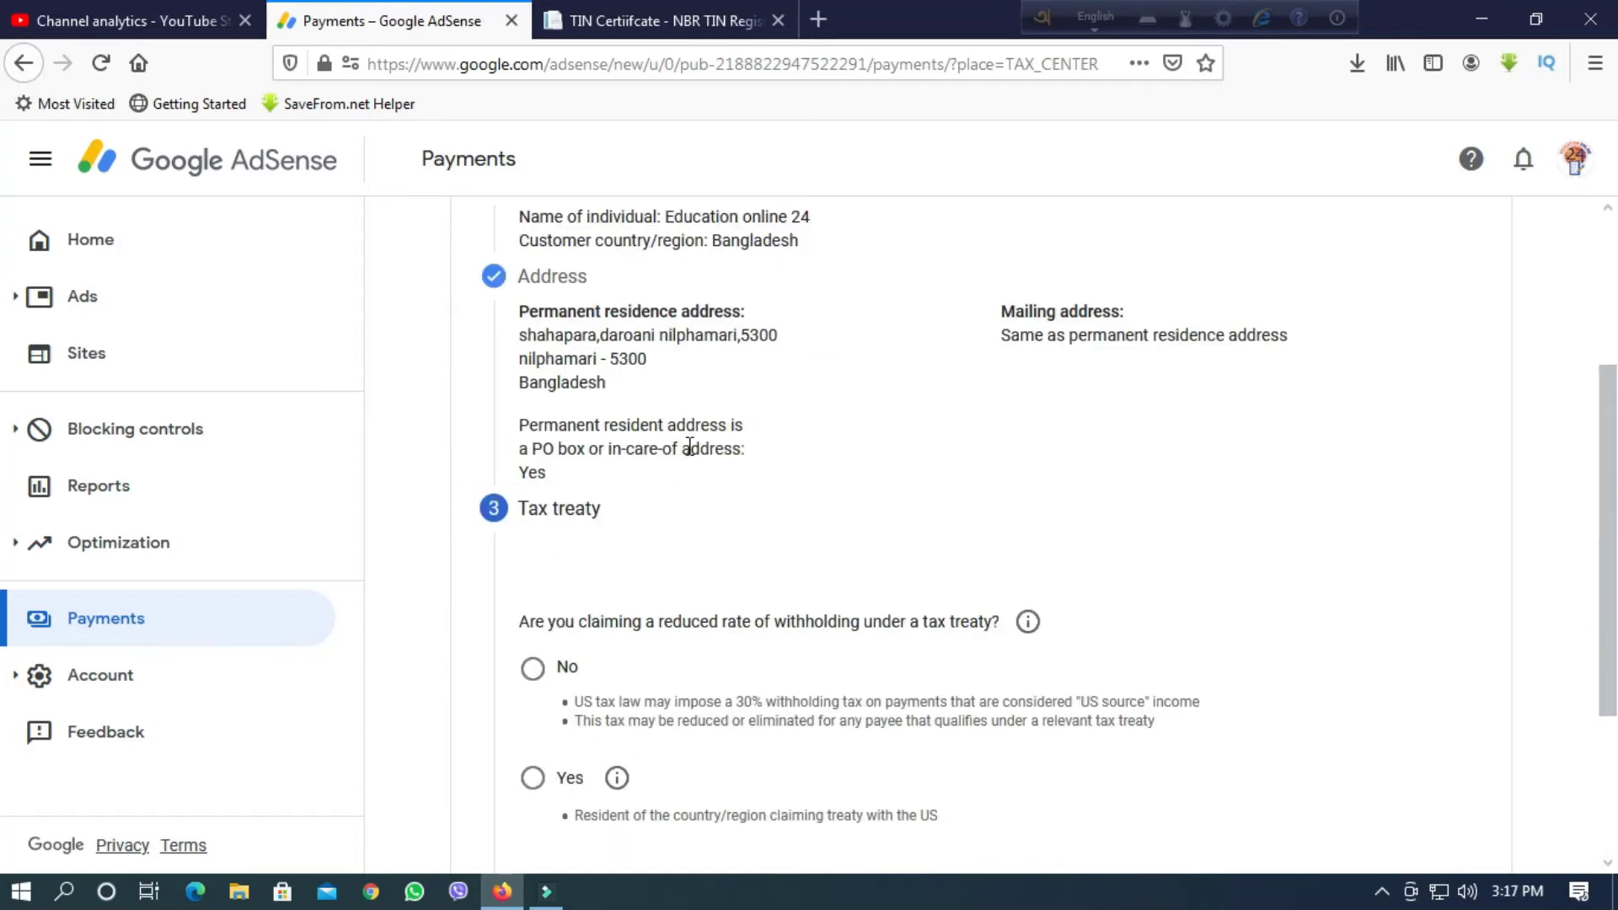
{"action": "scroll", "coordinate": [649, 519], "scroll_direction": "down", "scroll_amount": 2}
{"action": "scroll", "coordinate": [590, 467], "scroll_direction": "up", "scroll_amount": 1}
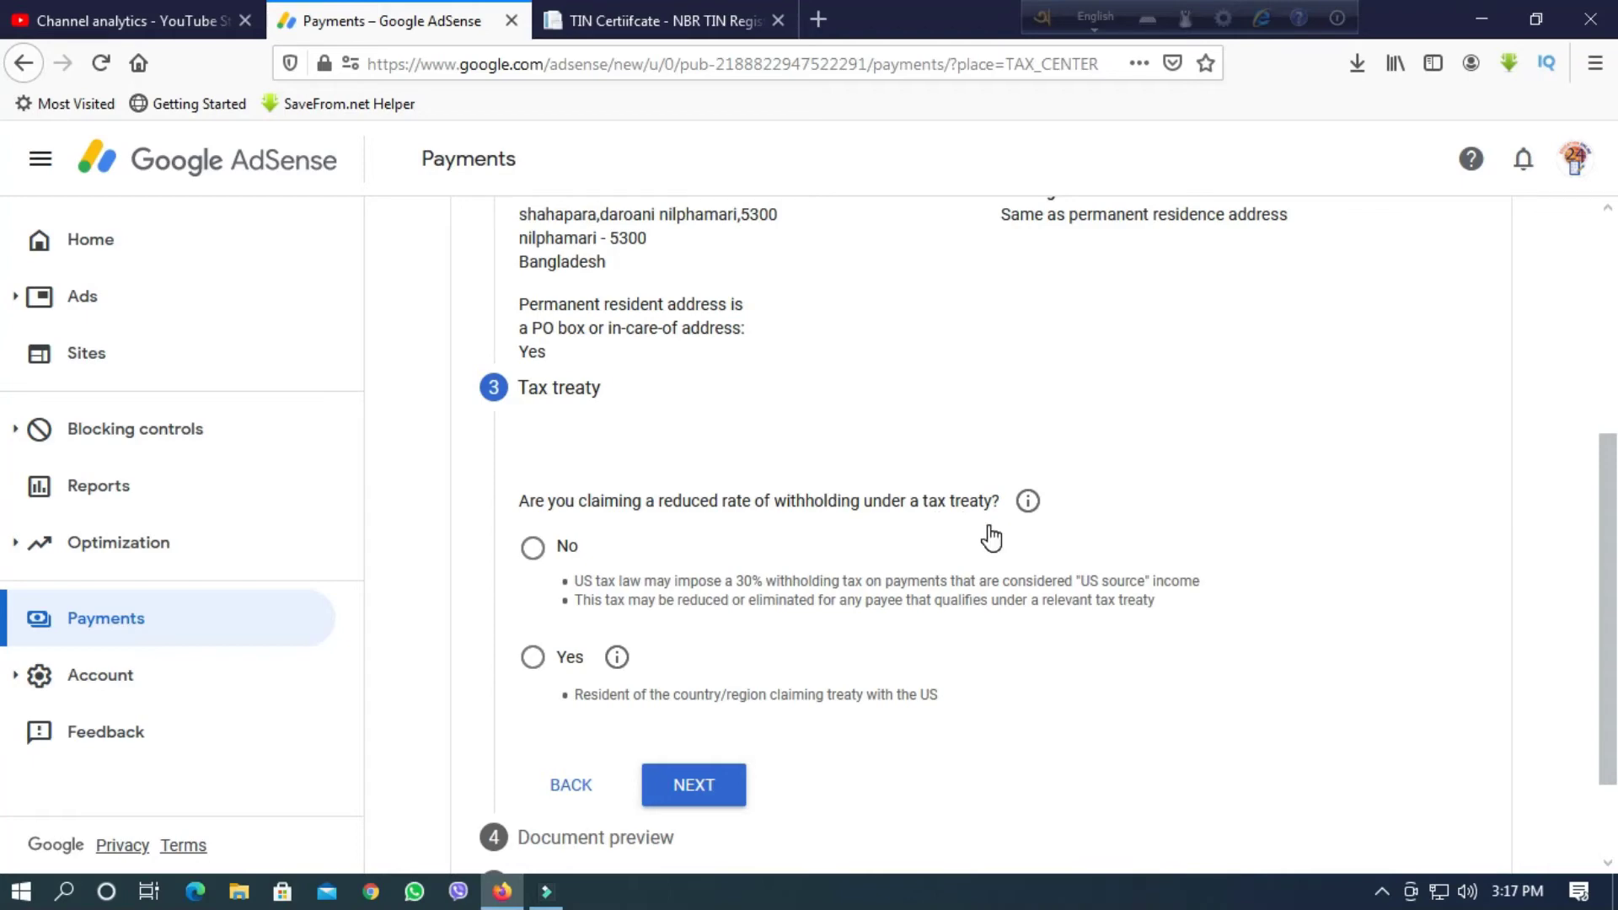
{"action": "scroll", "coordinate": [966, 520], "scroll_direction": "up", "scroll_amount": 3}
{"action": "scroll", "coordinate": [967, 524], "scroll_direction": "down", "scroll_amount": 1}
{"action": "scroll", "coordinate": [961, 524], "scroll_direction": "up", "scroll_amount": 3}
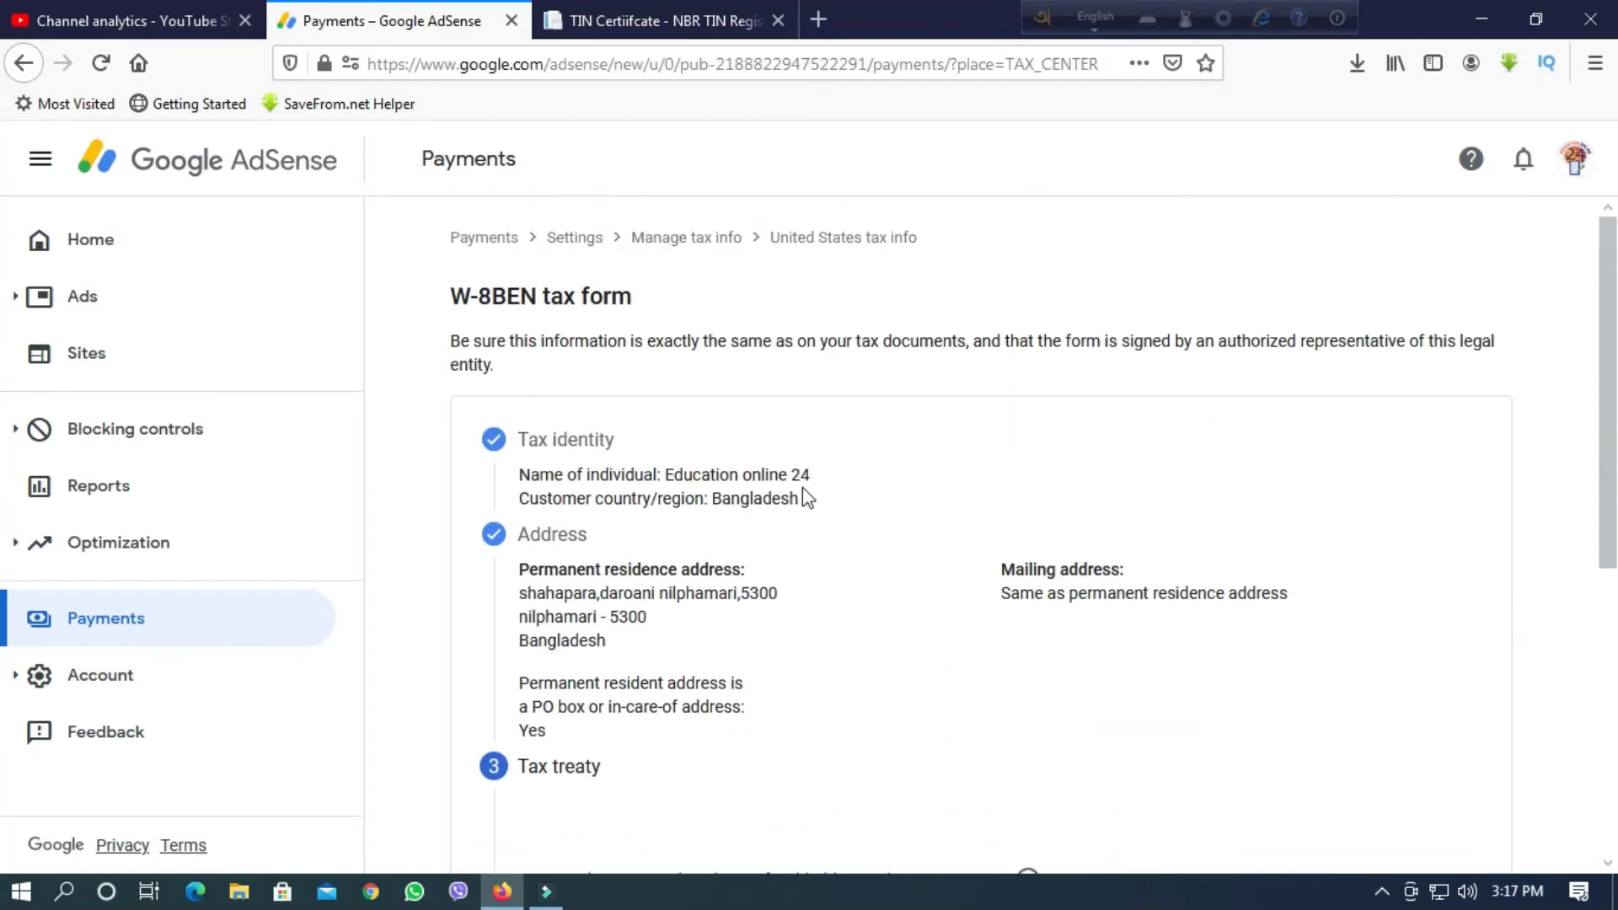
{"action": "scroll", "coordinate": [823, 481], "scroll_direction": "down", "scroll_amount": 6}
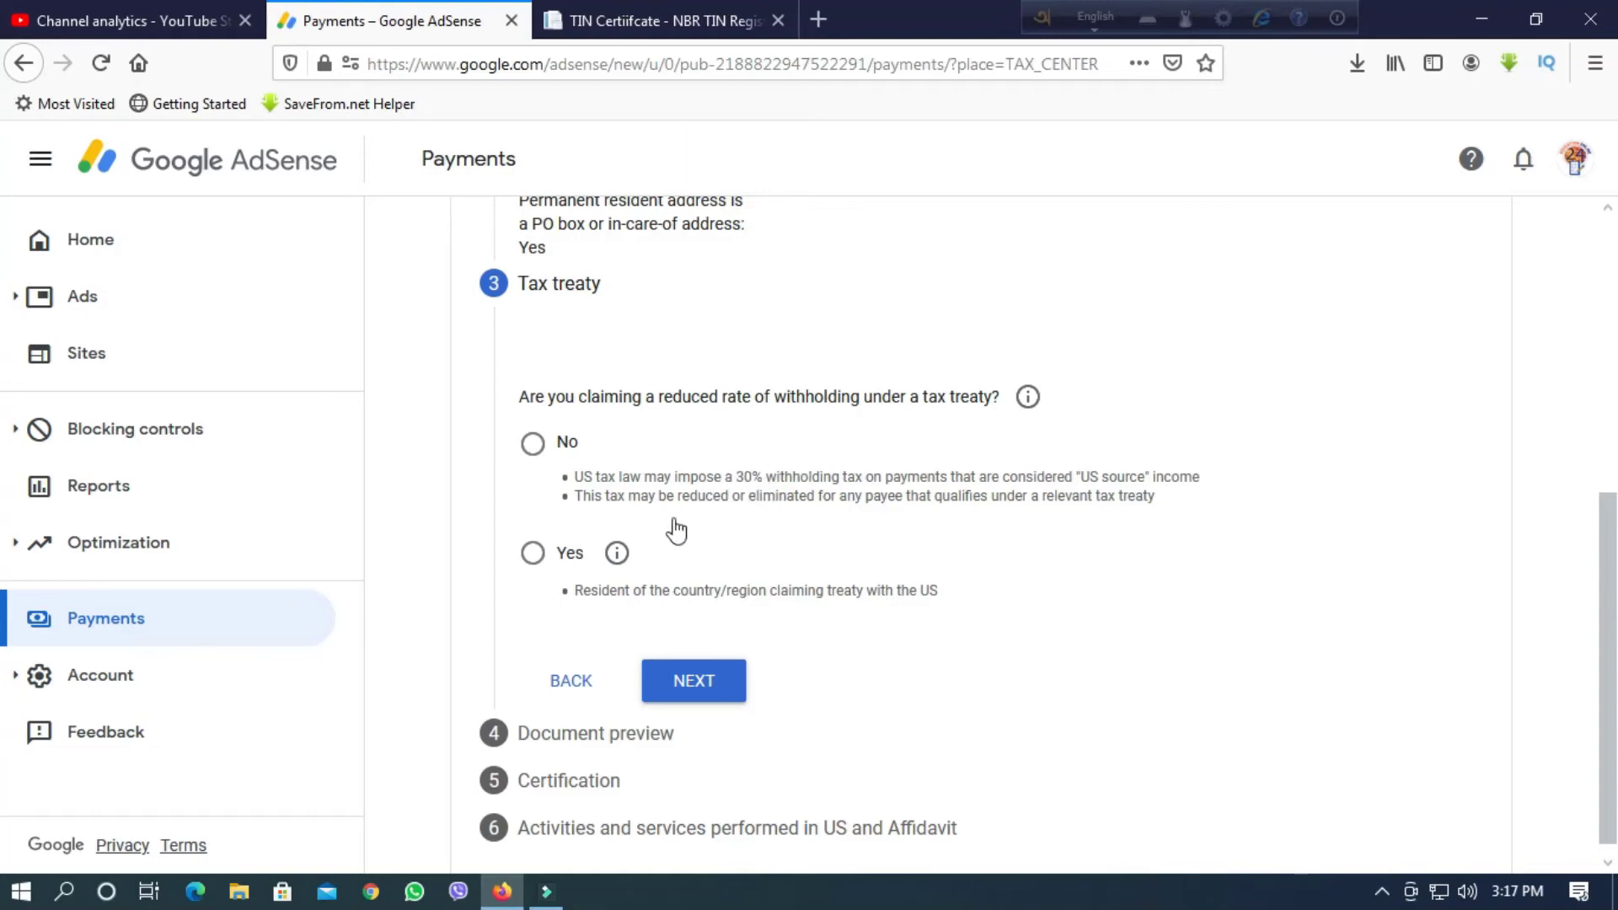
Claim a reduced treaty withholding rate with Bangladesh as the treaty country.
{"action": "left_click", "coordinate": [533, 553]}
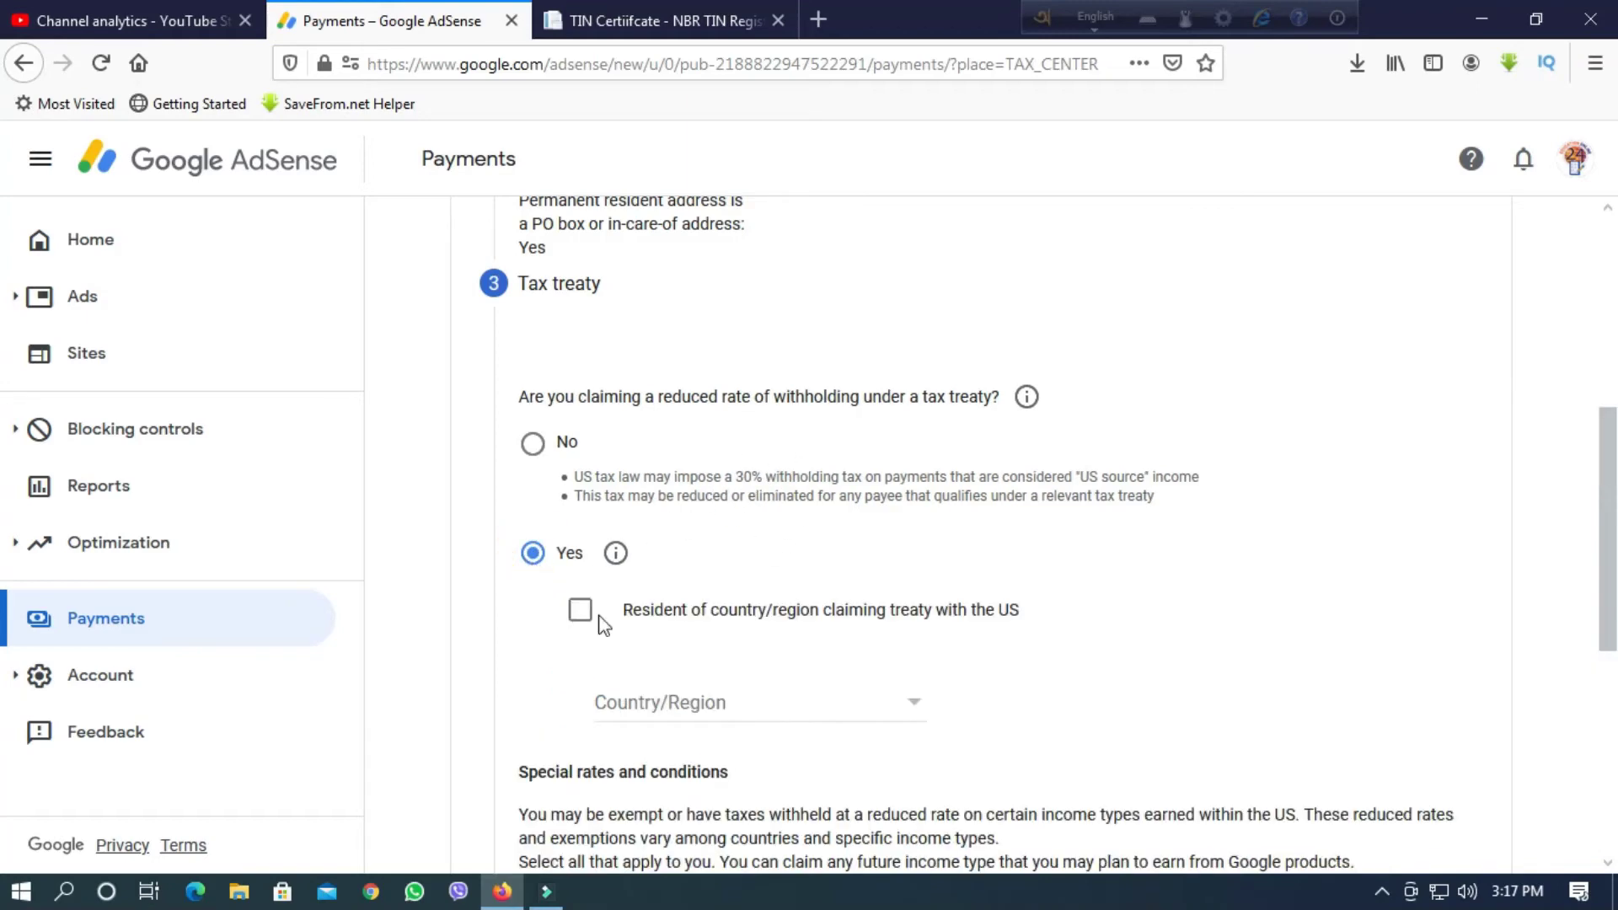
{"action": "scroll", "coordinate": [603, 624], "scroll_direction": "down", "scroll_amount": 3}
{"action": "left_click", "coordinate": [910, 463]}
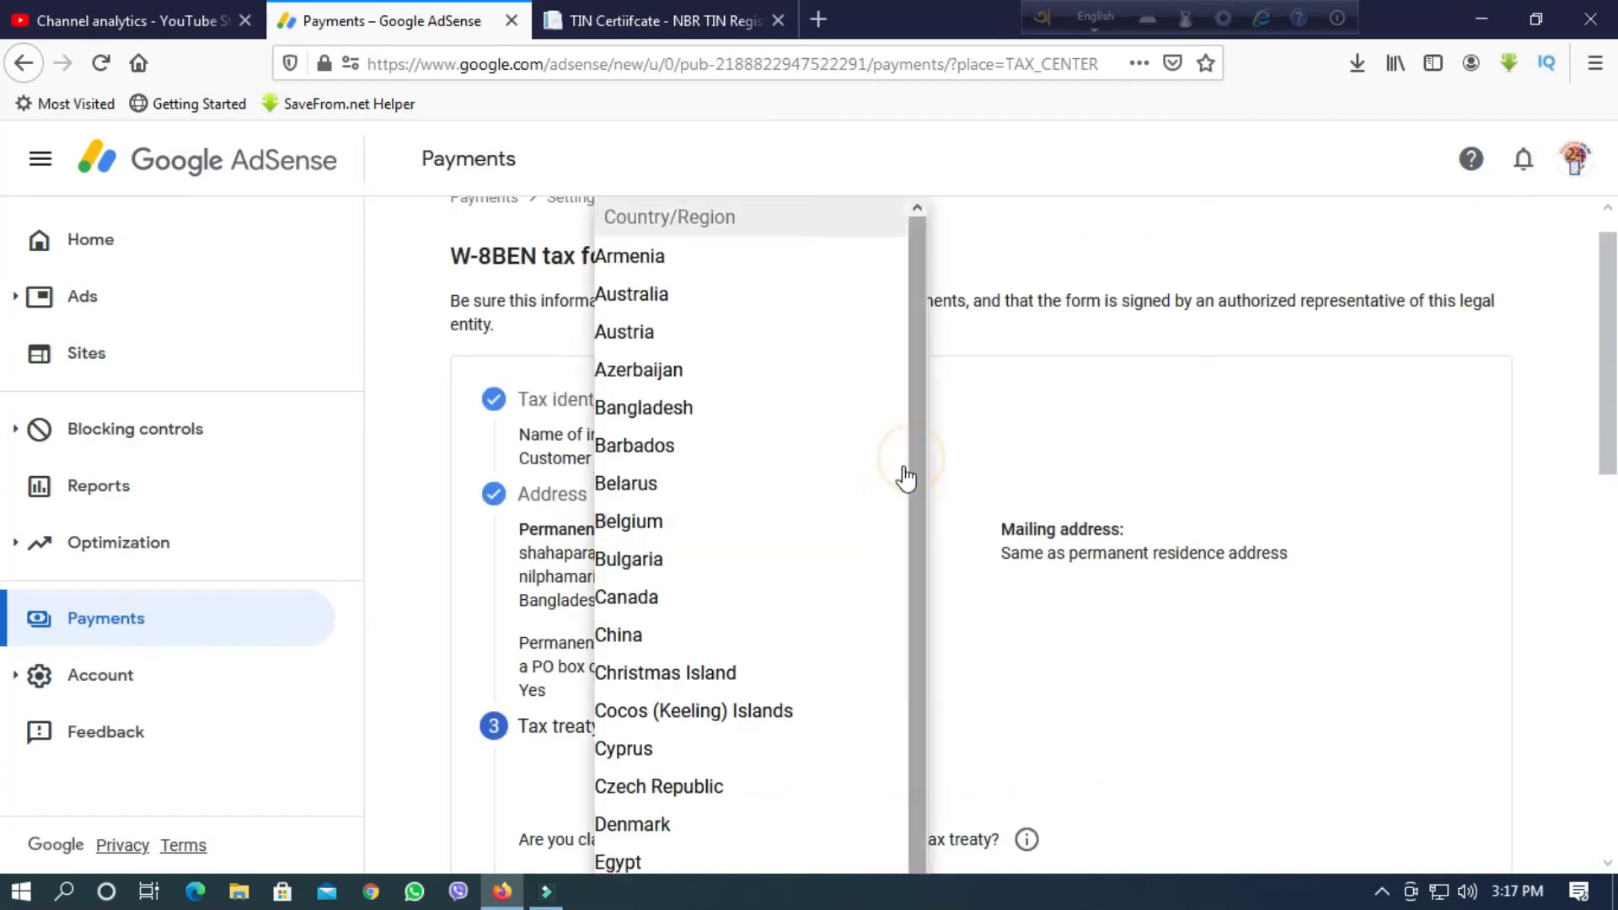
{"action": "scroll", "coordinate": [668, 639], "scroll_direction": "down", "scroll_amount": 3}
{"action": "scroll", "coordinate": [668, 630], "scroll_direction": "up", "scroll_amount": 3}
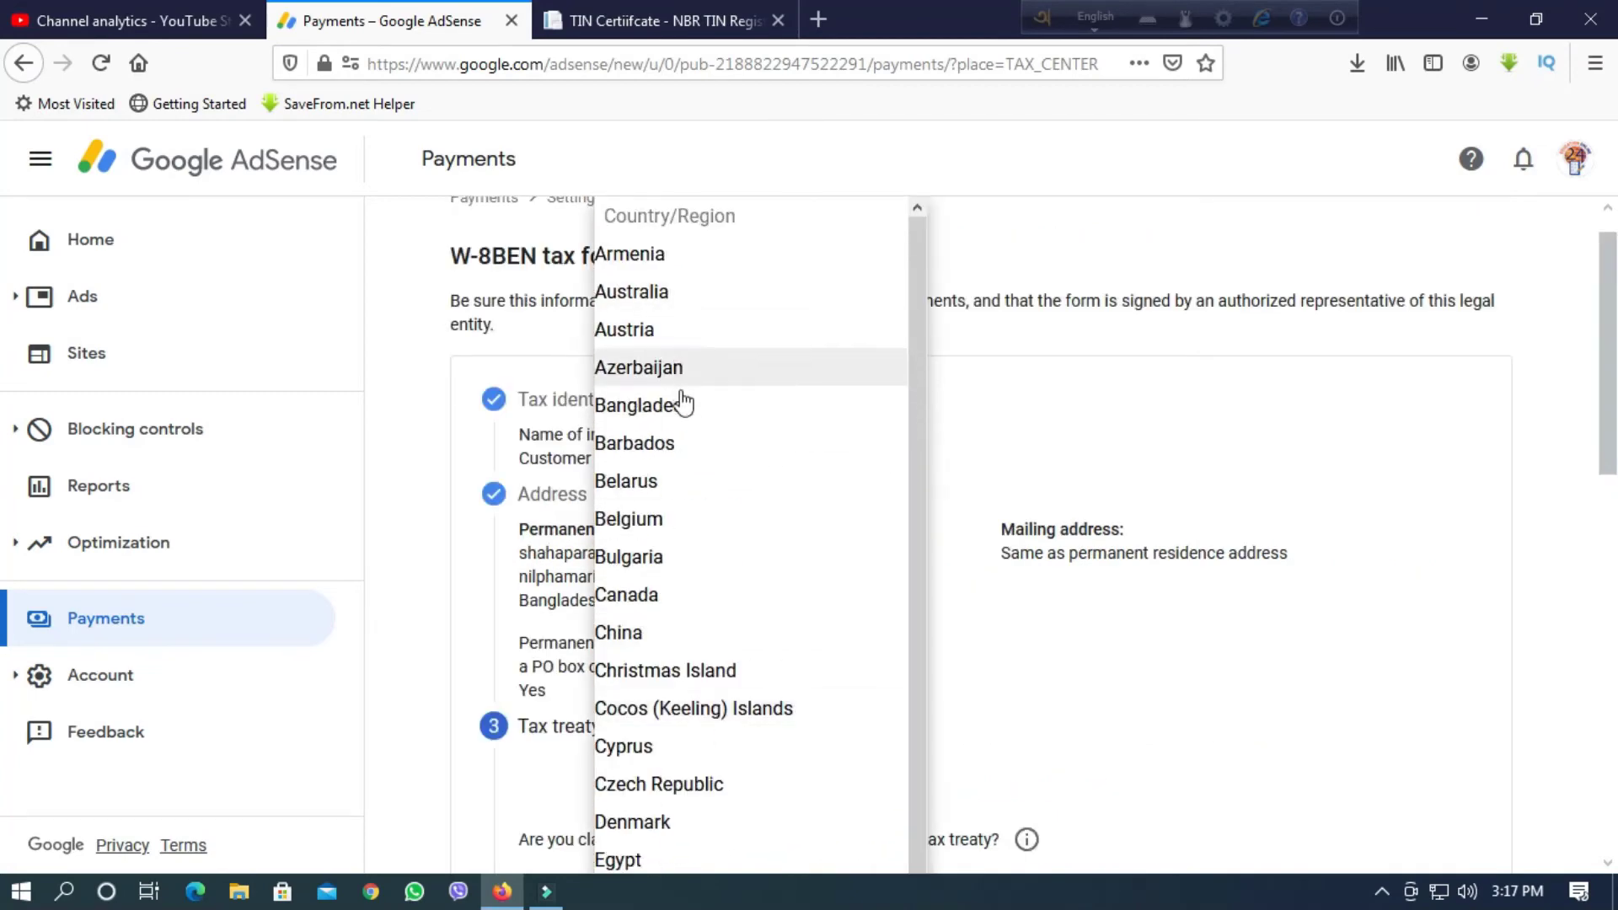
{"action": "left_click", "coordinate": [903, 417]}
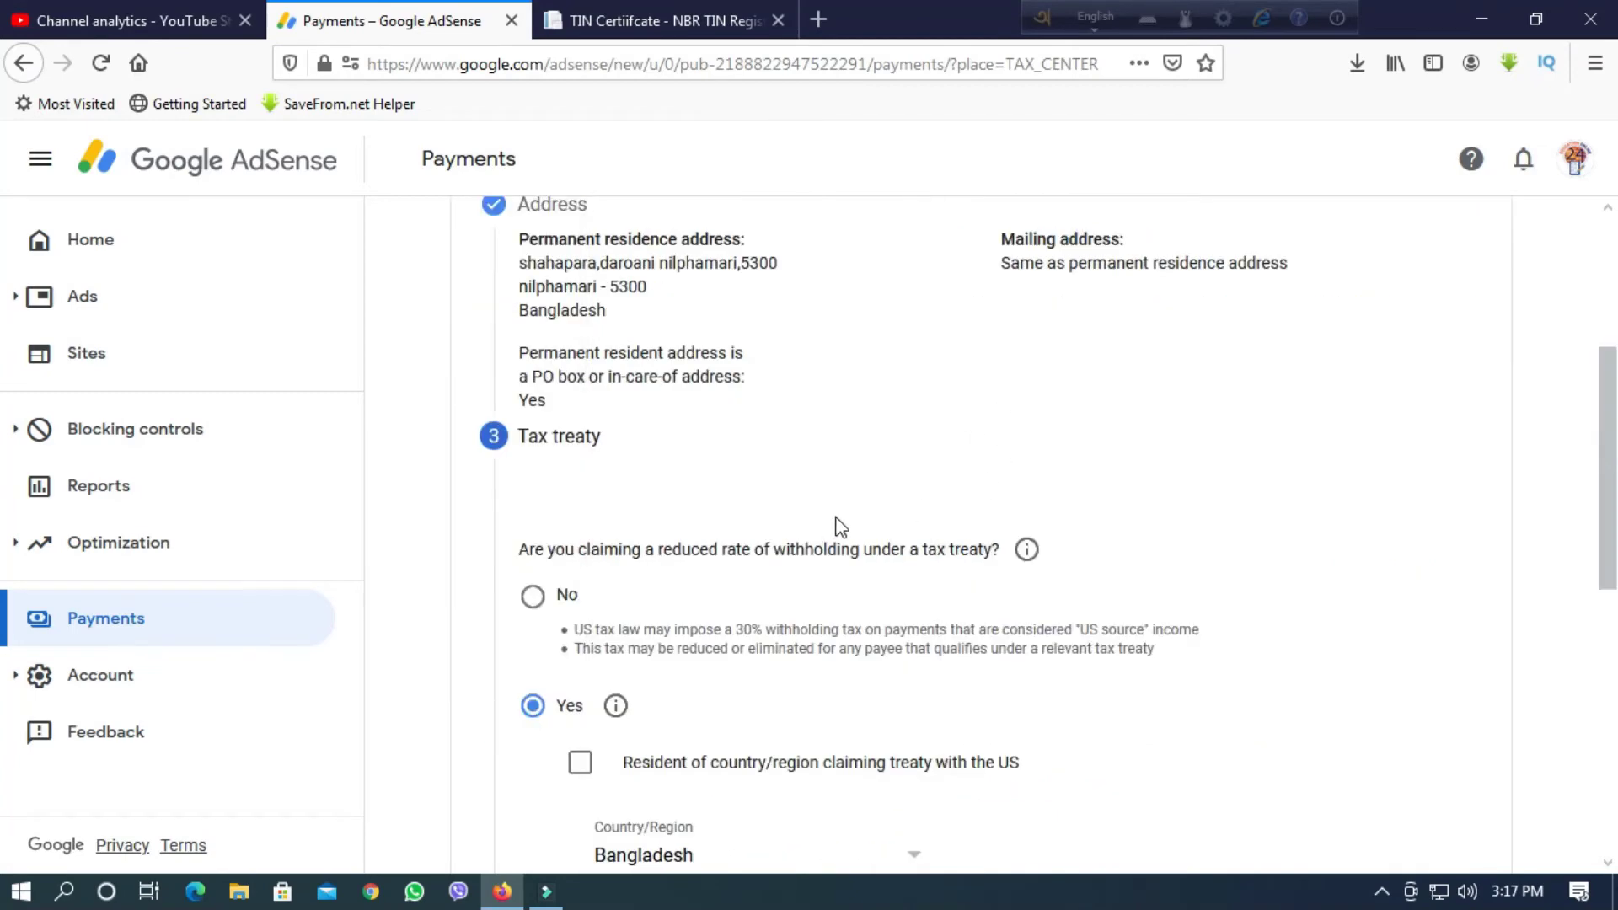
{"action": "scroll", "coordinate": [839, 525], "scroll_direction": "down", "scroll_amount": 4}
{"action": "scroll", "coordinate": [838, 525], "scroll_direction": "up", "scroll_amount": 4}
{"action": "scroll", "coordinate": [838, 525], "scroll_direction": "down", "scroll_amount": 7}
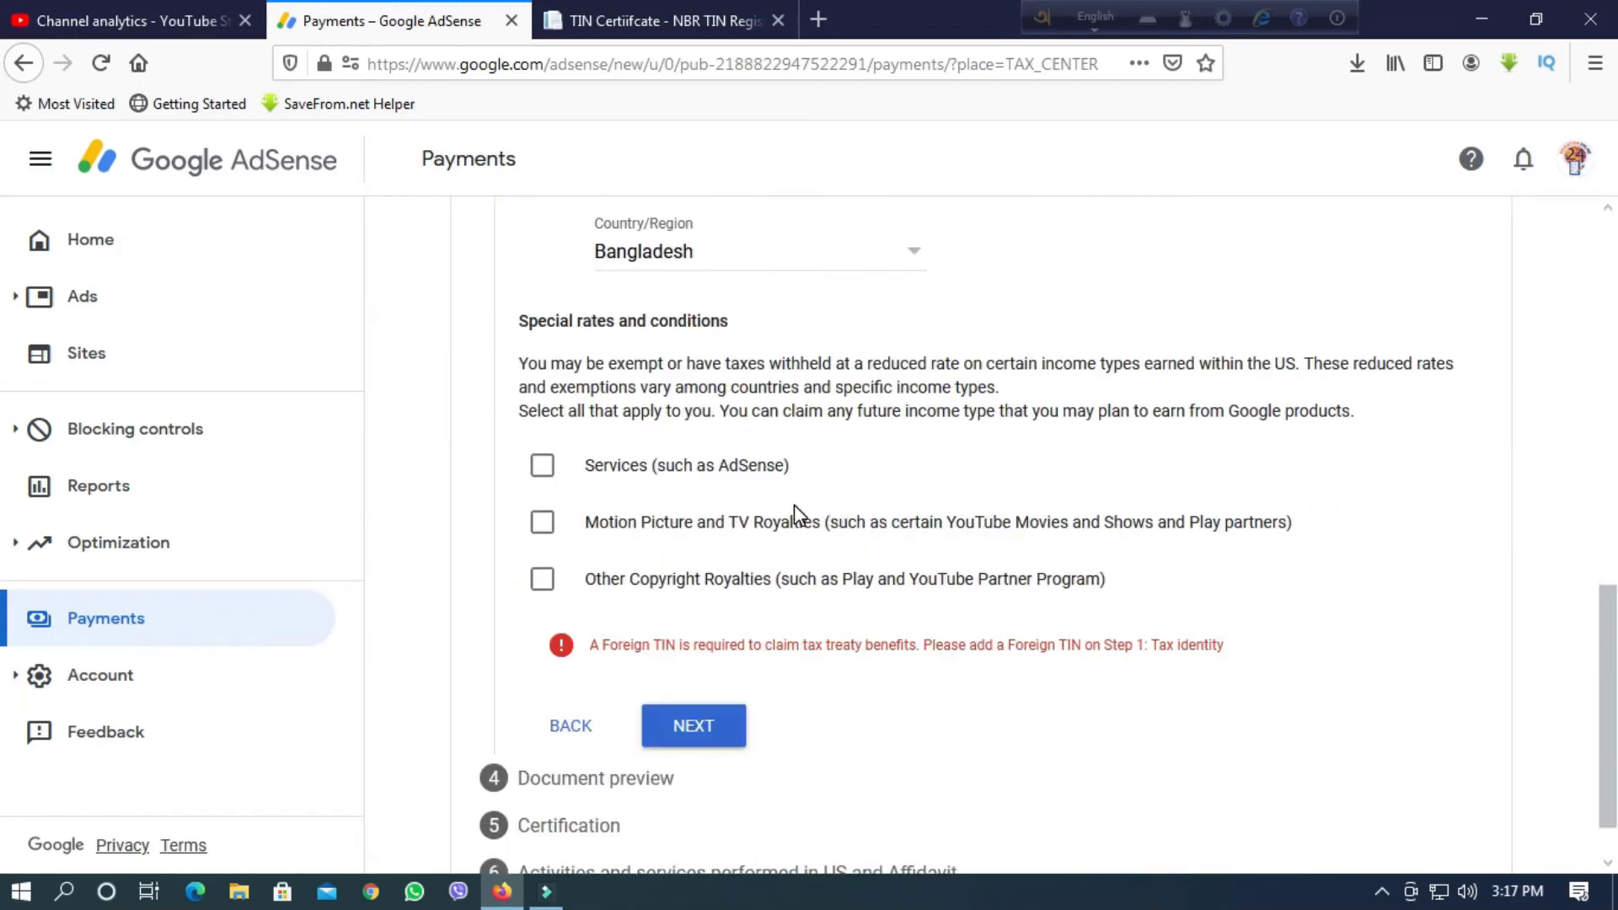
{"action": "scroll", "coordinate": [793, 514], "scroll_direction": "up", "scroll_amount": 2}
{"action": "scroll", "coordinate": [775, 674], "scroll_direction": "up", "scroll_amount": 3}
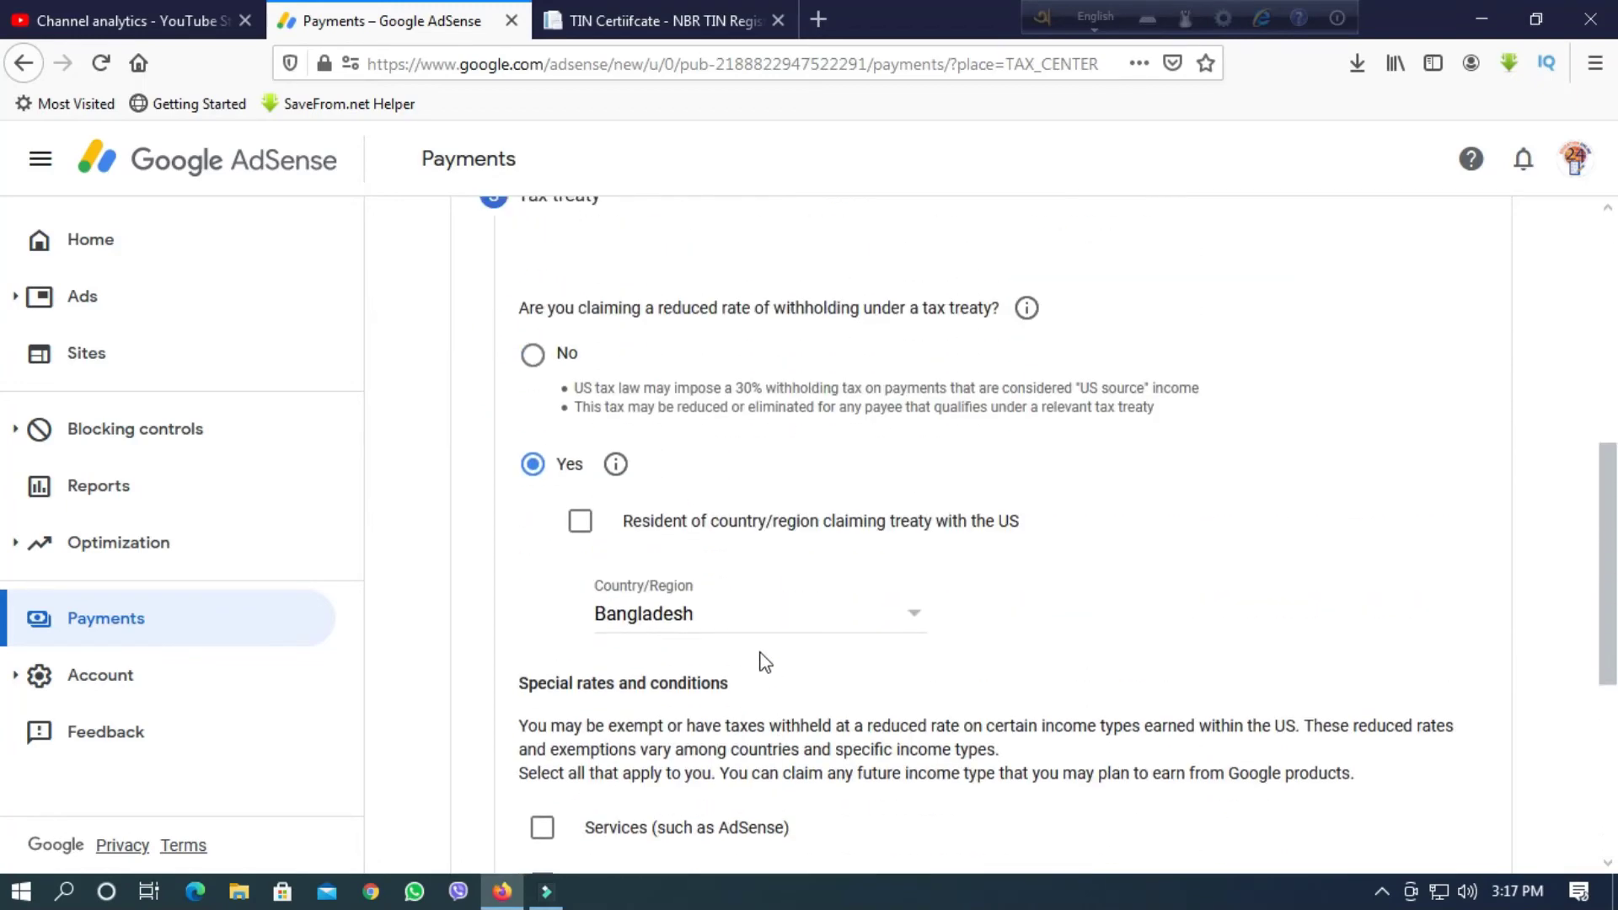
{"action": "scroll", "coordinate": [764, 662], "scroll_direction": "down", "scroll_amount": 2}
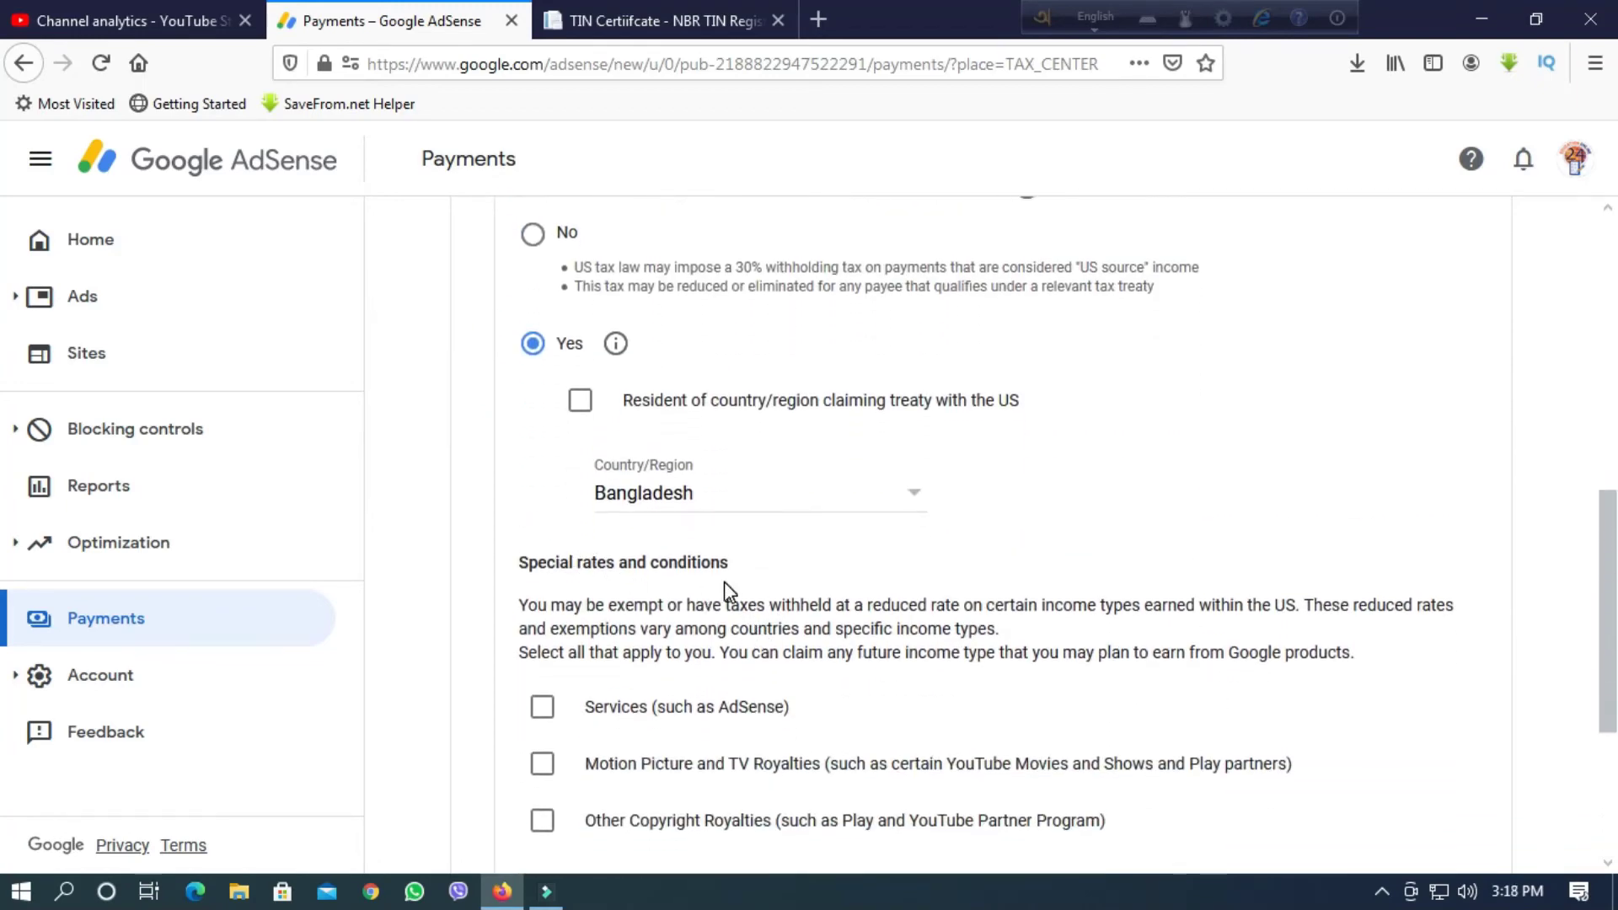
{"action": "scroll", "coordinate": [725, 581], "scroll_direction": "down", "scroll_amount": 2}
Claim Services income at 0% under Article 7 paragraph 1 and confirm the statement.
{"action": "left_click", "coordinate": [542, 588]}
{"action": "scroll", "coordinate": [724, 704], "scroll_direction": "down", "scroll_amount": 4}
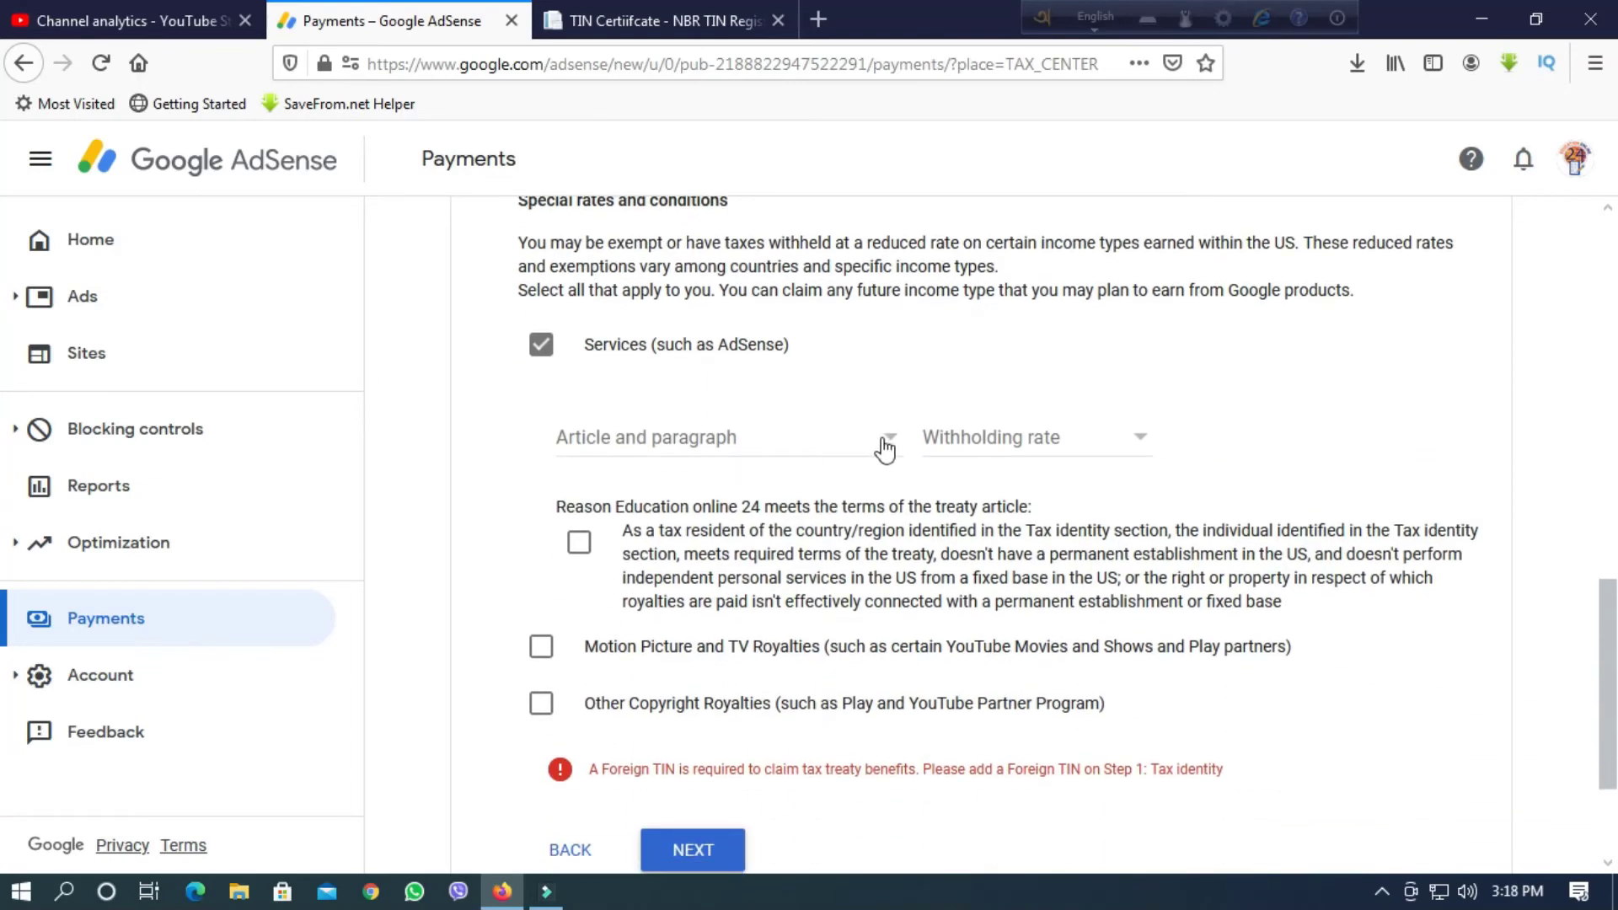
{"action": "left_click", "coordinate": [885, 447]}
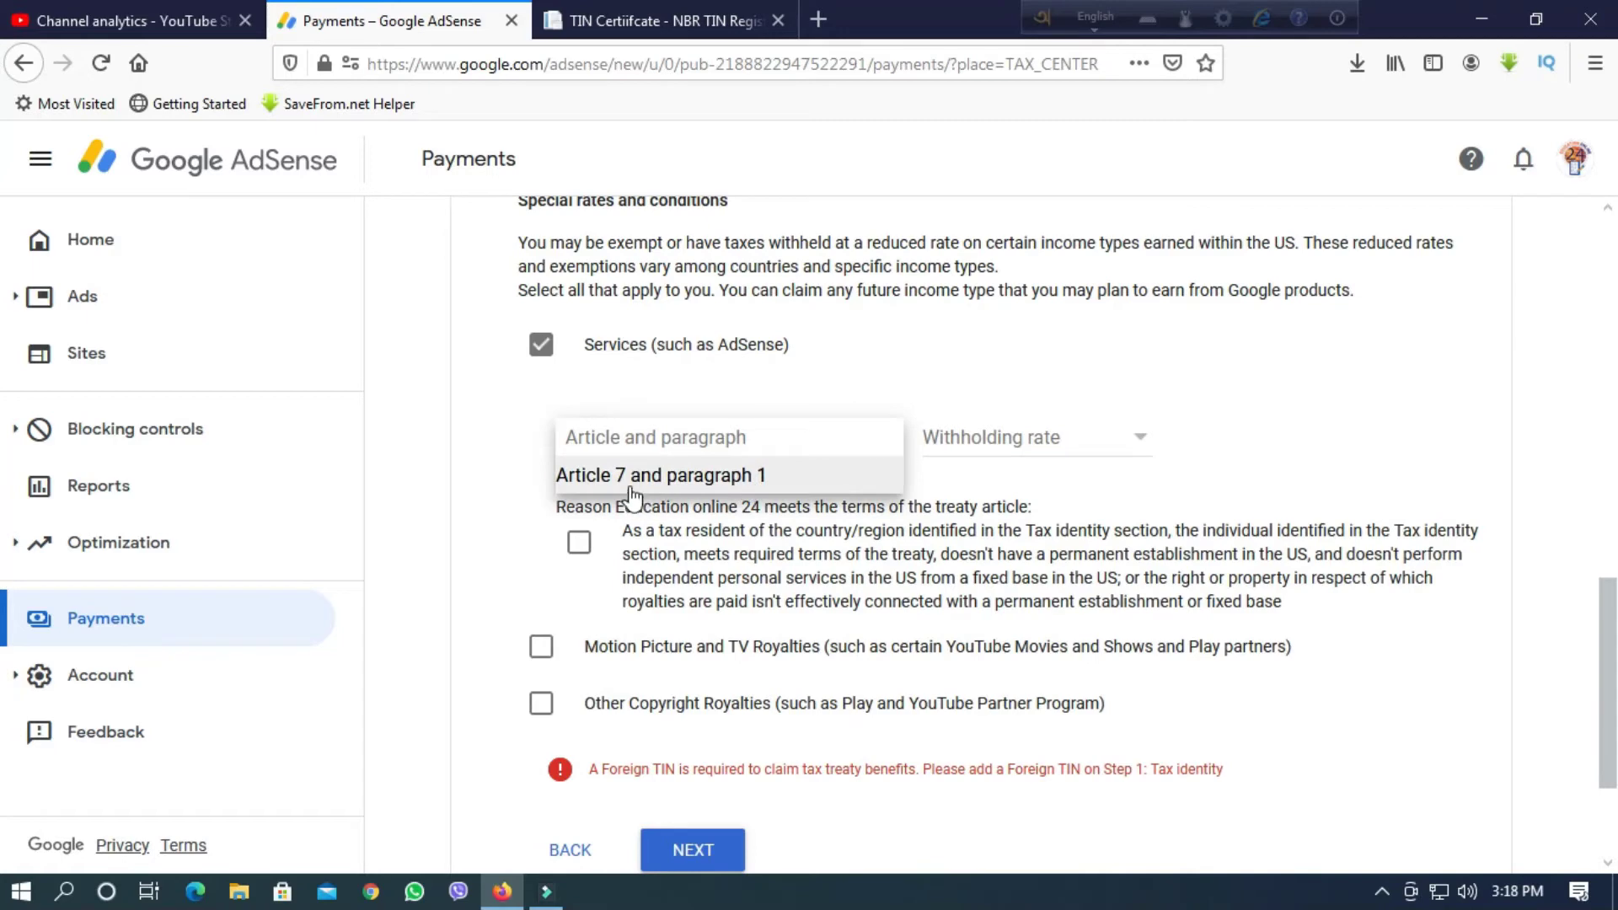
{"action": "left_click", "coordinate": [632, 475]}
{"action": "left_click", "coordinate": [1100, 437]}
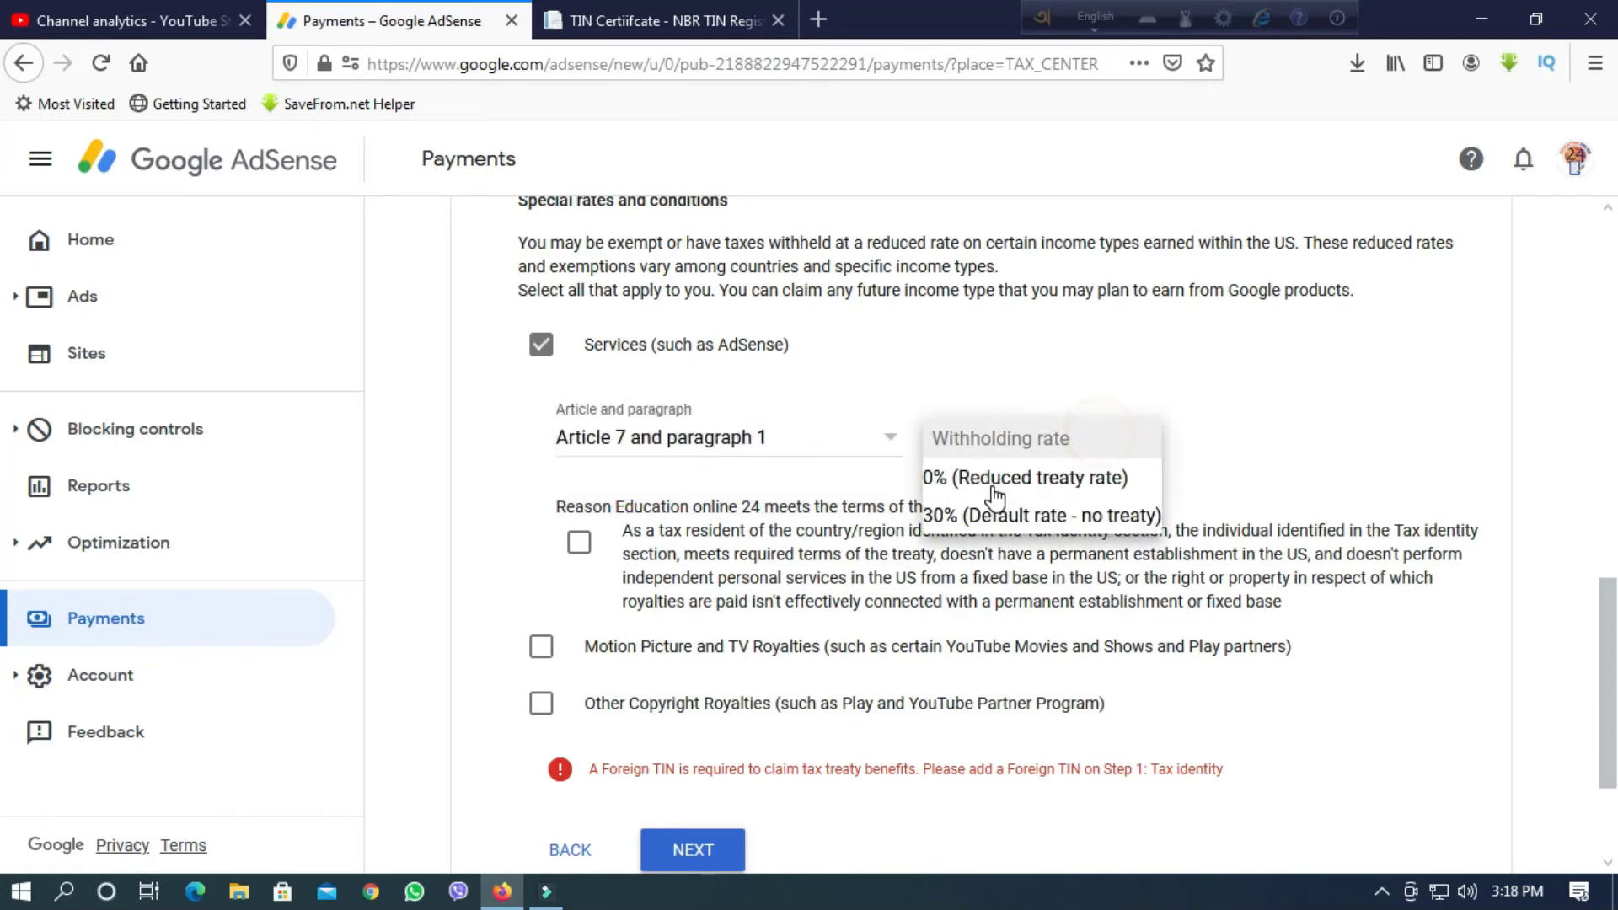
{"action": "left_click", "coordinate": [995, 478]}
{"action": "left_click", "coordinate": [579, 542]}
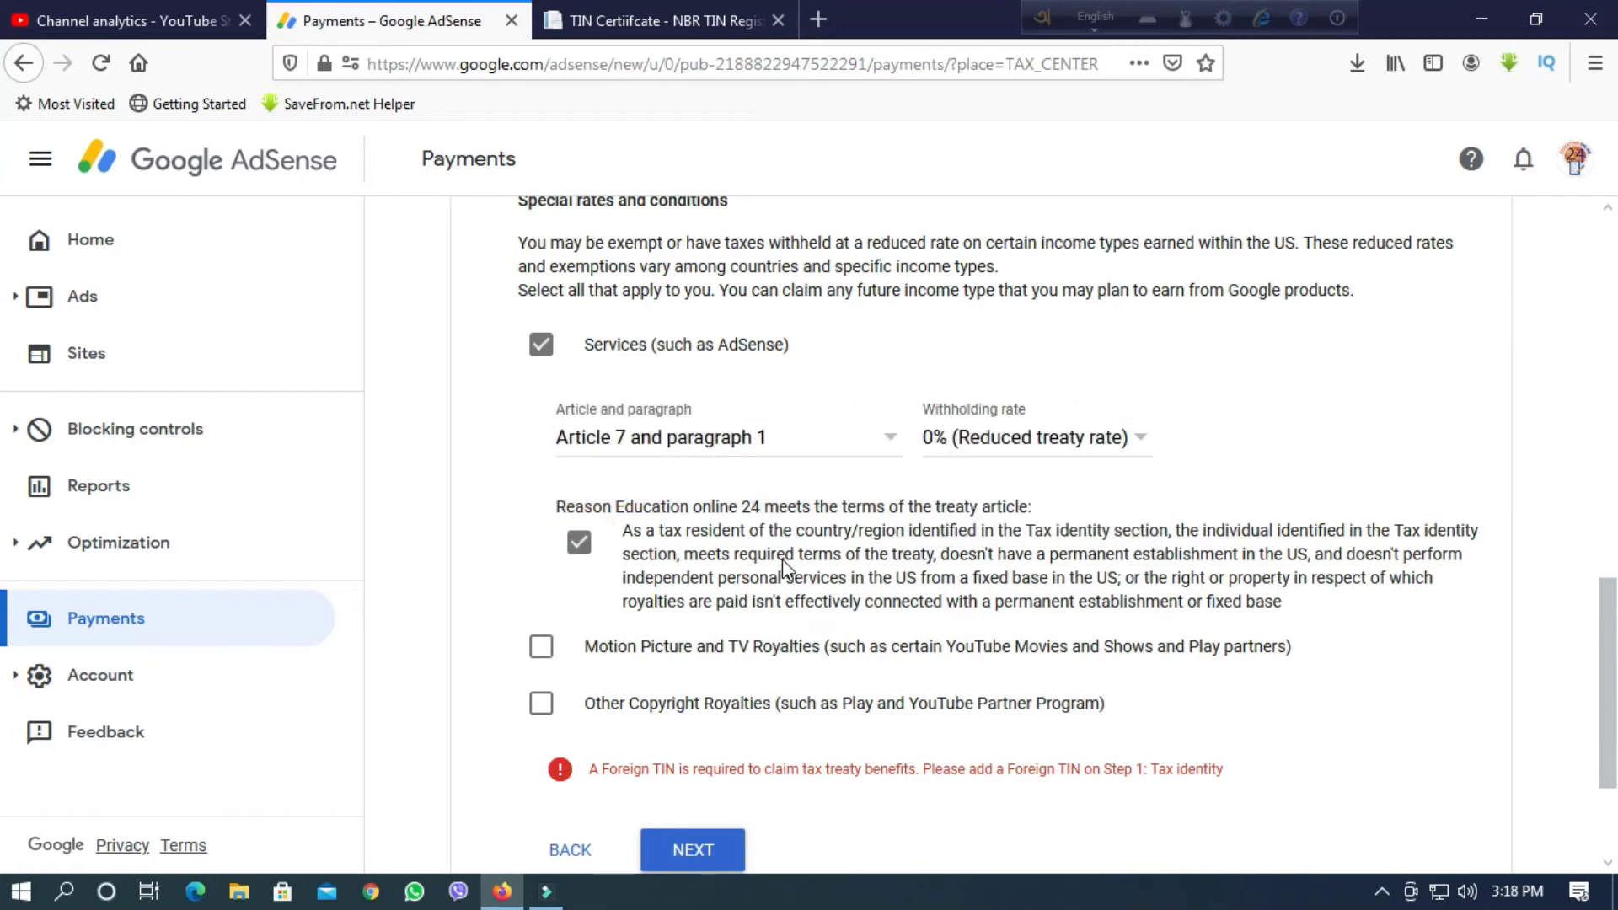
Claim Motion Picture and TV Royalties at 10% under Article 12 paragraph 2 and confirm.
{"action": "scroll", "coordinate": [782, 559], "scroll_direction": "down", "scroll_amount": 2}
{"action": "left_click", "coordinate": [541, 460]}
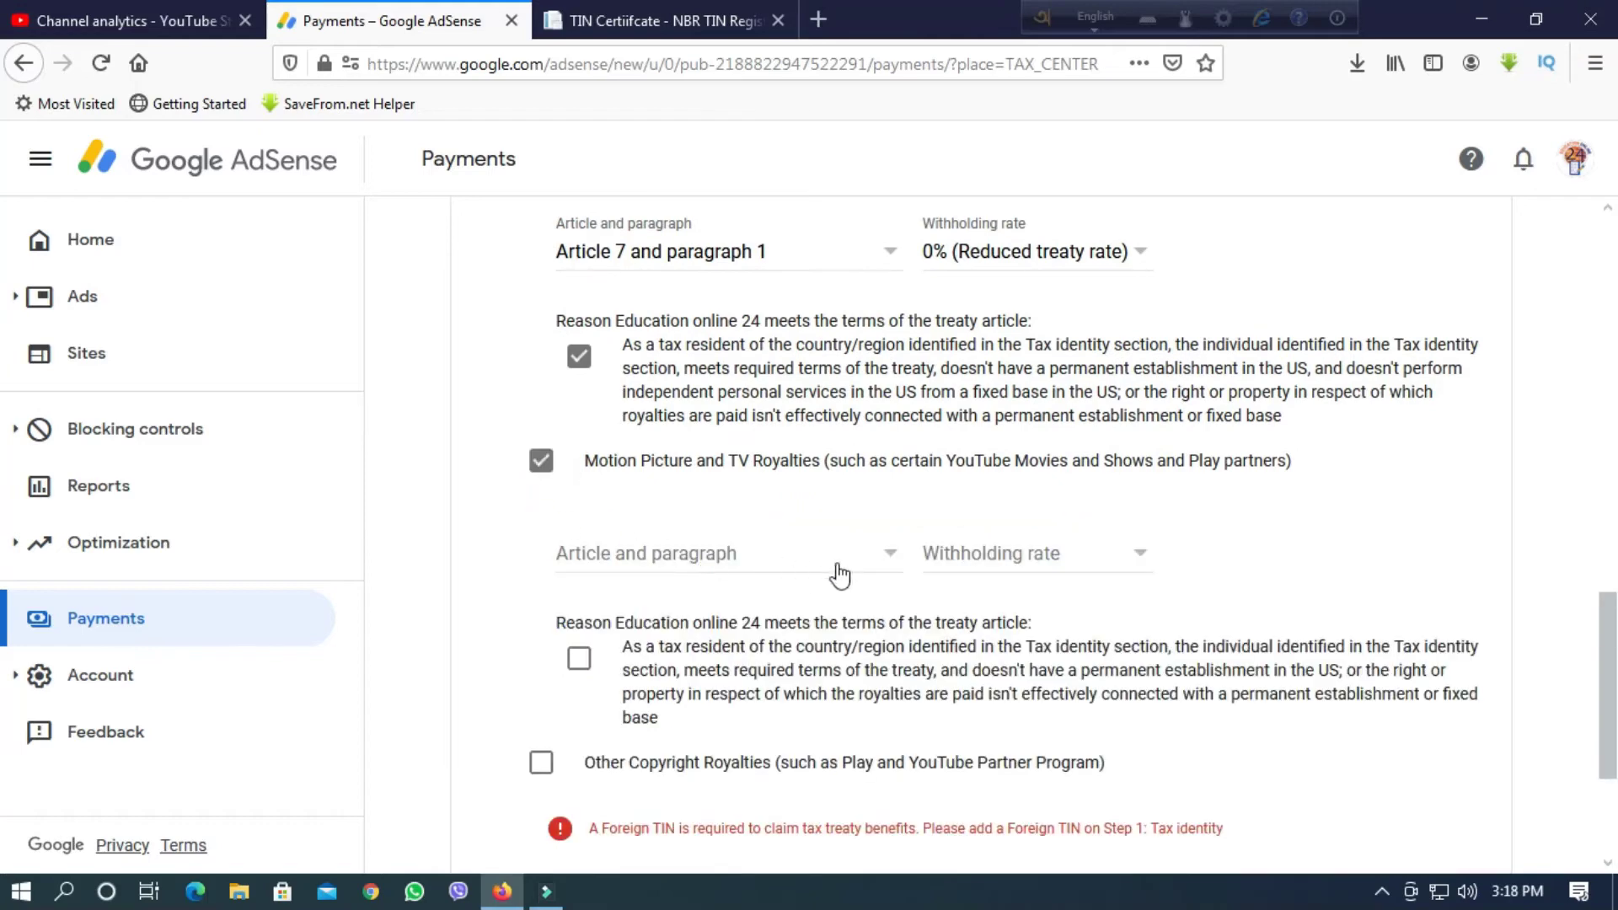
{"action": "left_click", "coordinate": [884, 552]}
{"action": "left_click", "coordinate": [685, 585]}
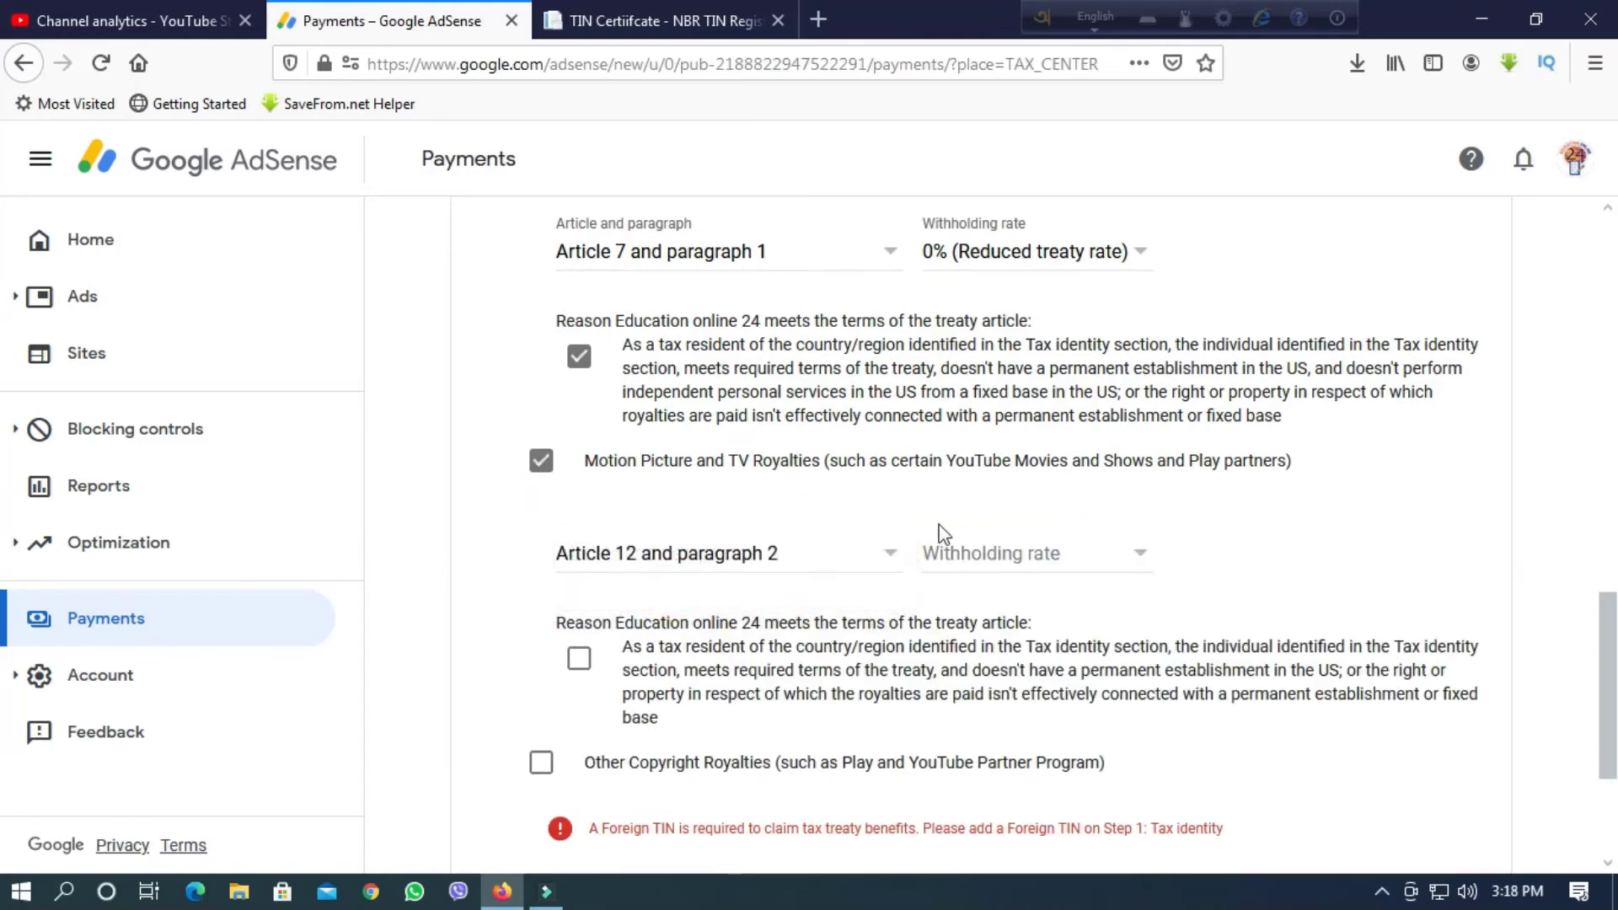
{"action": "left_click", "coordinate": [1093, 554]}
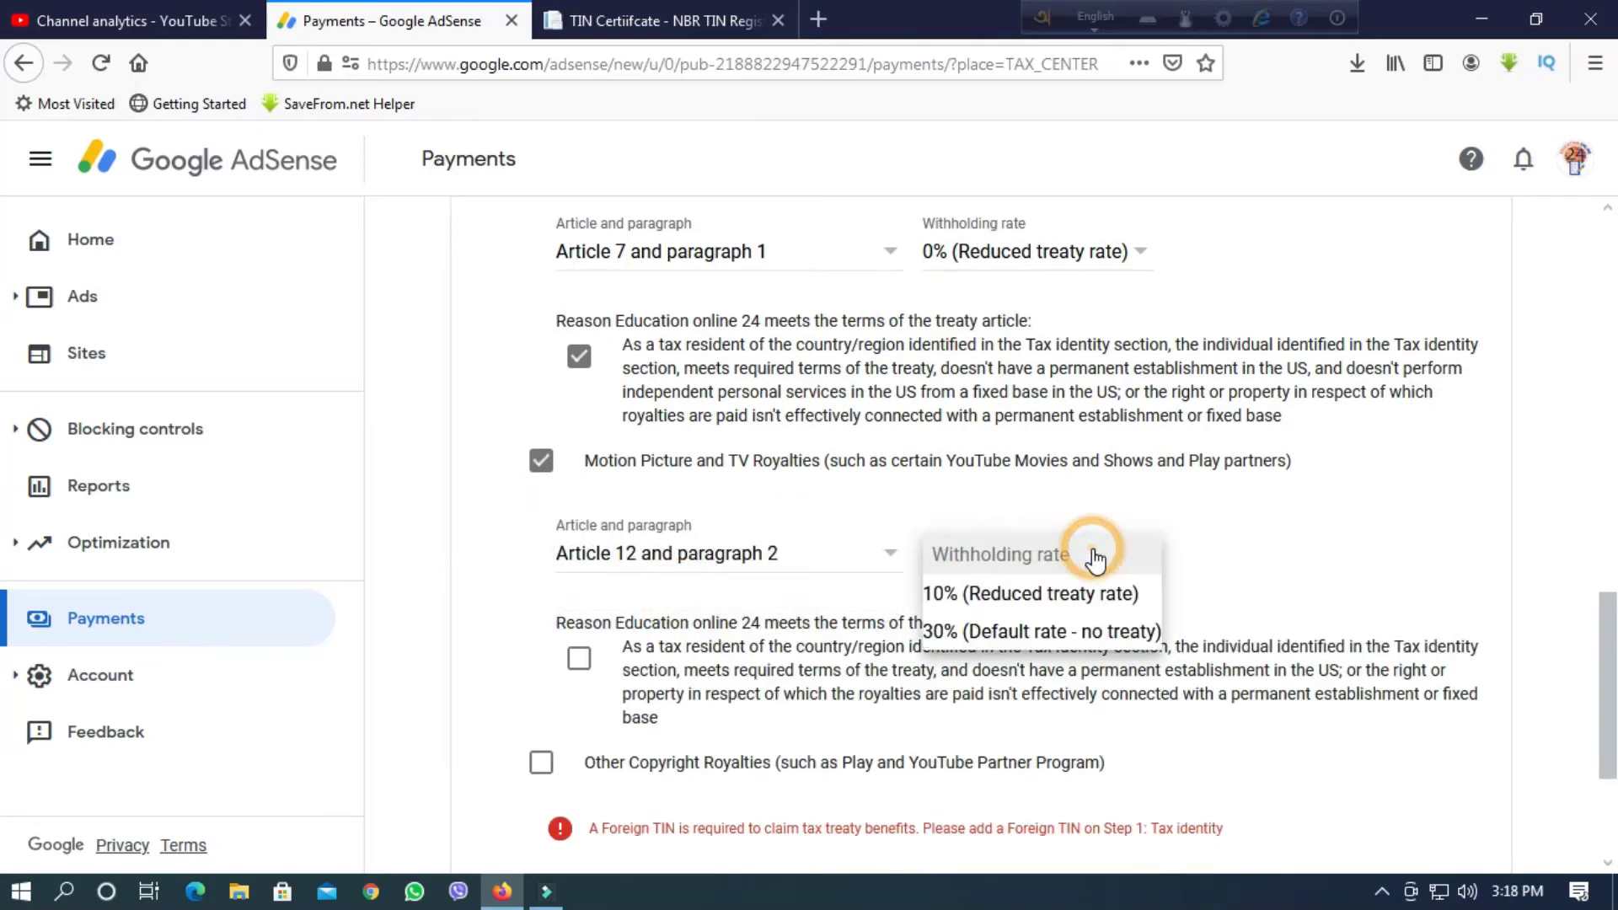
{"action": "left_click", "coordinate": [969, 594]}
{"action": "left_click", "coordinate": [580, 659]}
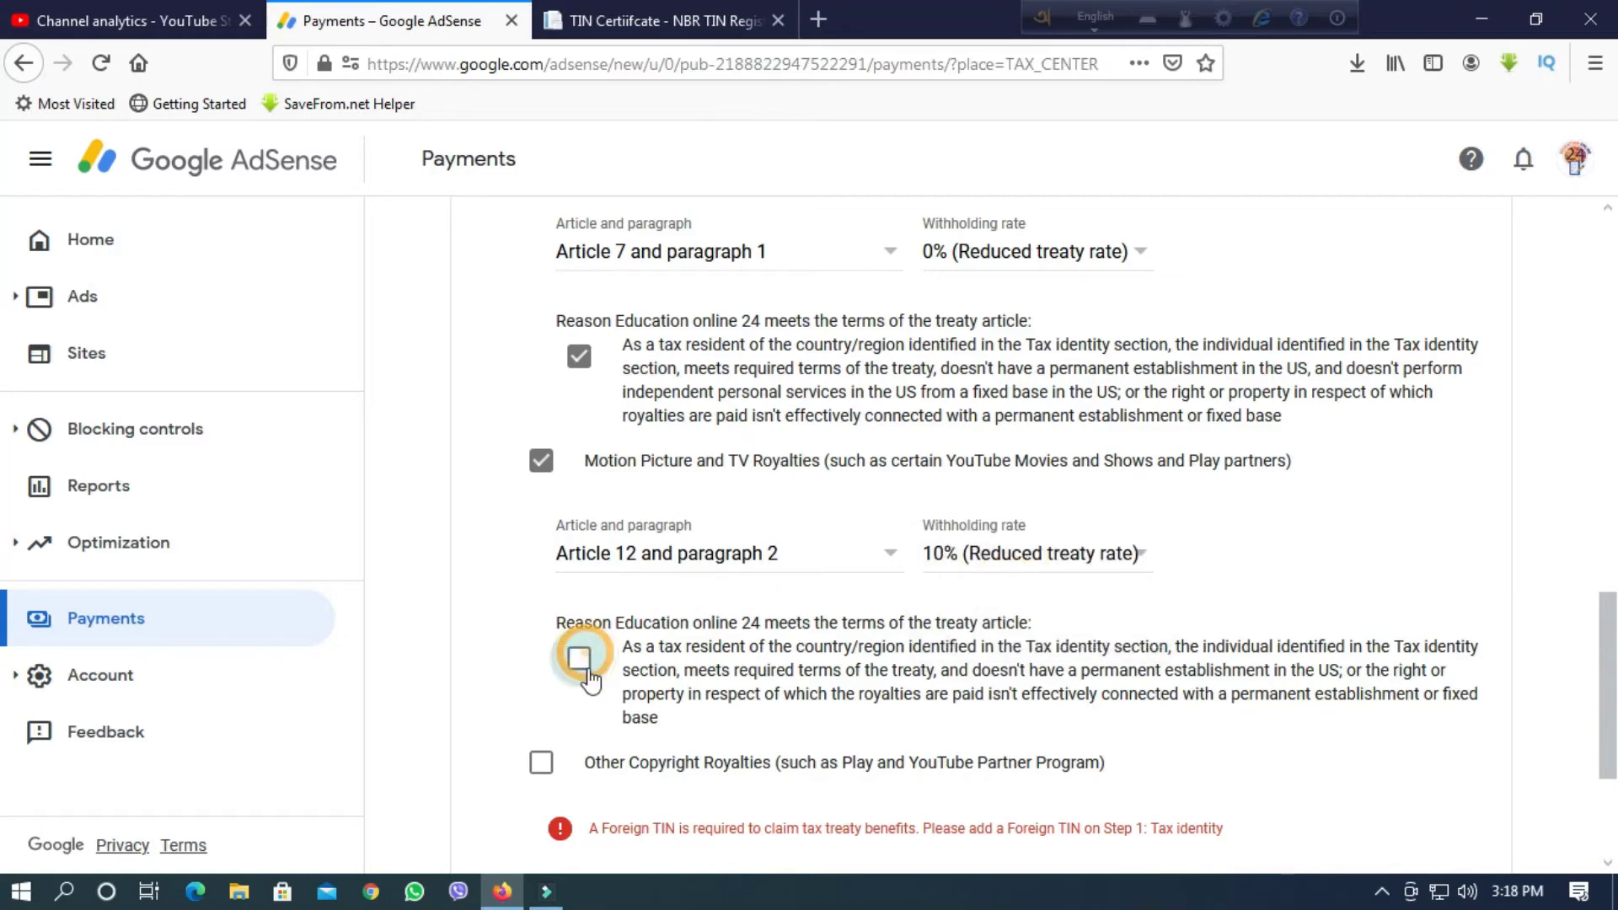
Claim Other Copyright Royalties at 10% under Article 12 paragraph 2.
{"action": "left_click", "coordinate": [541, 762]}
{"action": "scroll", "coordinate": [843, 691], "scroll_direction": "down", "scroll_amount": 3}
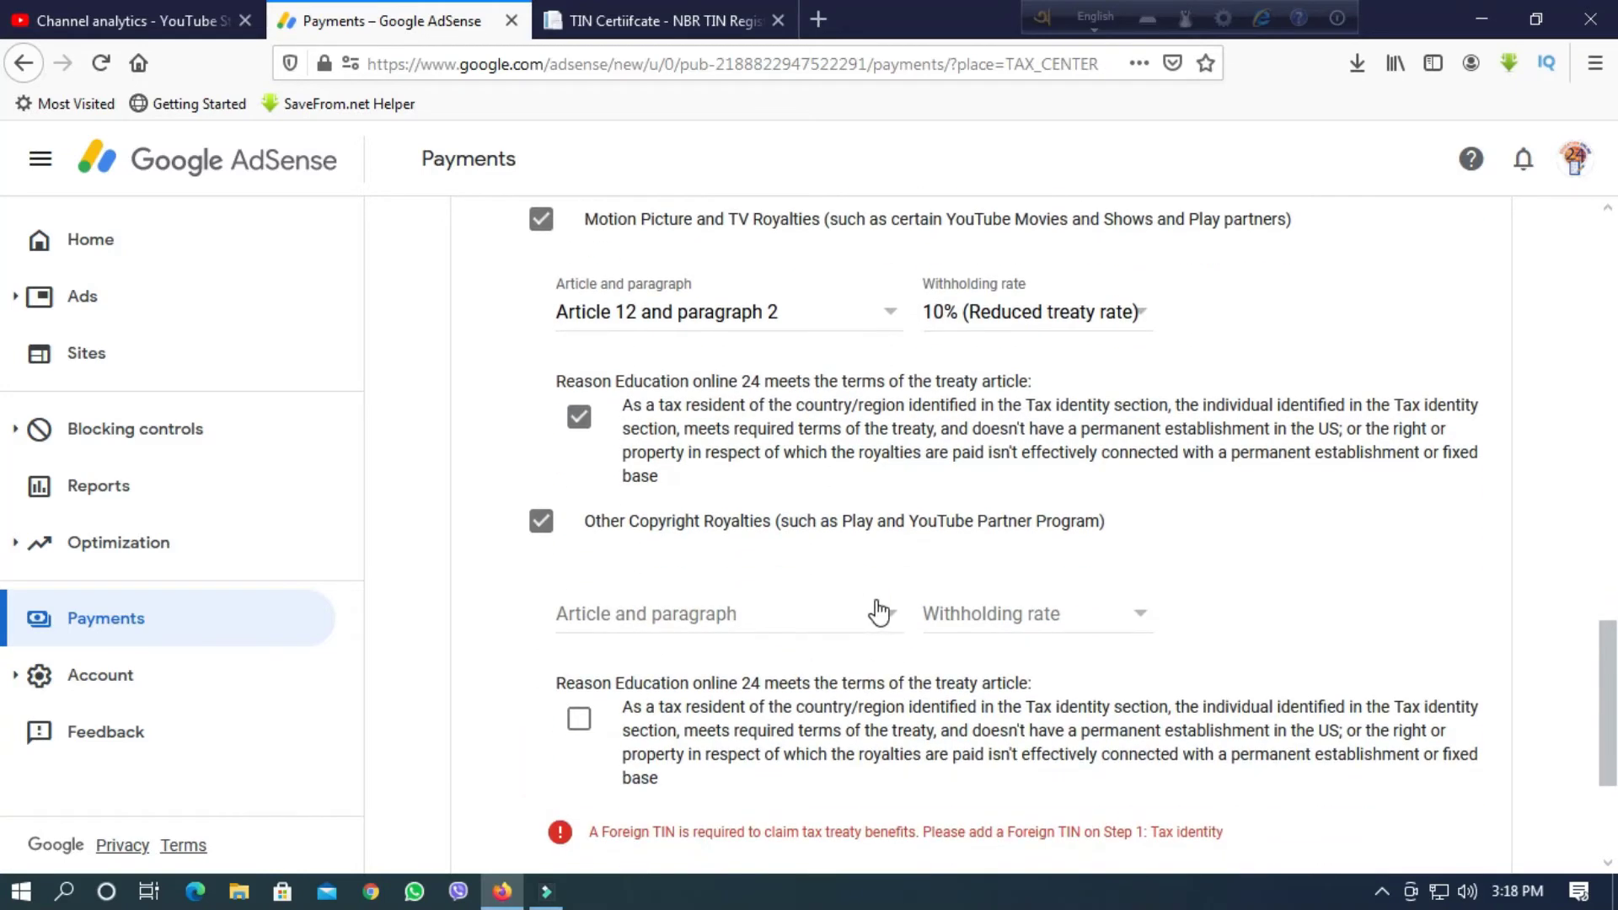
{"action": "left_click", "coordinate": [879, 612]}
{"action": "left_click", "coordinate": [675, 649]}
{"action": "left_click", "coordinate": [1086, 615]}
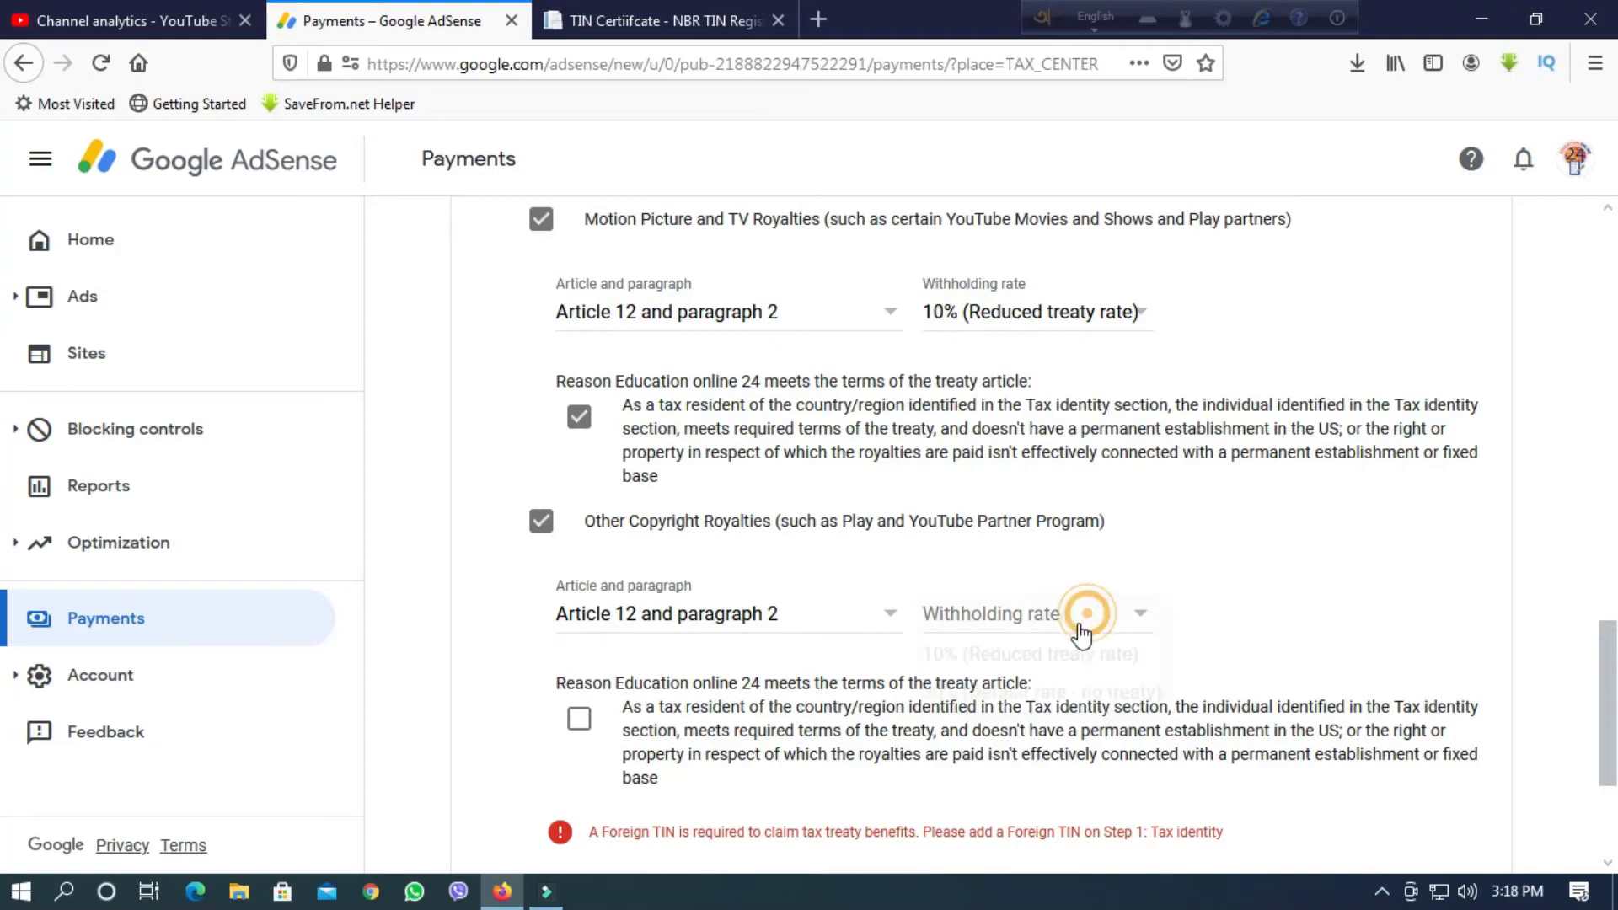
{"action": "left_click", "coordinate": [1045, 653]}
{"action": "scroll", "coordinate": [941, 647], "scroll_direction": "up", "scroll_amount": 4}
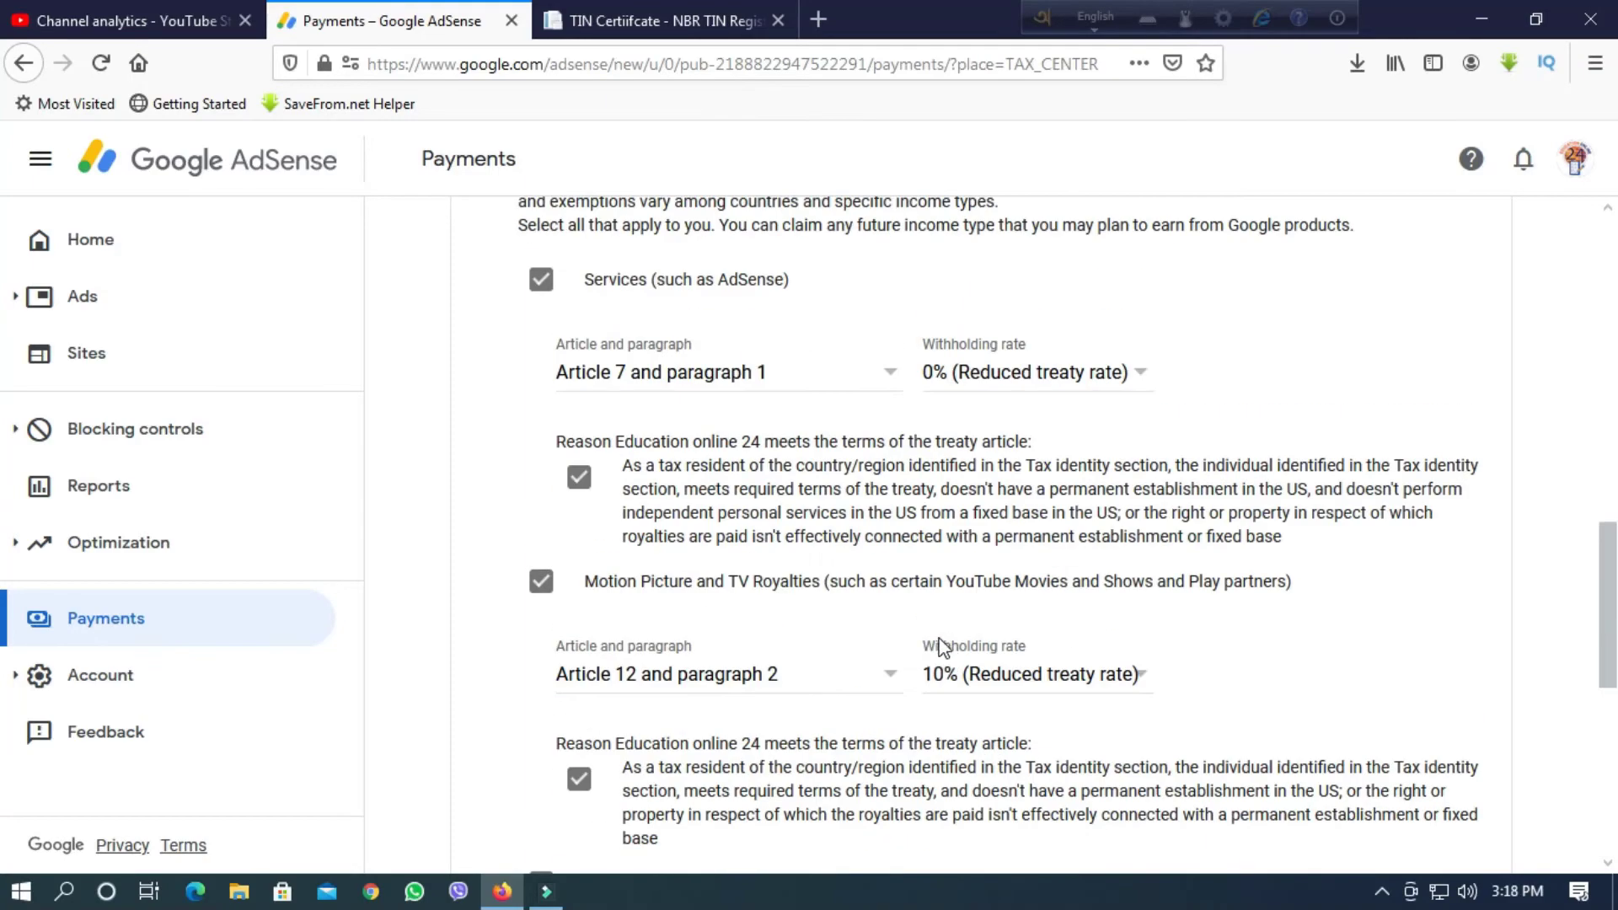
{"action": "scroll", "coordinate": [941, 647], "scroll_direction": "up", "scroll_amount": 3}
{"action": "scroll", "coordinate": [654, 567], "scroll_direction": "up", "scroll_amount": 5}
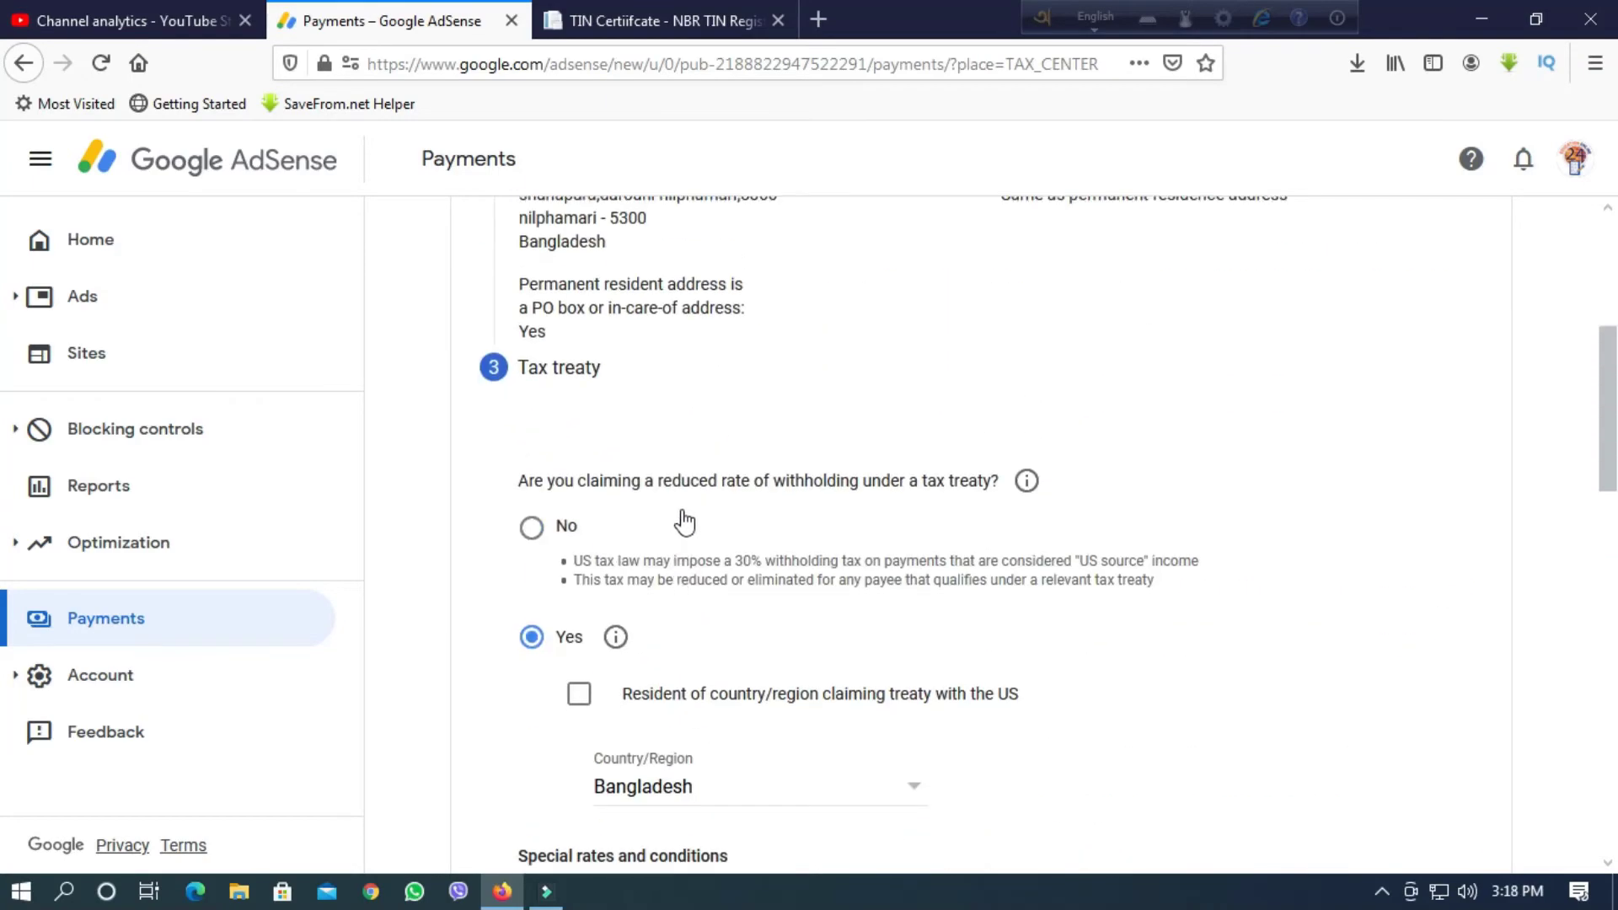
{"action": "scroll", "coordinate": [683, 512], "scroll_direction": "down", "scroll_amount": 3}
Declare residency in Bangladesh and confirm the copyright royalties treaty-article statement.
{"action": "left_click", "coordinate": [580, 458]}
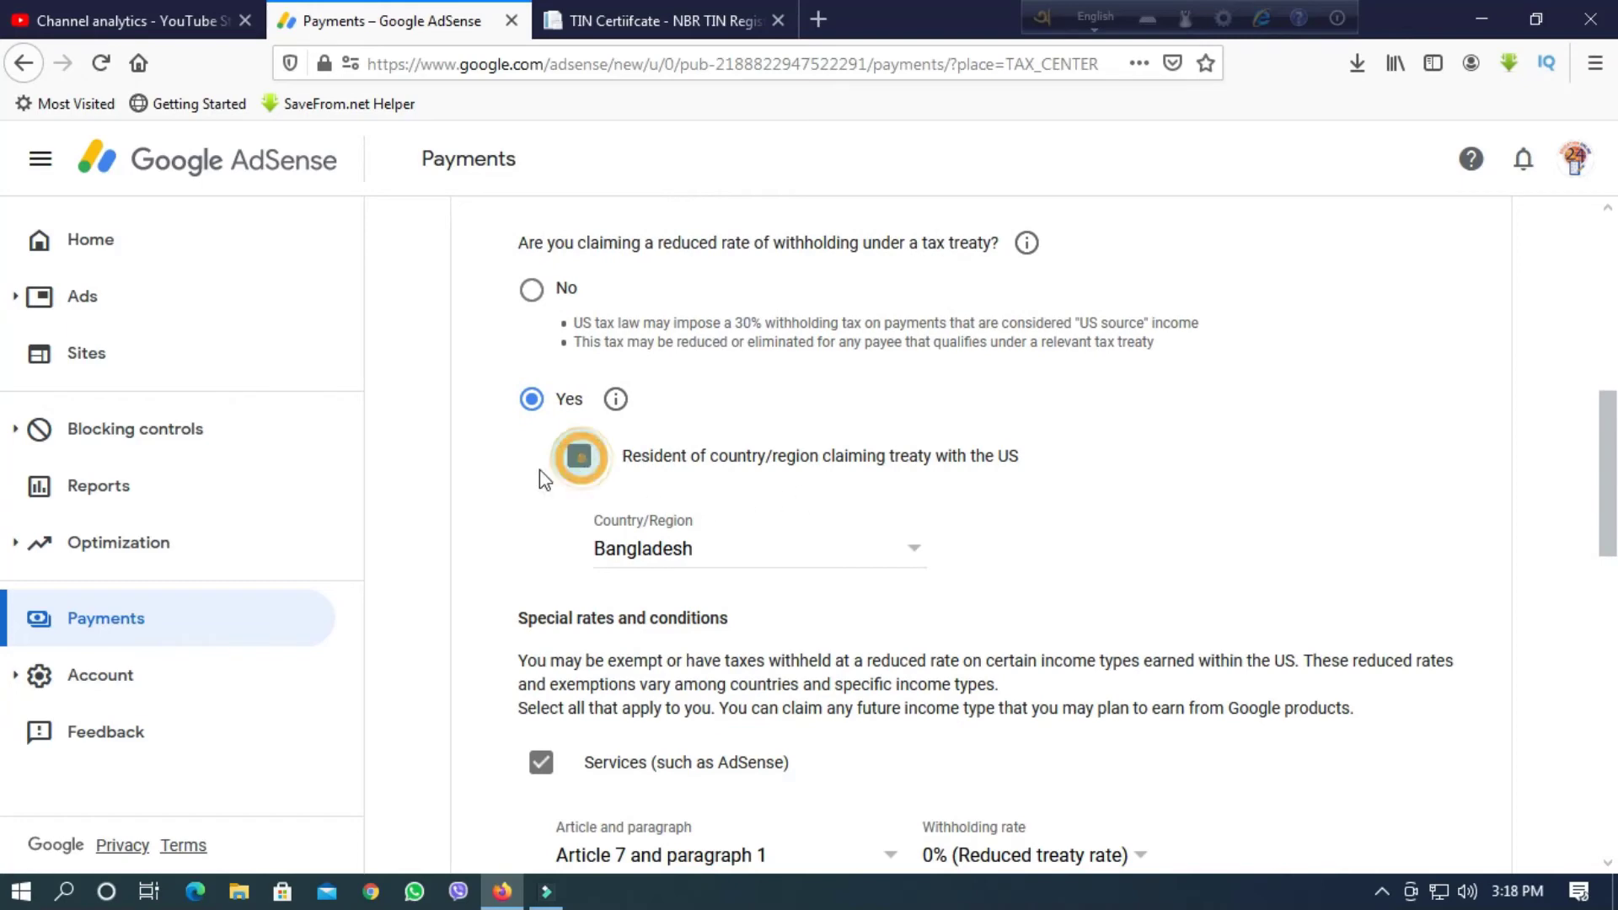
{"action": "scroll", "coordinate": [834, 539], "scroll_direction": "down", "scroll_amount": 6}
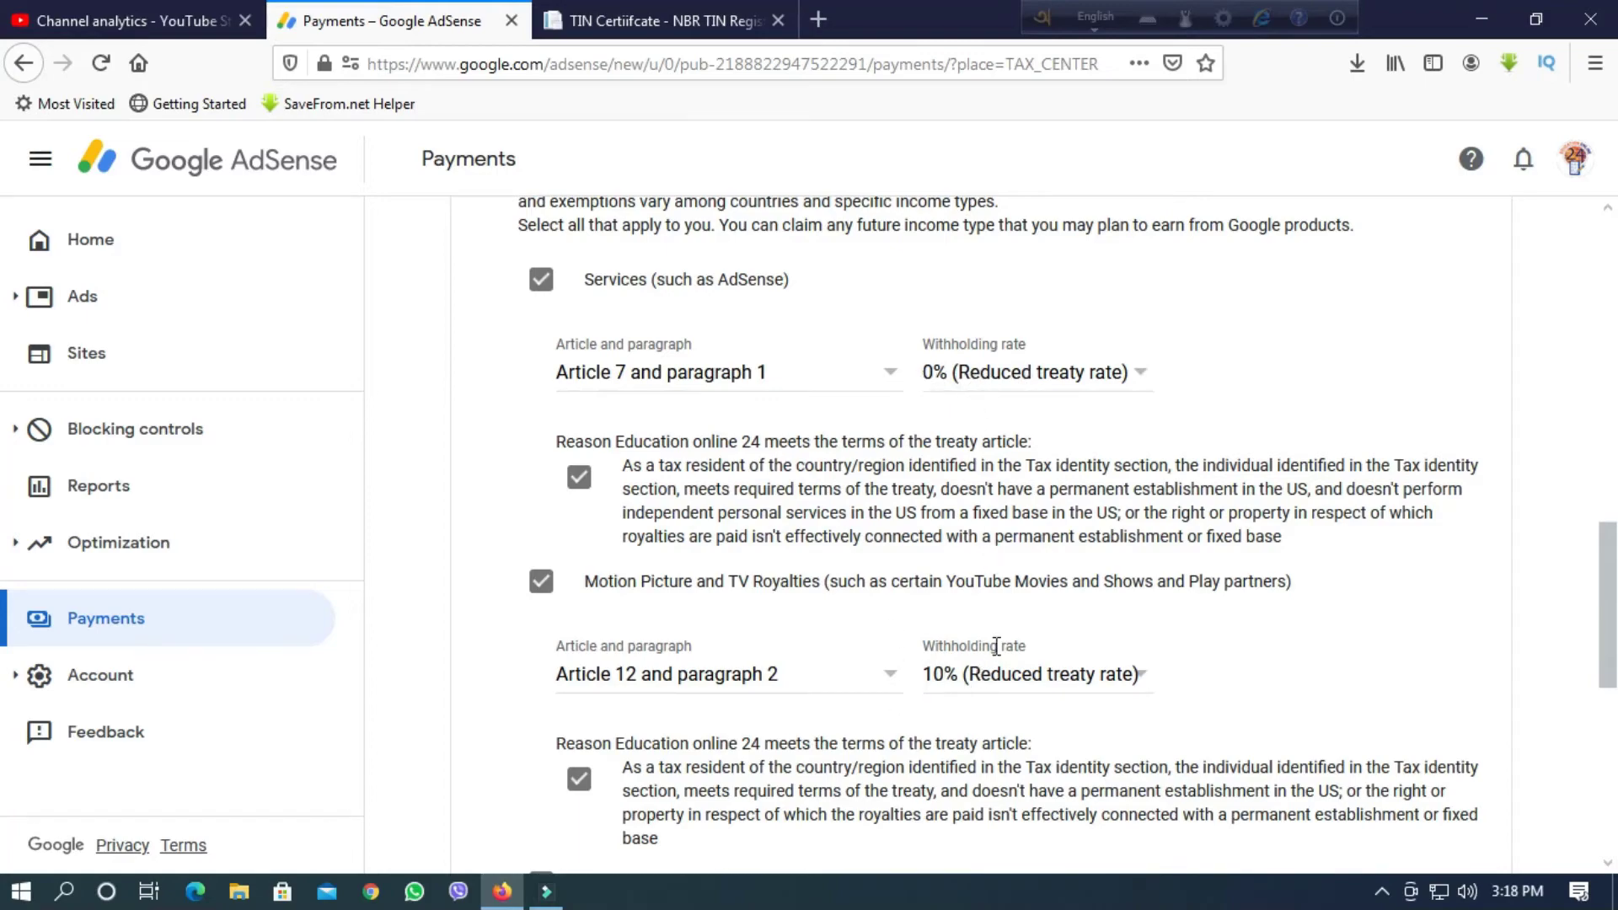
{"action": "scroll", "coordinate": [996, 645], "scroll_direction": "down", "scroll_amount": 4}
{"action": "scroll", "coordinate": [935, 640], "scroll_direction": "down", "scroll_amount": 3}
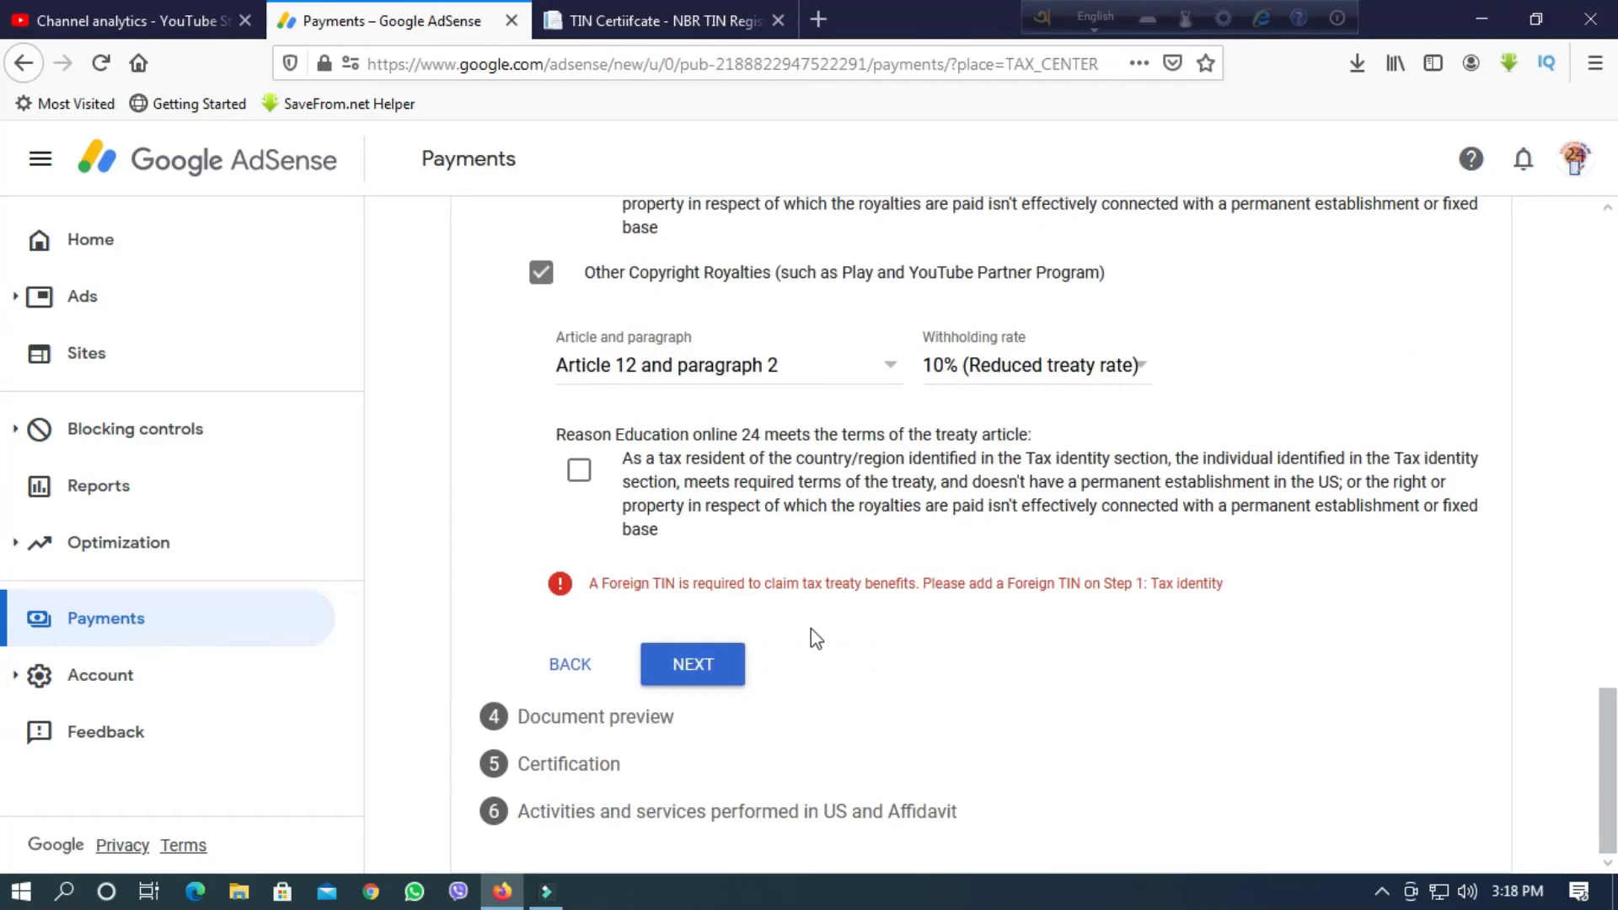
{"action": "left_click", "coordinate": [578, 470]}
{"action": "scroll", "coordinate": [715, 611], "scroll_direction": "up", "scroll_amount": 15}
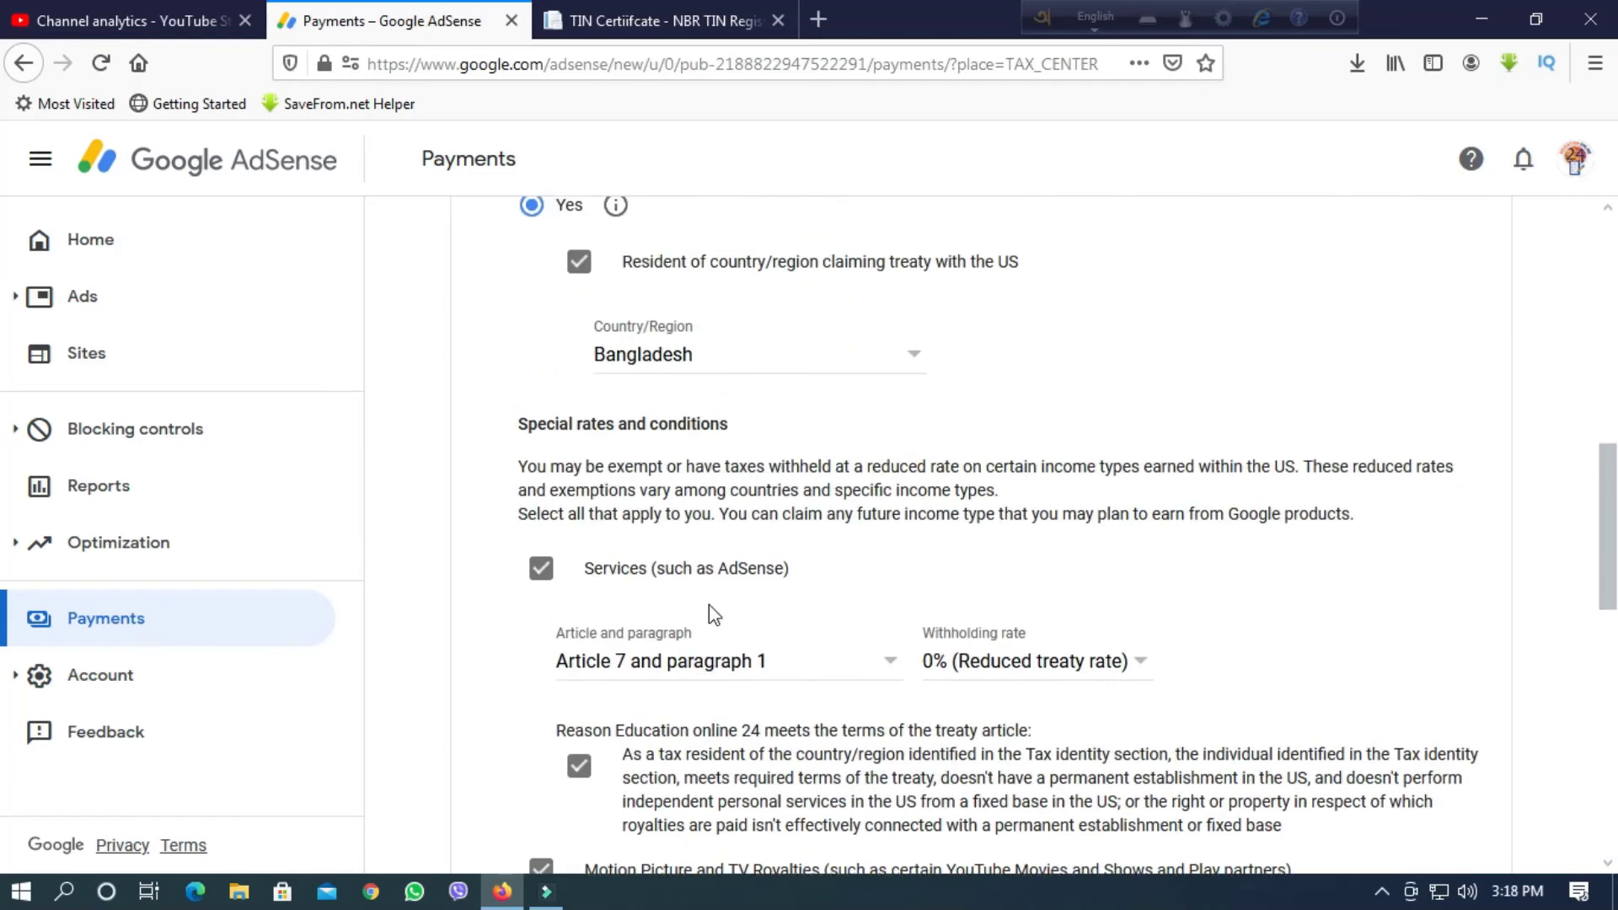
Answer No to the reduced treaty rate and proceed to the Form W-8BEN document preview.
{"action": "left_click", "coordinate": [532, 402]}
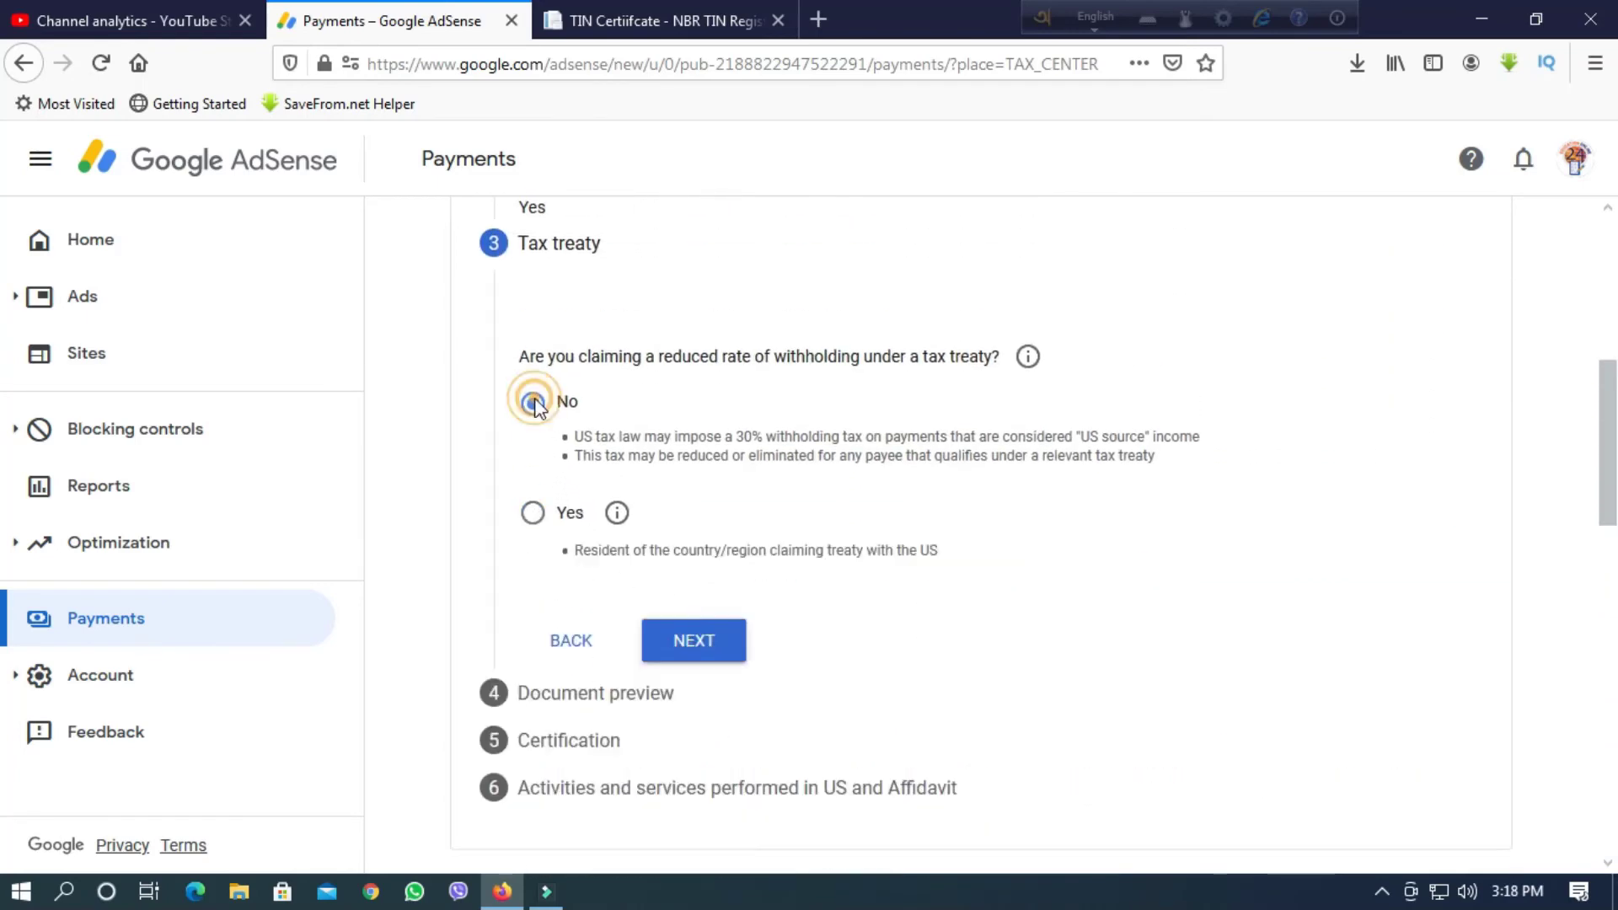
{"action": "left_click", "coordinate": [698, 662]}
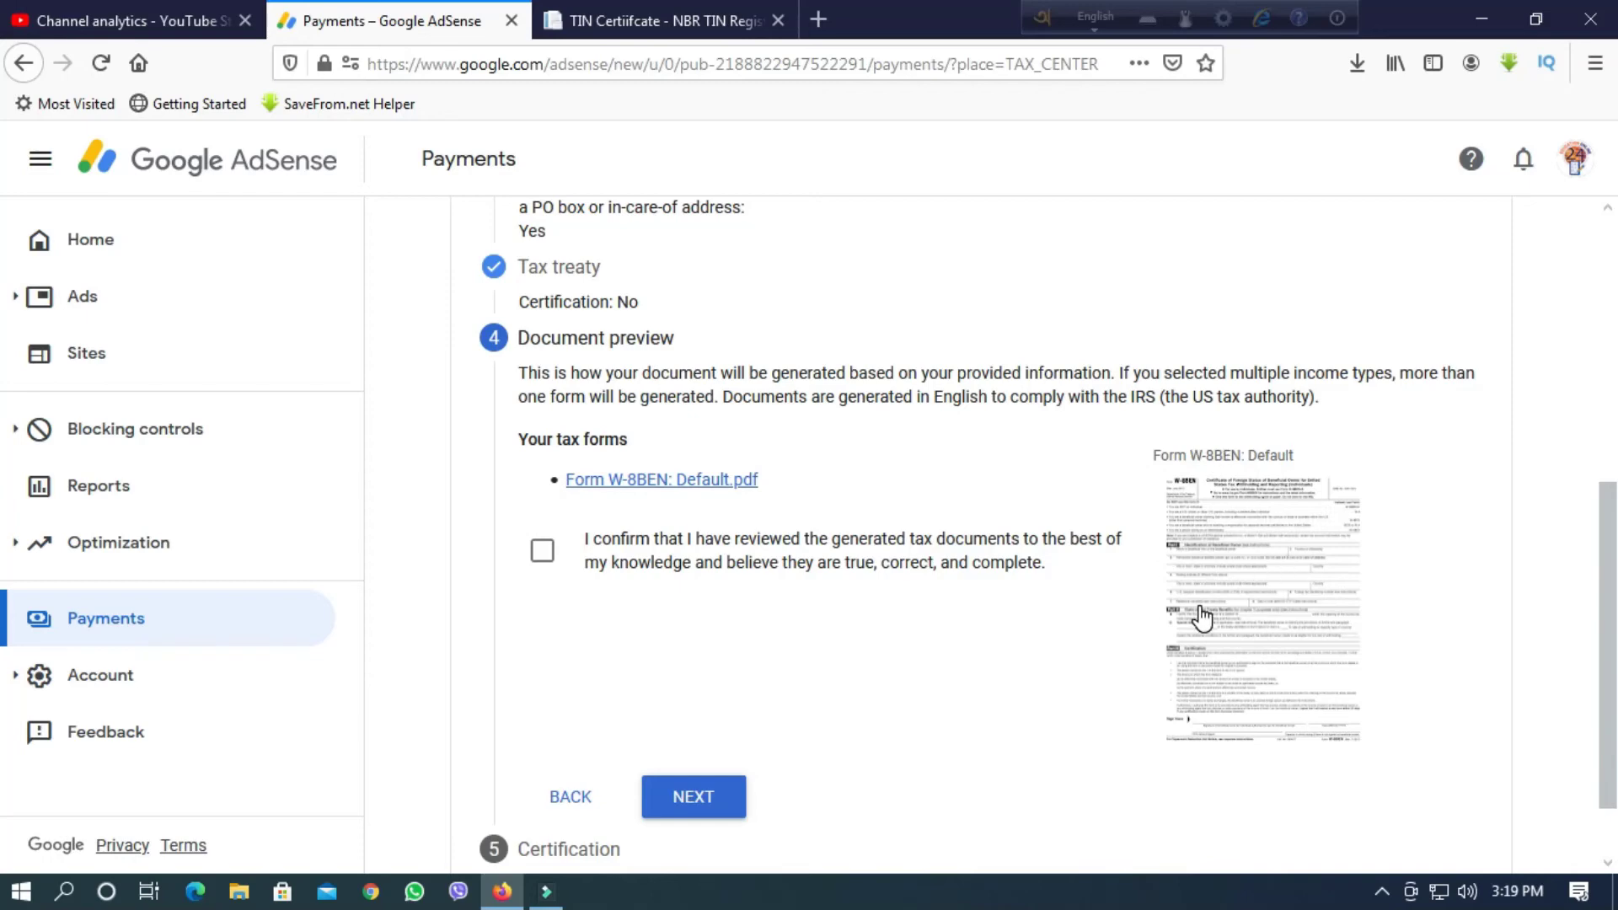
{"action": "scroll", "coordinate": [696, 584], "scroll_direction": "down", "scroll_amount": 2}
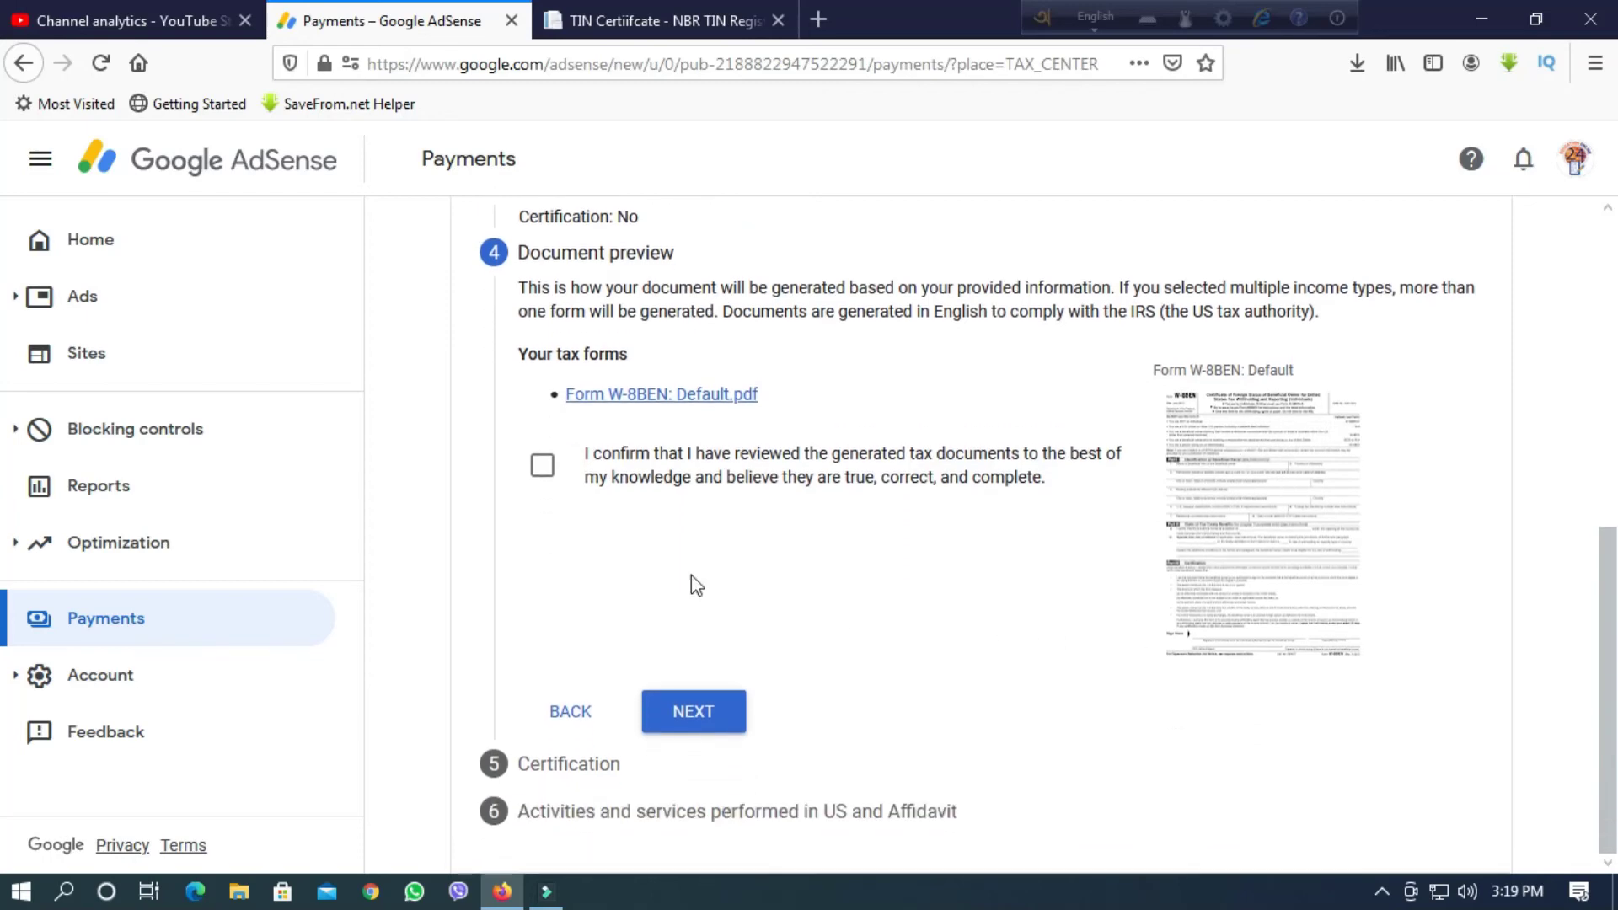
Confirm the document review, sign with the full legal name, and affirm being the listed person.
{"action": "left_click", "coordinate": [542, 462]}
{"action": "left_click", "coordinate": [691, 712]}
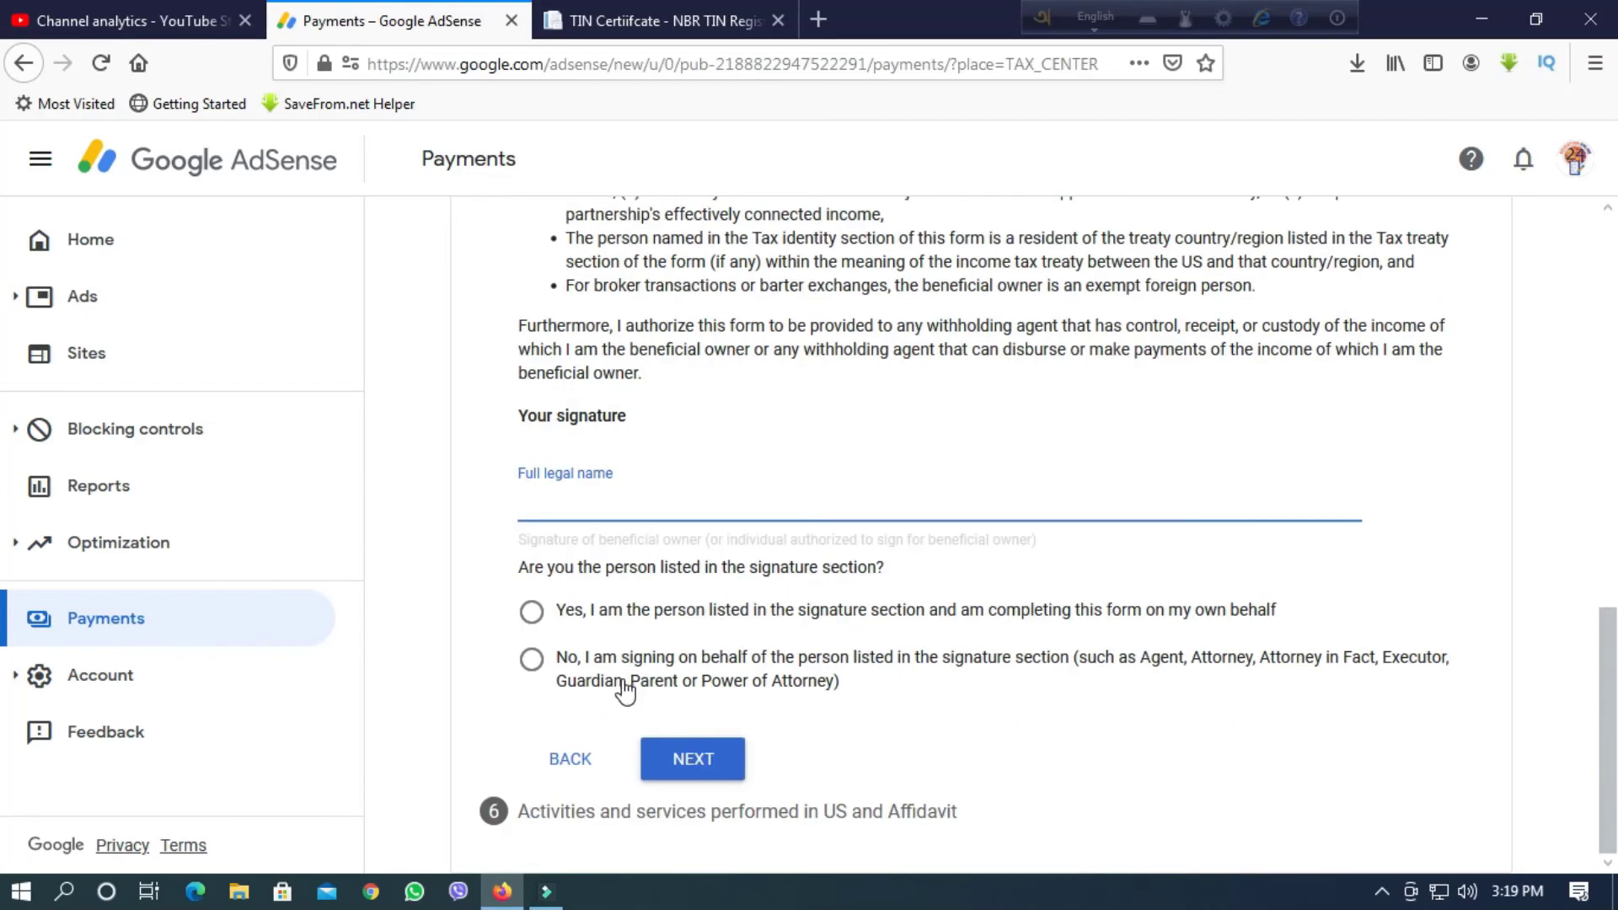
{"action": "left_click", "coordinate": [546, 510]}
{"action": "type", "text": "education on"}
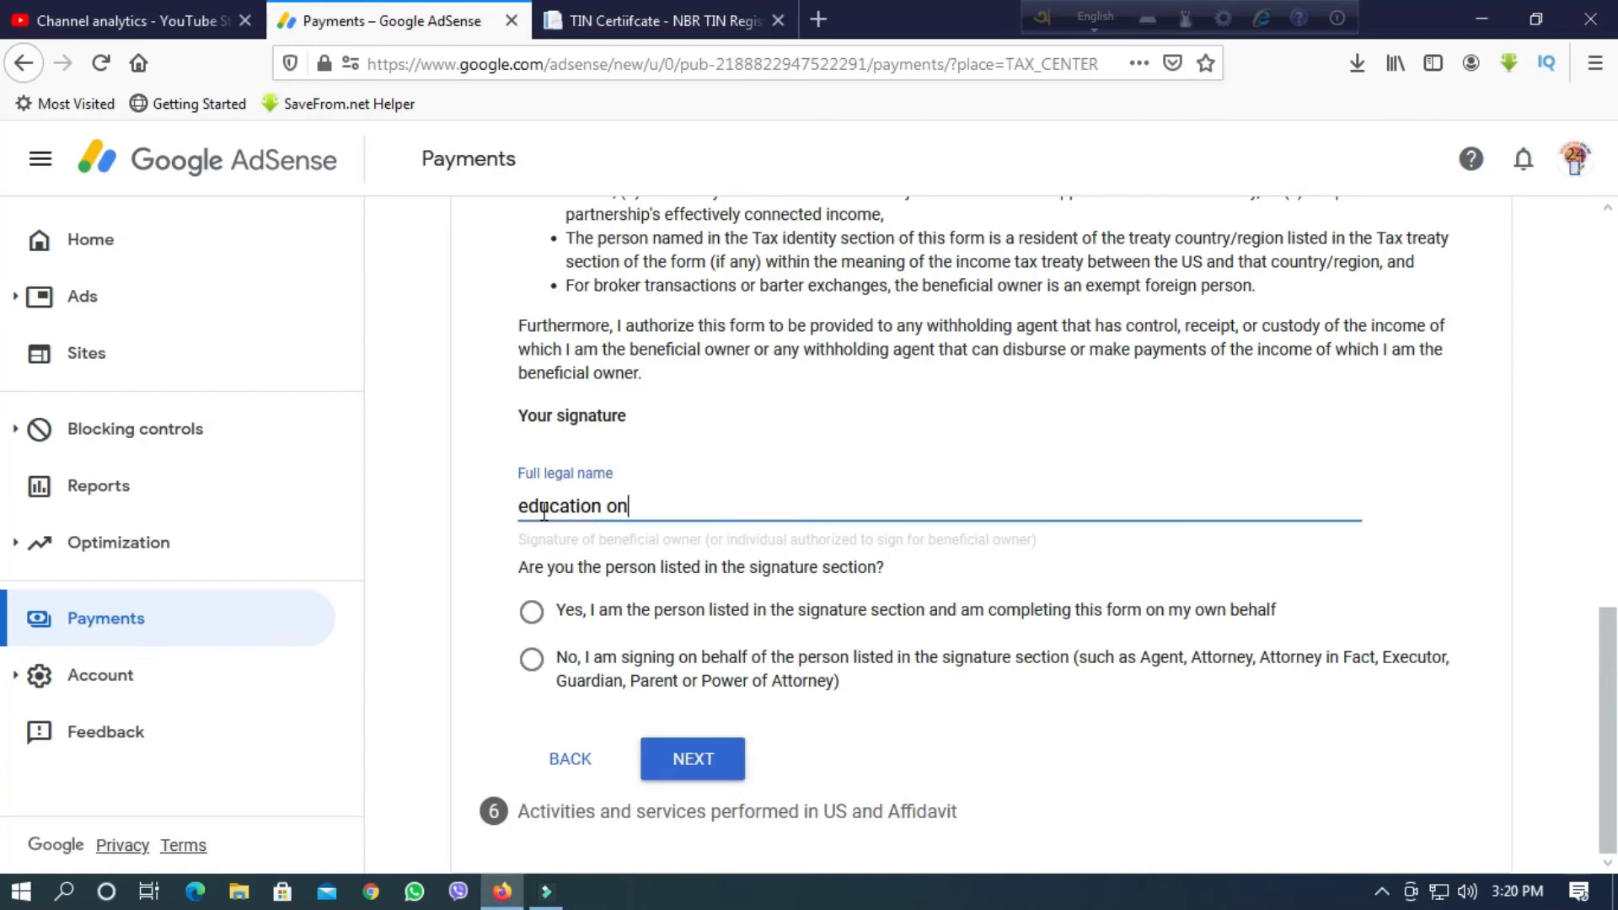
{"action": "type", "text": "line 24"}
{"action": "left_click", "coordinate": [531, 612]}
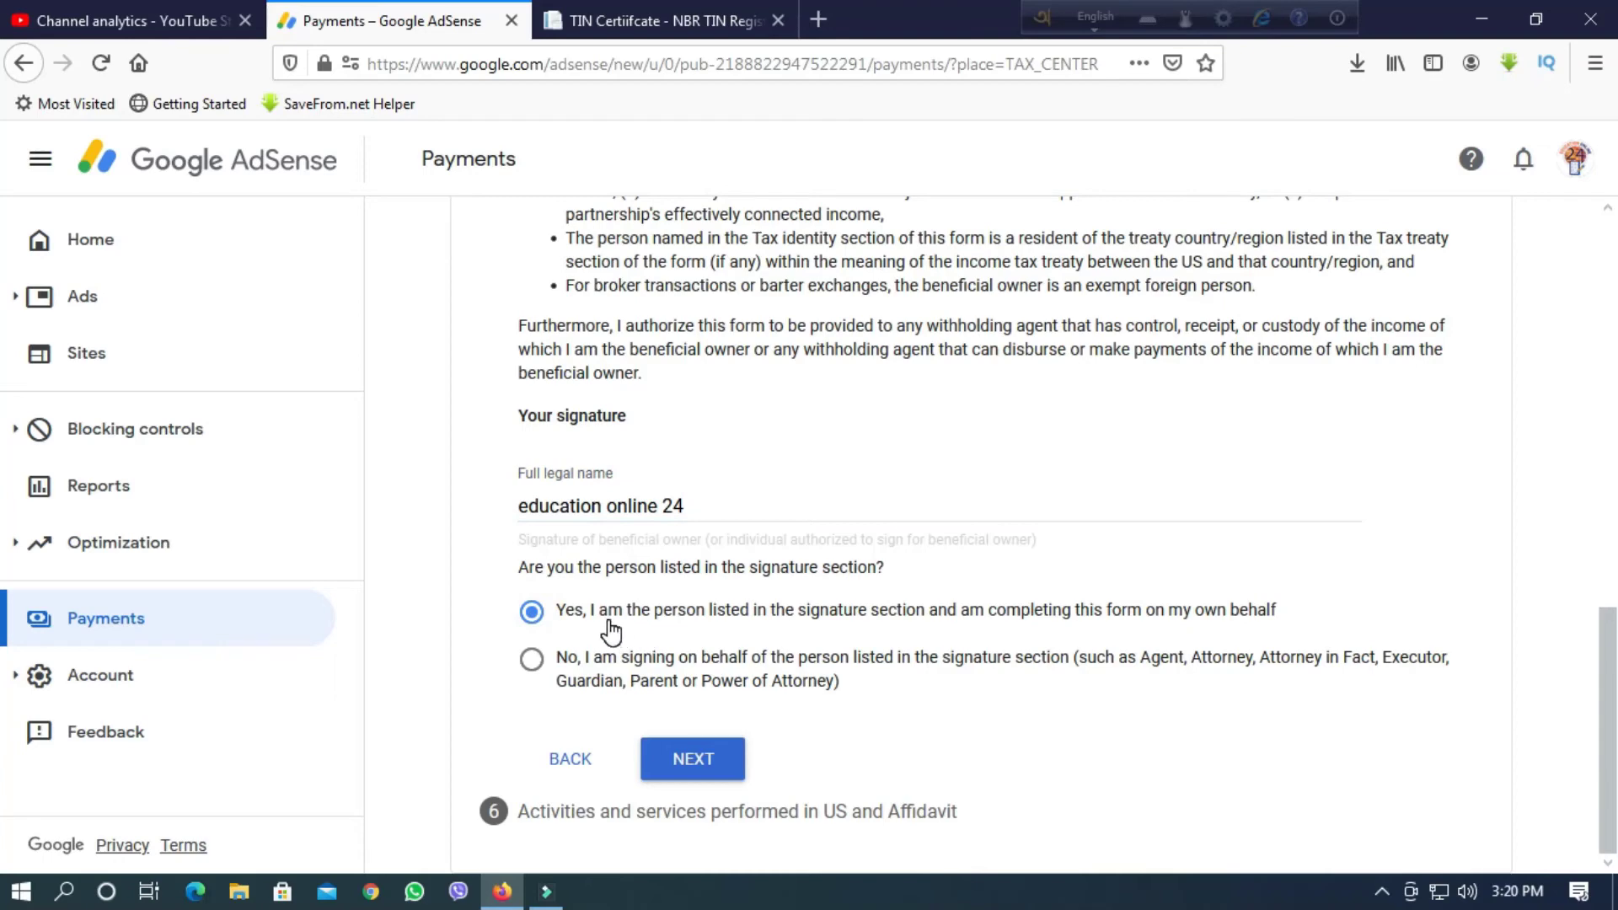
{"action": "left_click", "coordinate": [691, 758]}
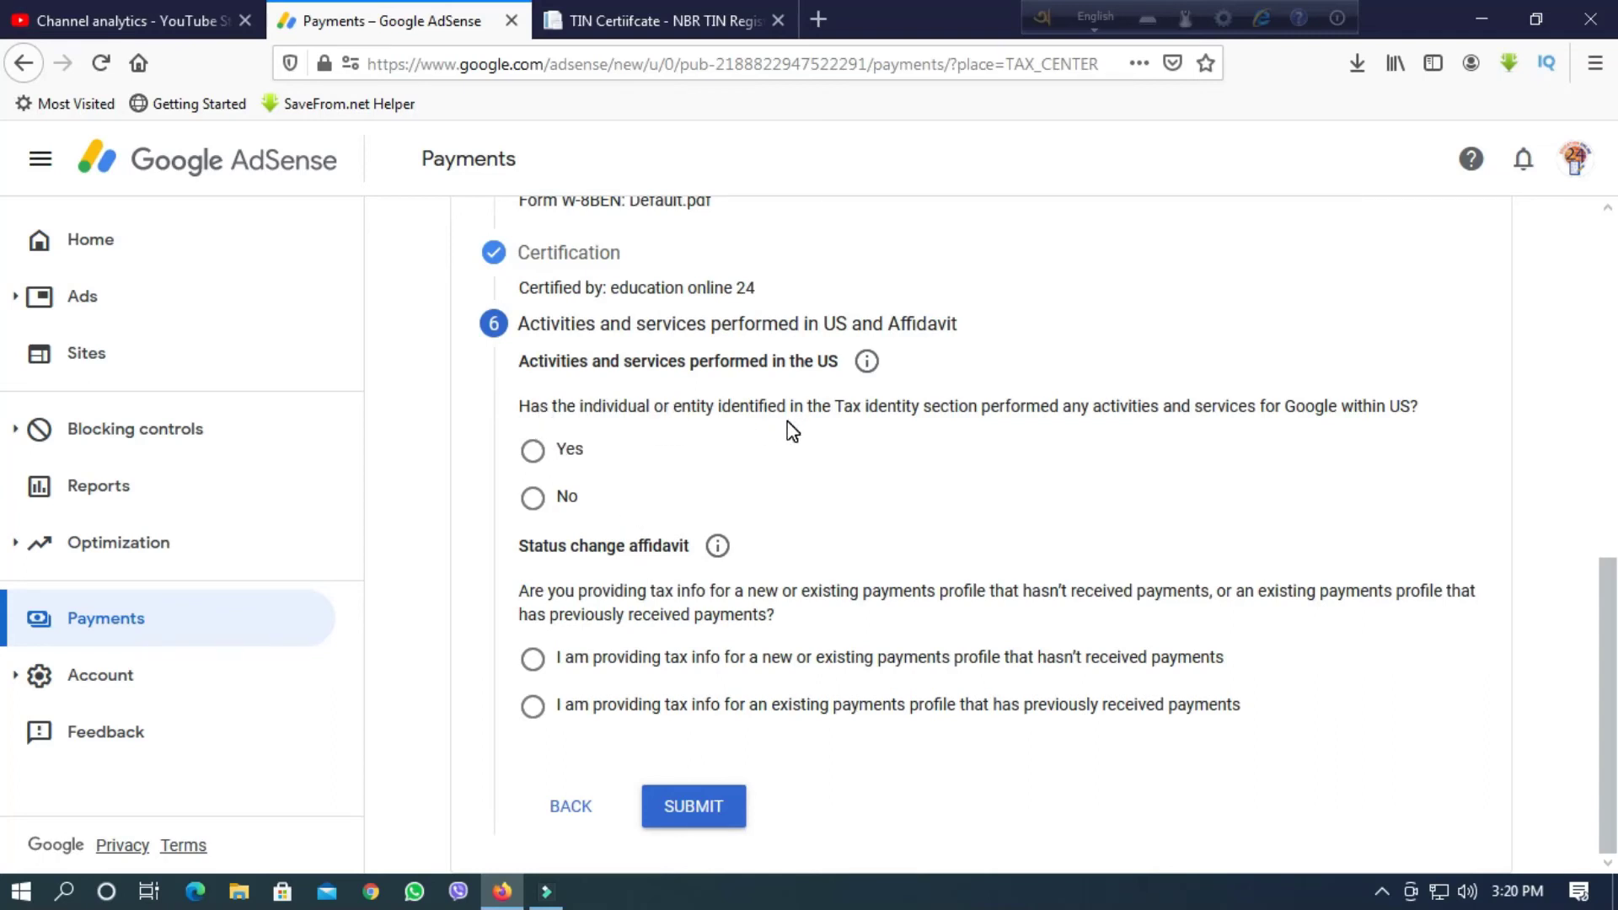
Answer Yes to US activities, choose the no-payments-received profile affidavit, and submit the form.
{"action": "left_click", "coordinate": [532, 463]}
{"action": "left_click", "coordinate": [537, 669]}
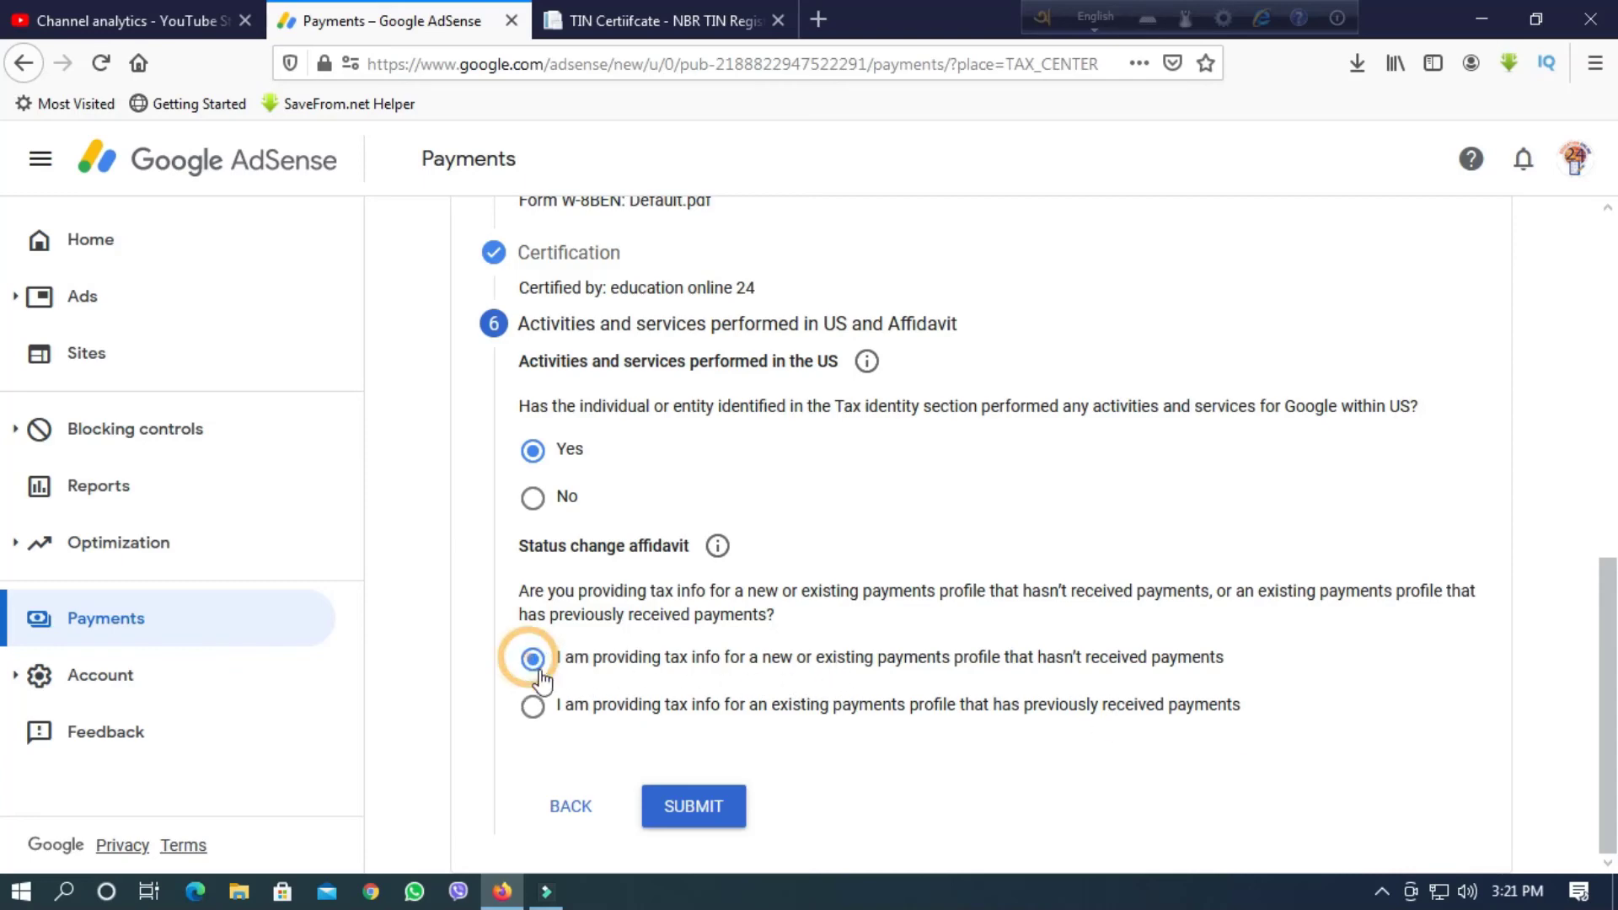
{"action": "left_click", "coordinate": [694, 811]}
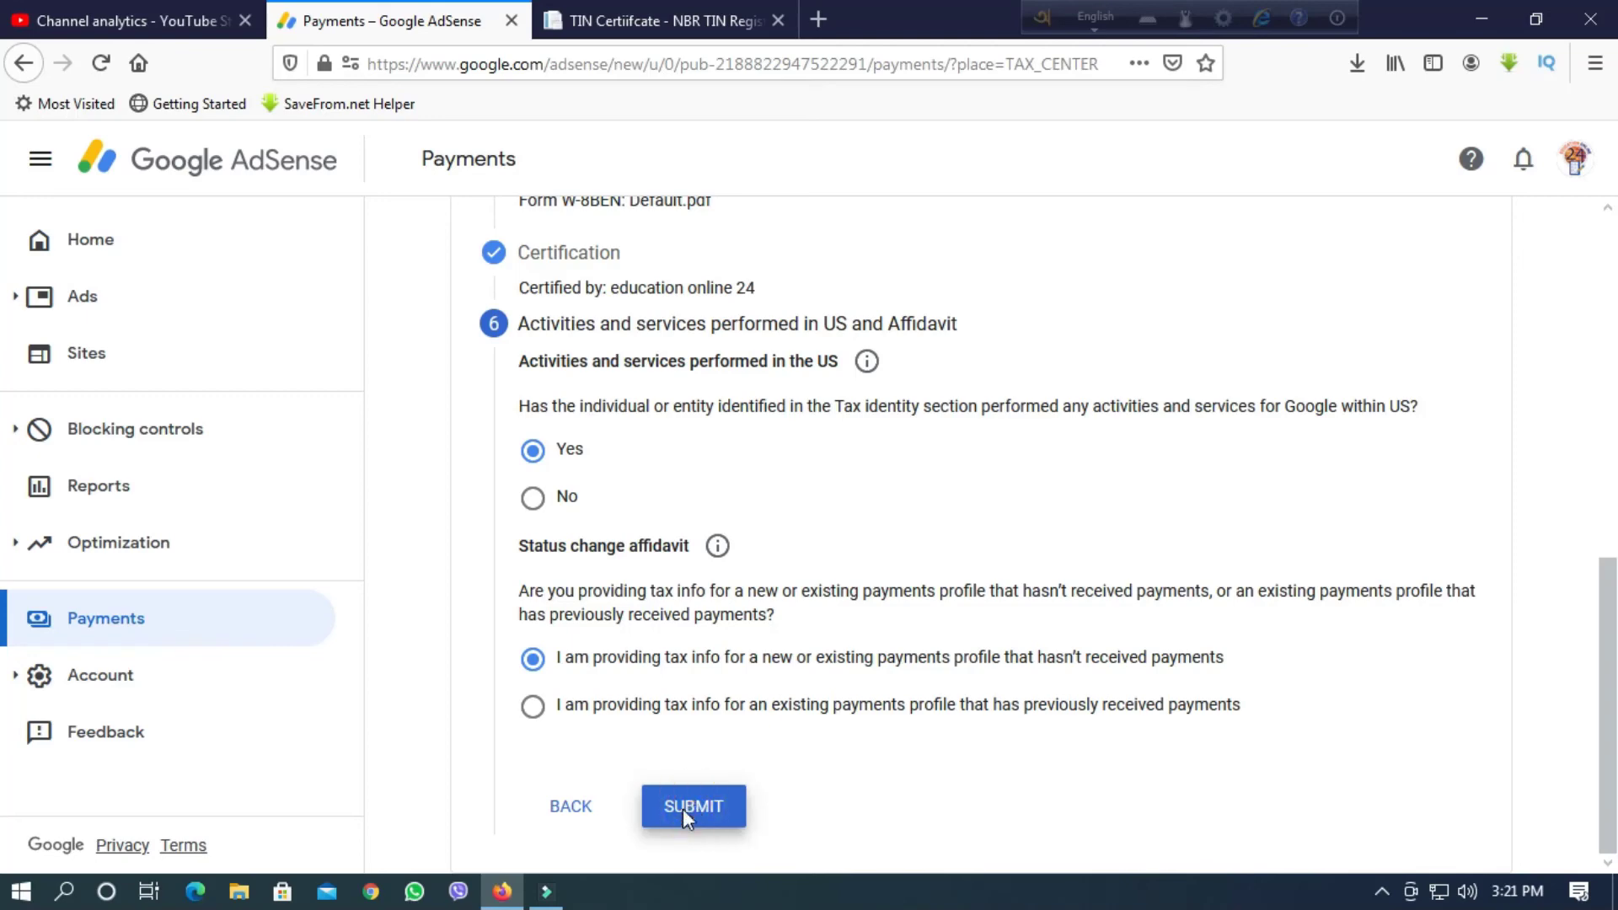